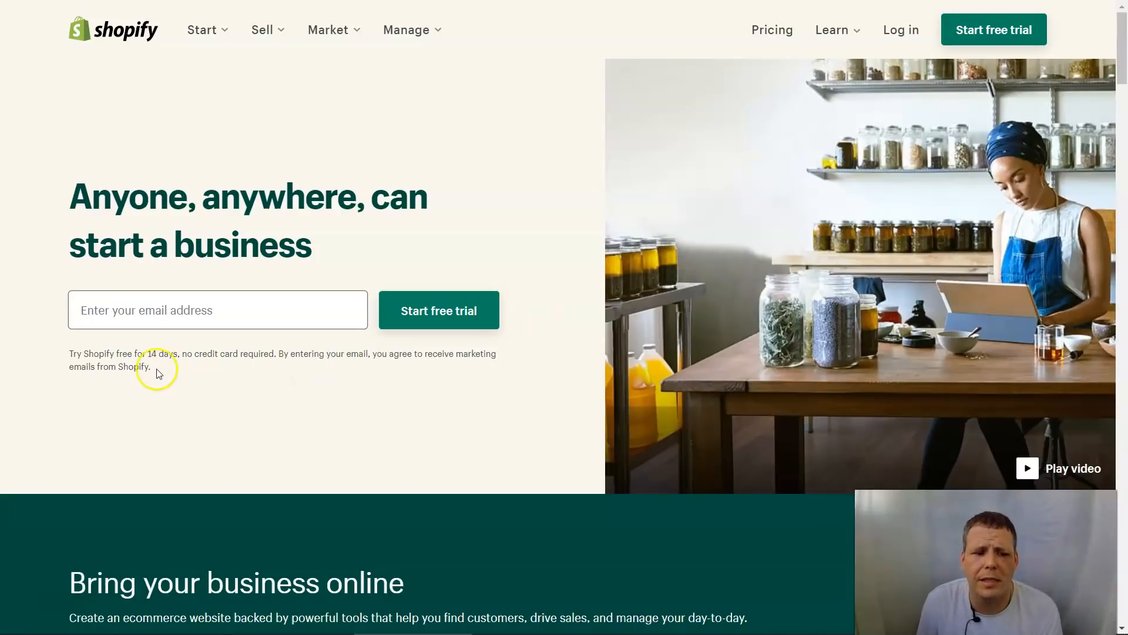
Step: Enter the account e-mail address to begin the 14-day free trial signup
click(222, 324)
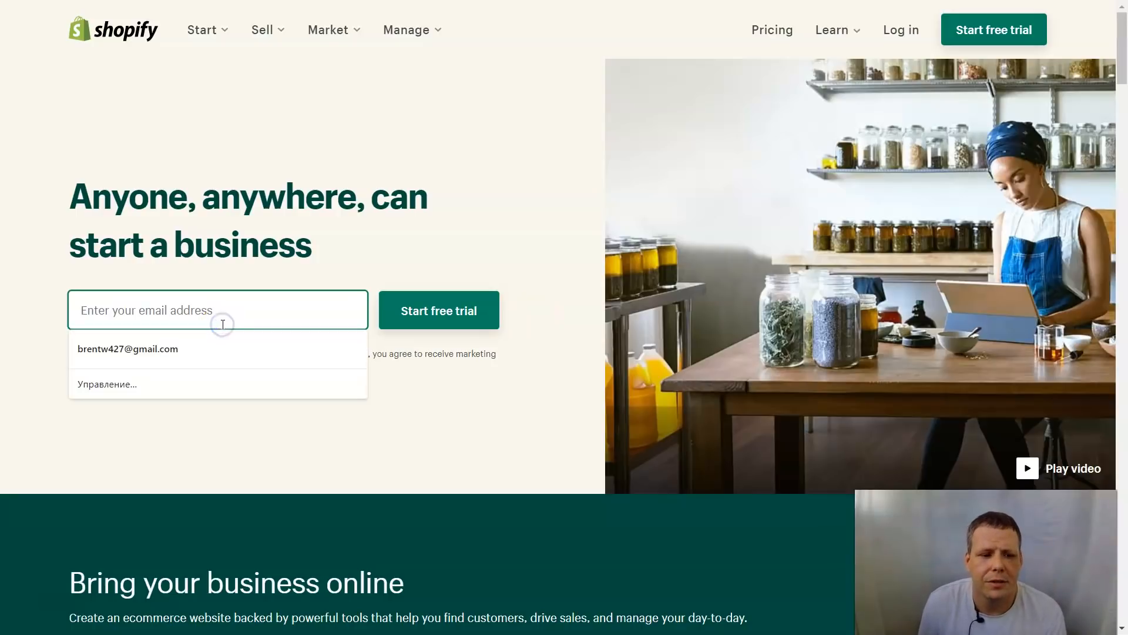
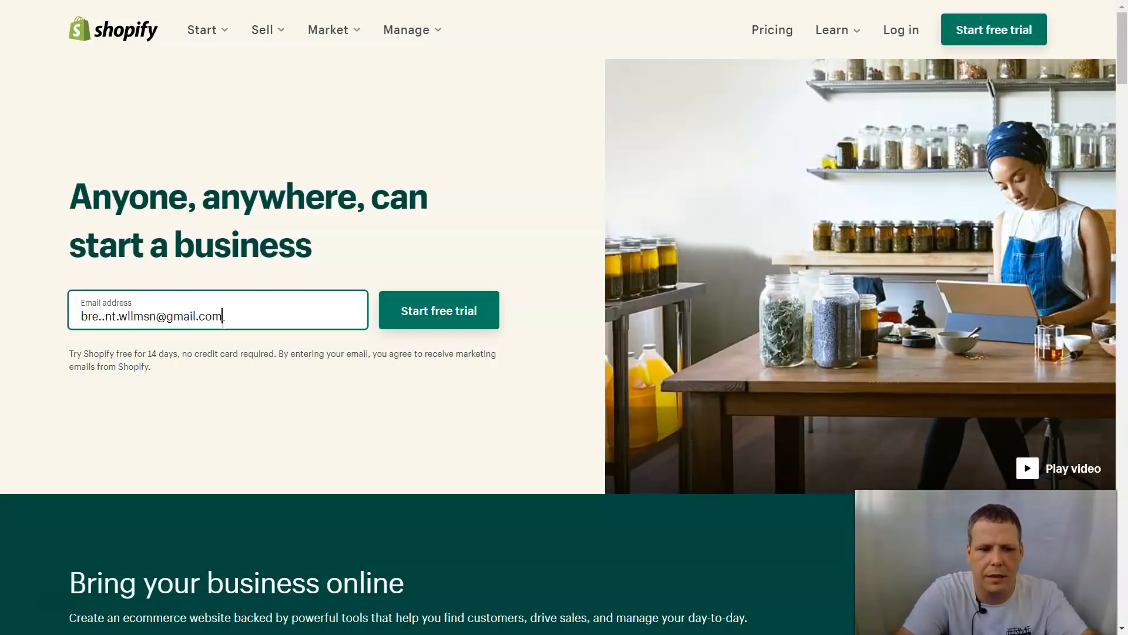
key(Return)
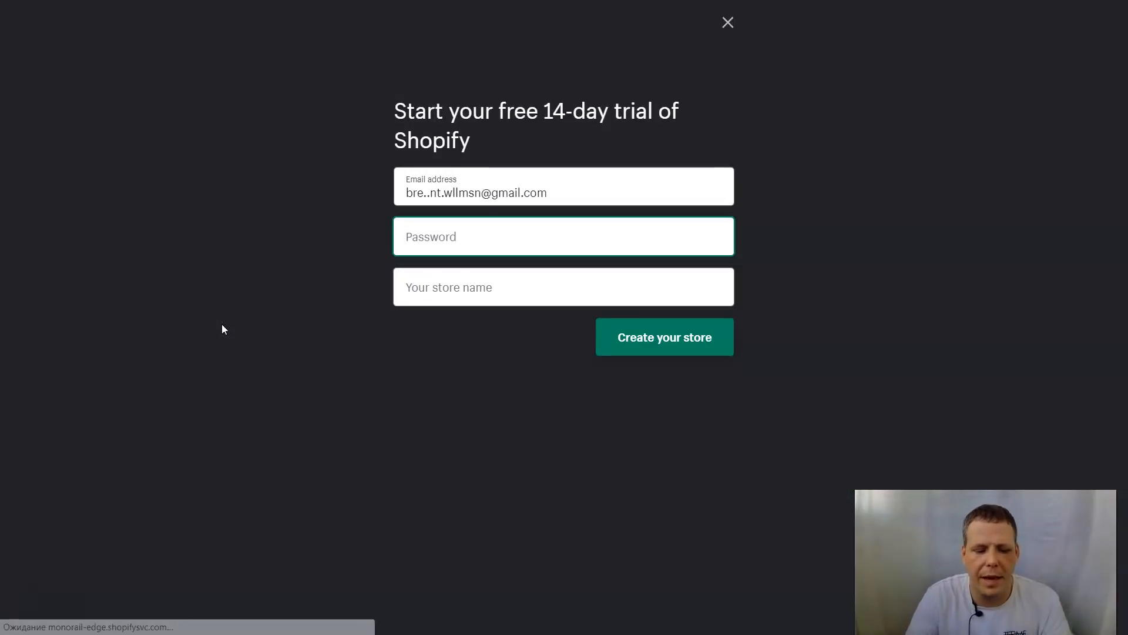
Step: Create the store 'The Blue River Trio' with an account password
text(••••••••)
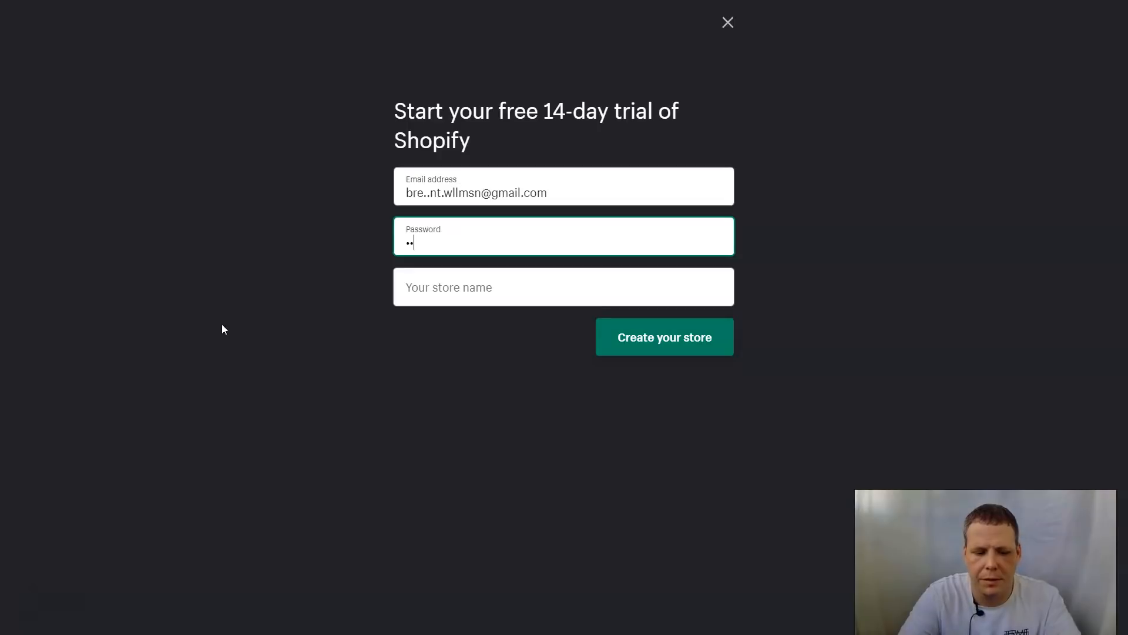
key(Tab)
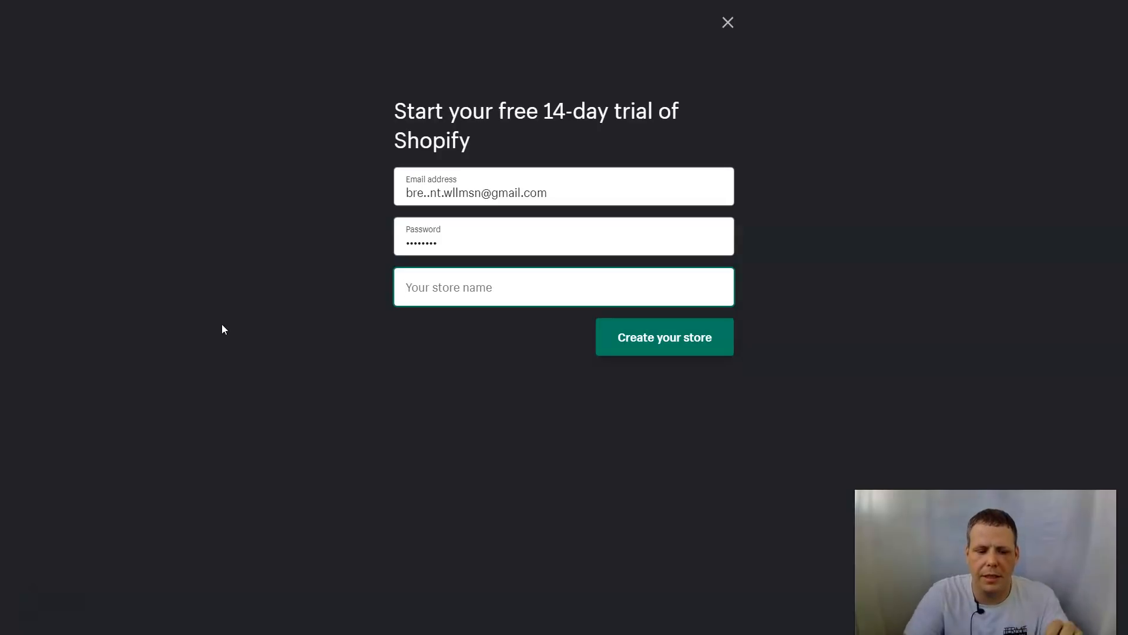
text(The )
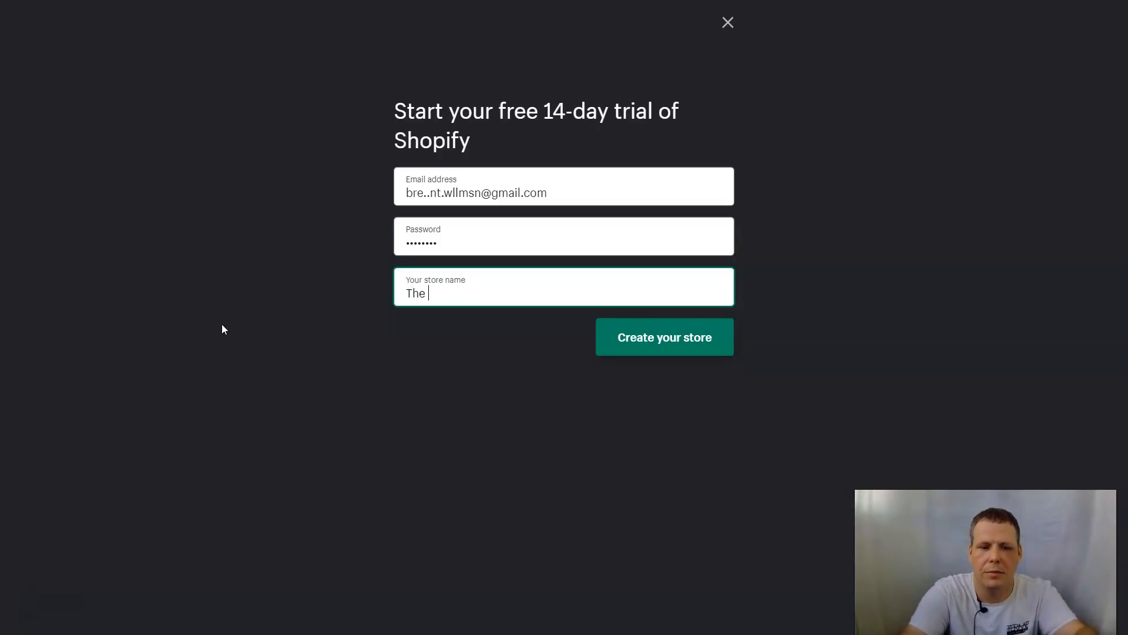
text(Blue)
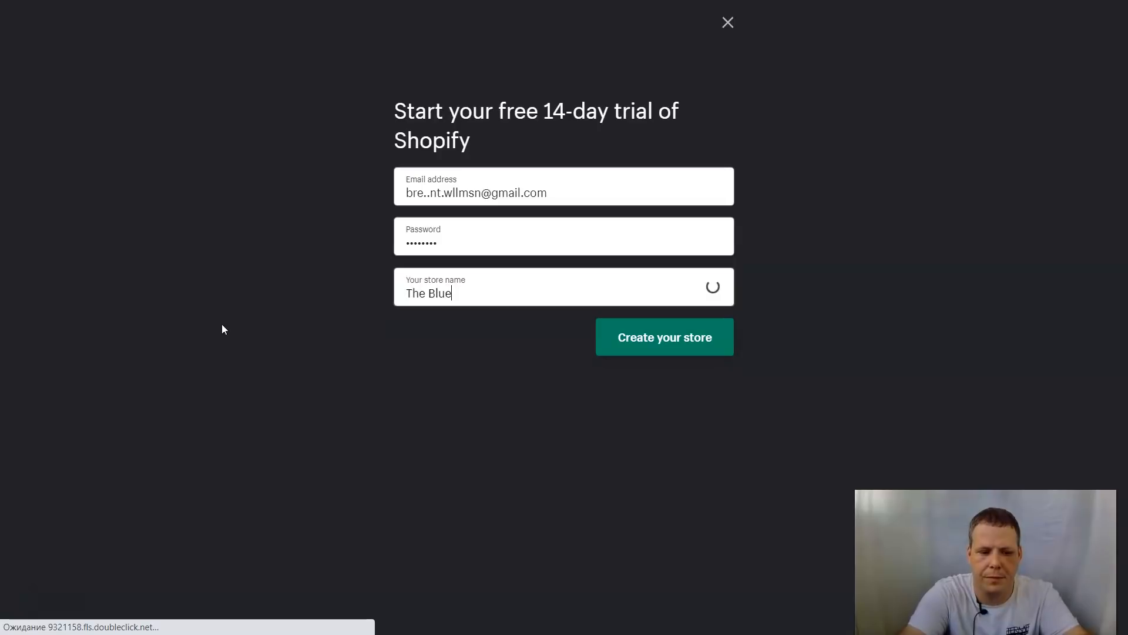
text( River)
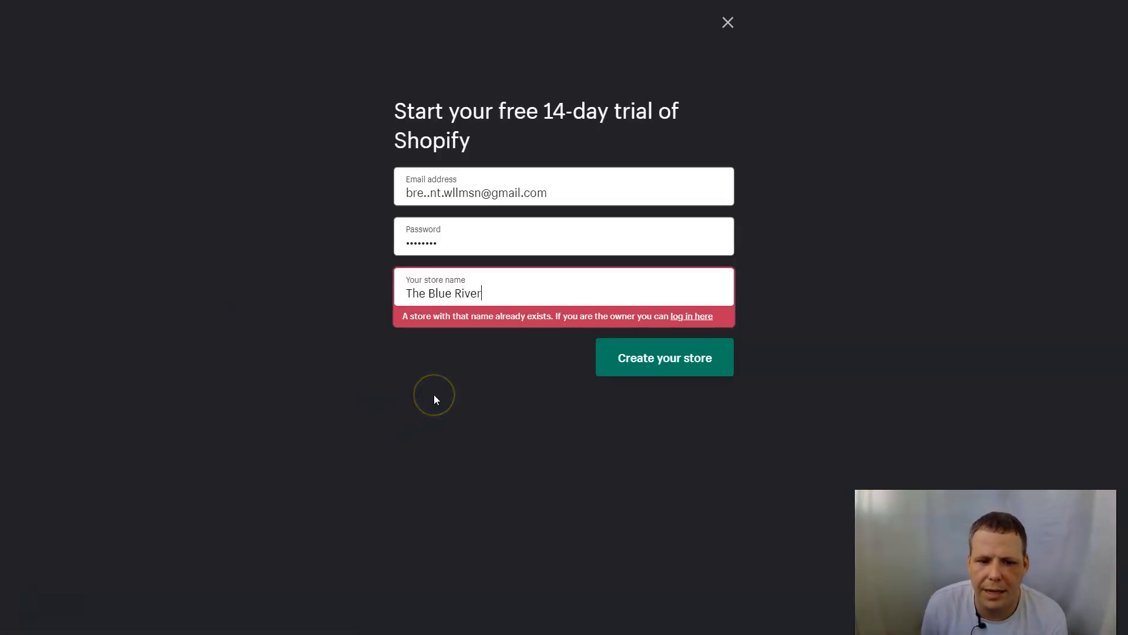
text( Trio)
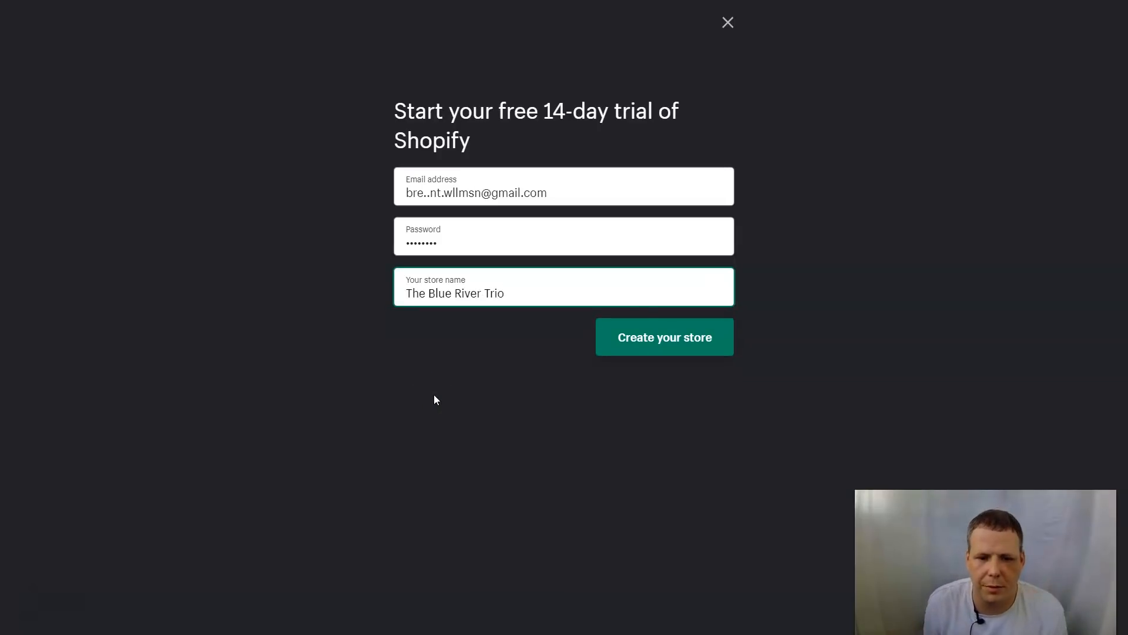
click(634, 330)
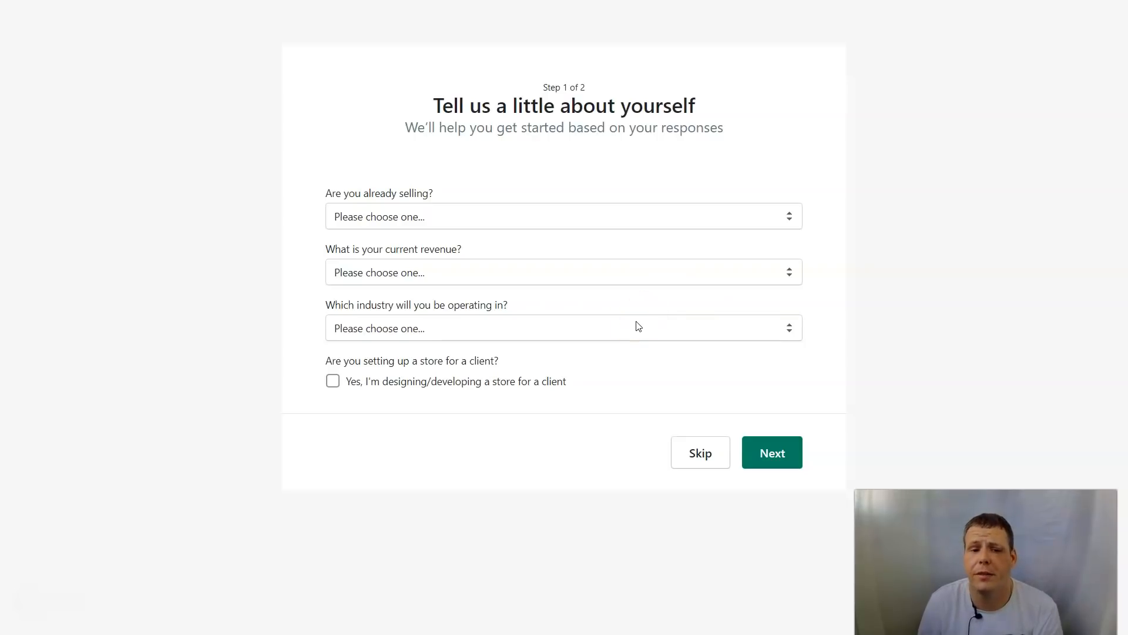
Step: Answer step 1 with not selling yet, RUB 5,000 to RUB 50,000 revenue and Clothing, then continue
click(466, 226)
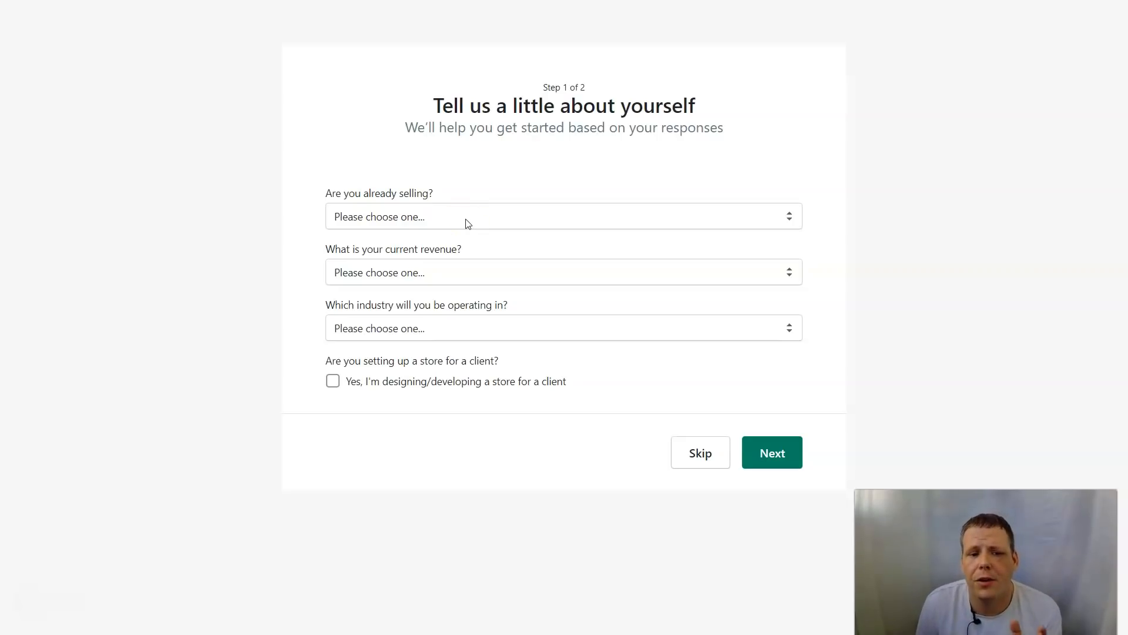
click(467, 221)
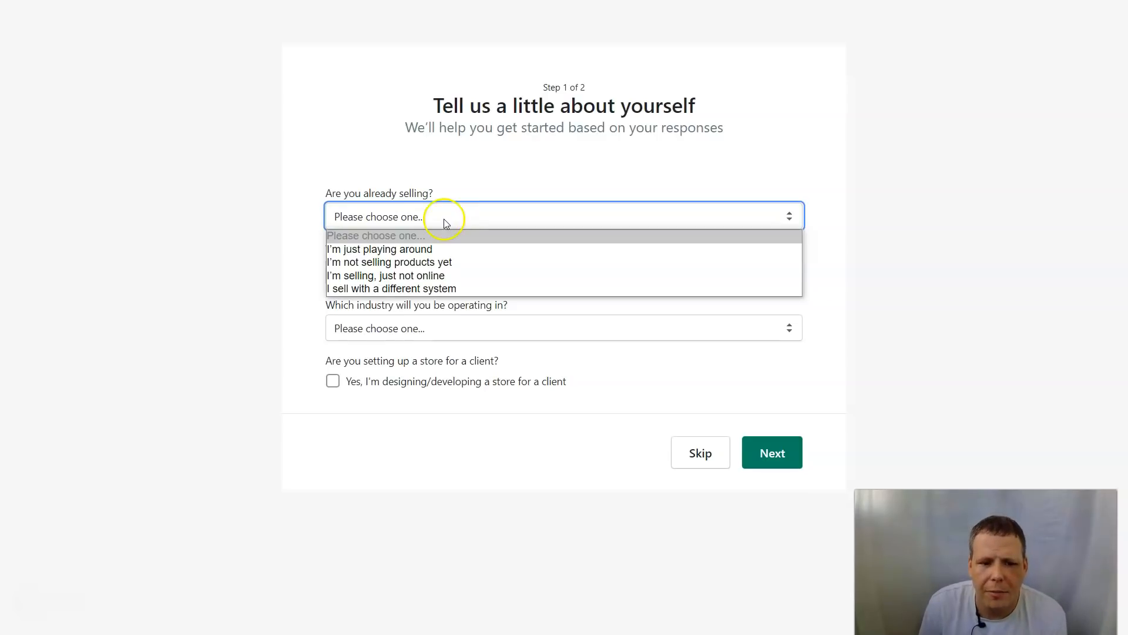
click(453, 266)
click(445, 278)
click(421, 326)
drag(429, 329, 433, 343)
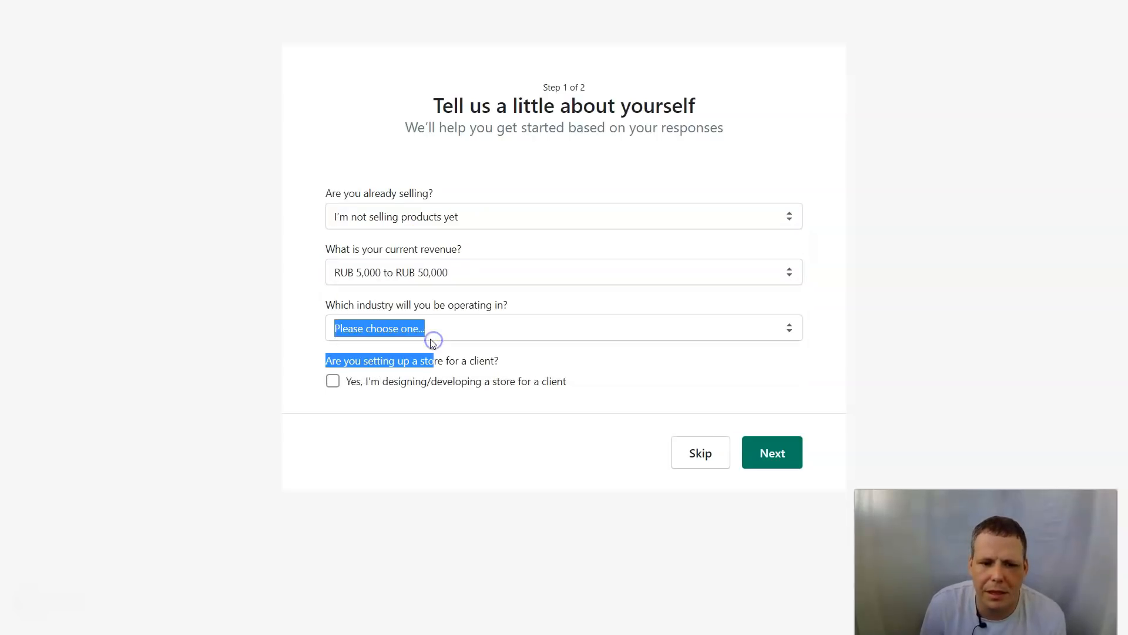
click(464, 333)
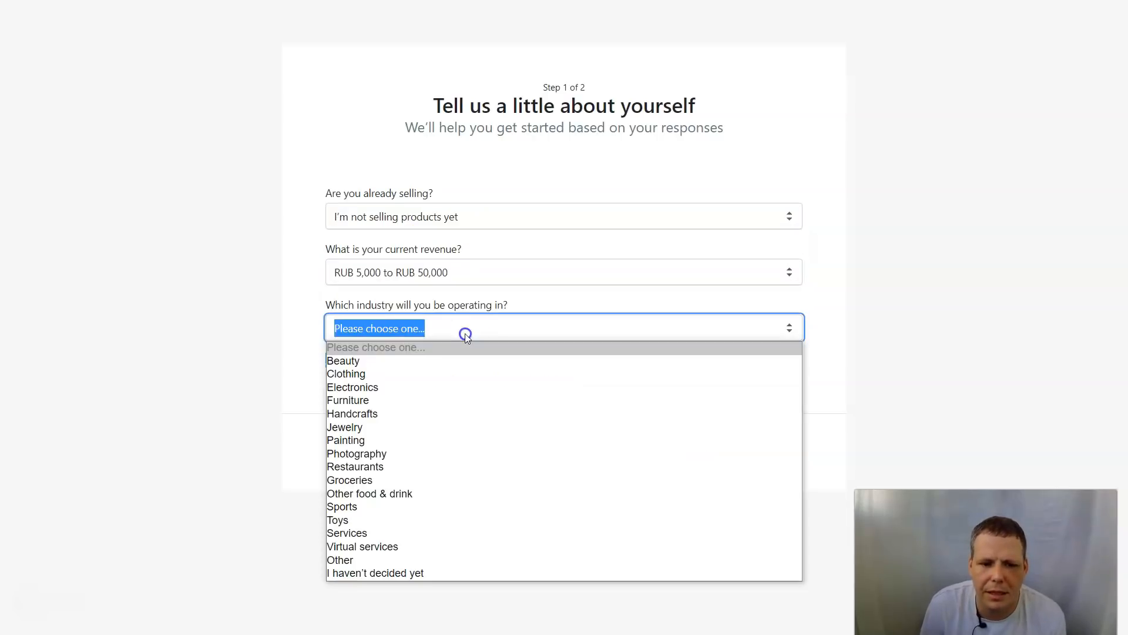
click(353, 376)
click(410, 425)
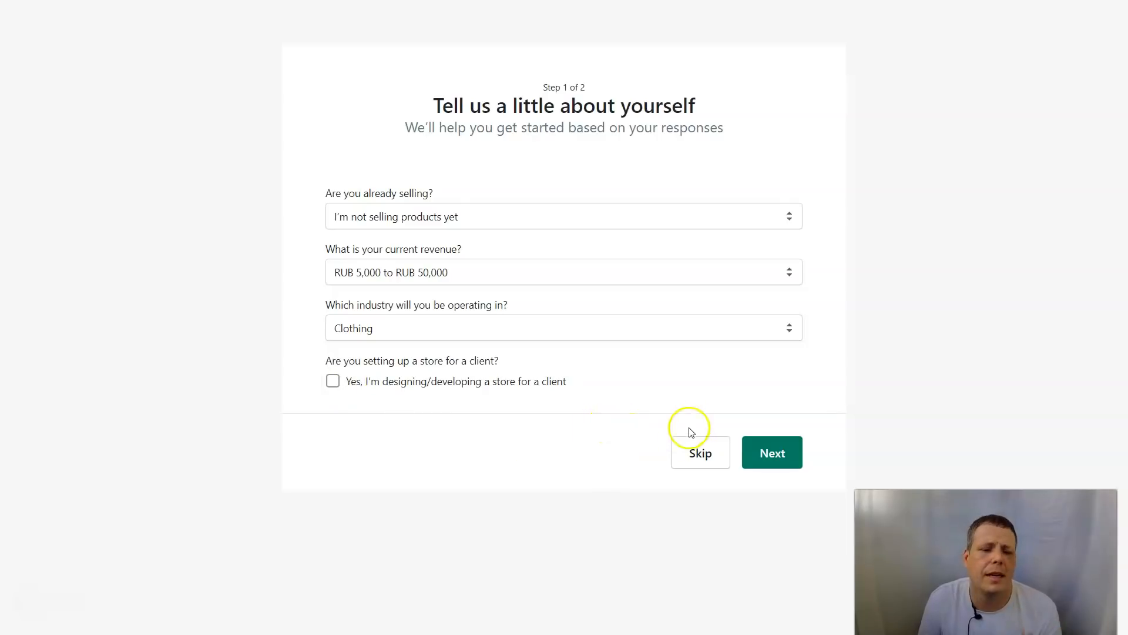
click(771, 453)
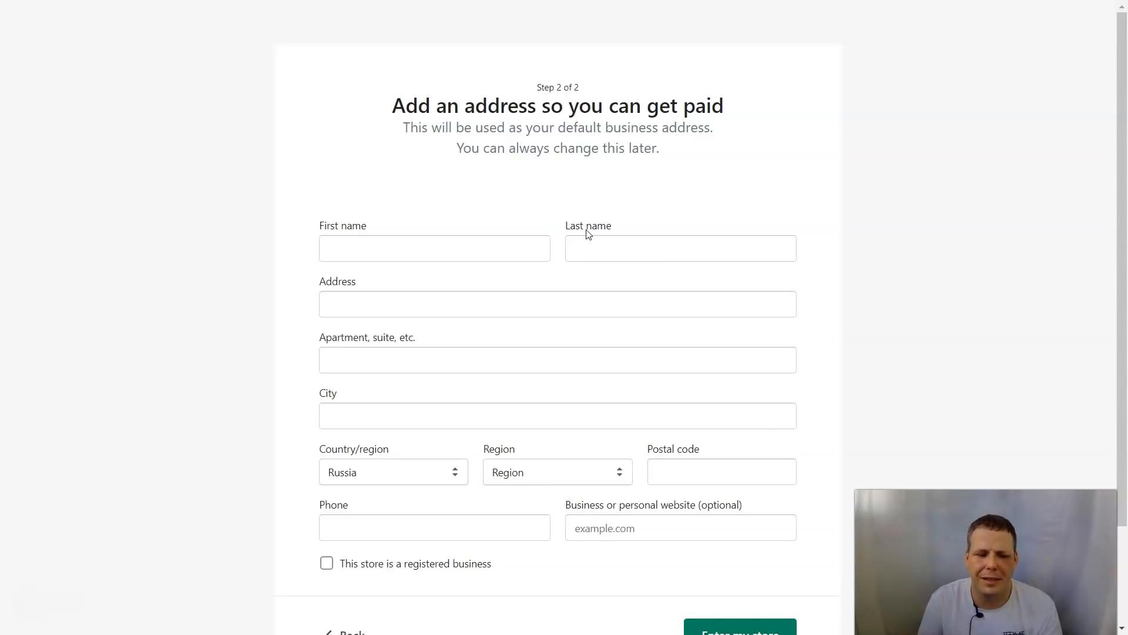
Step: Autofill the business address from the saved address and enter the new store
click(425, 249)
click(380, 288)
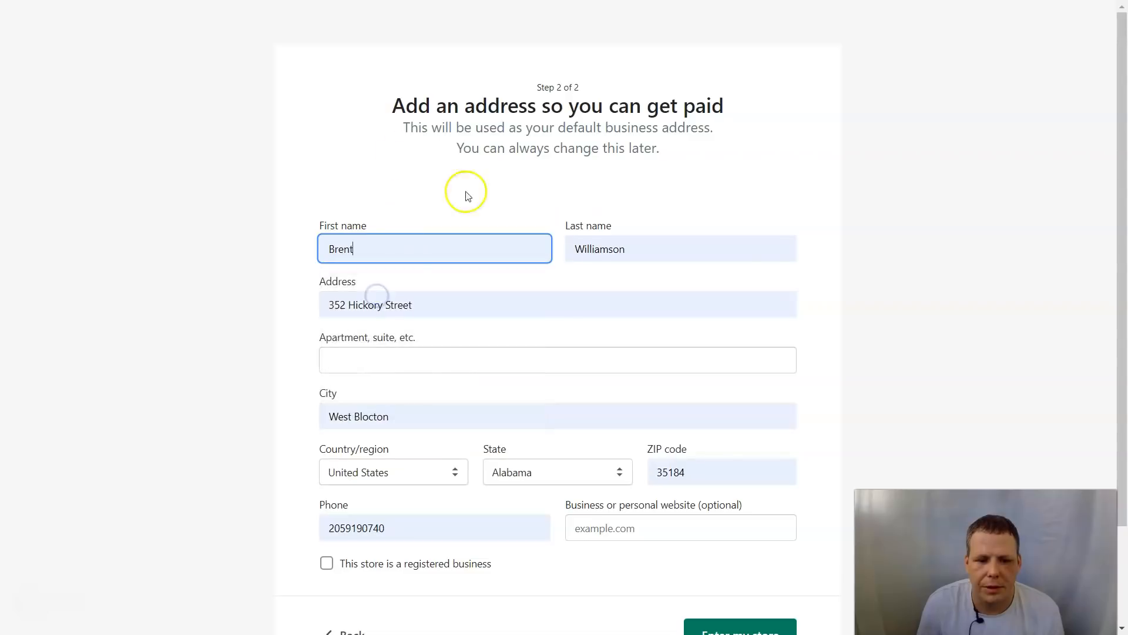
scroll(848, 291, down, 2)
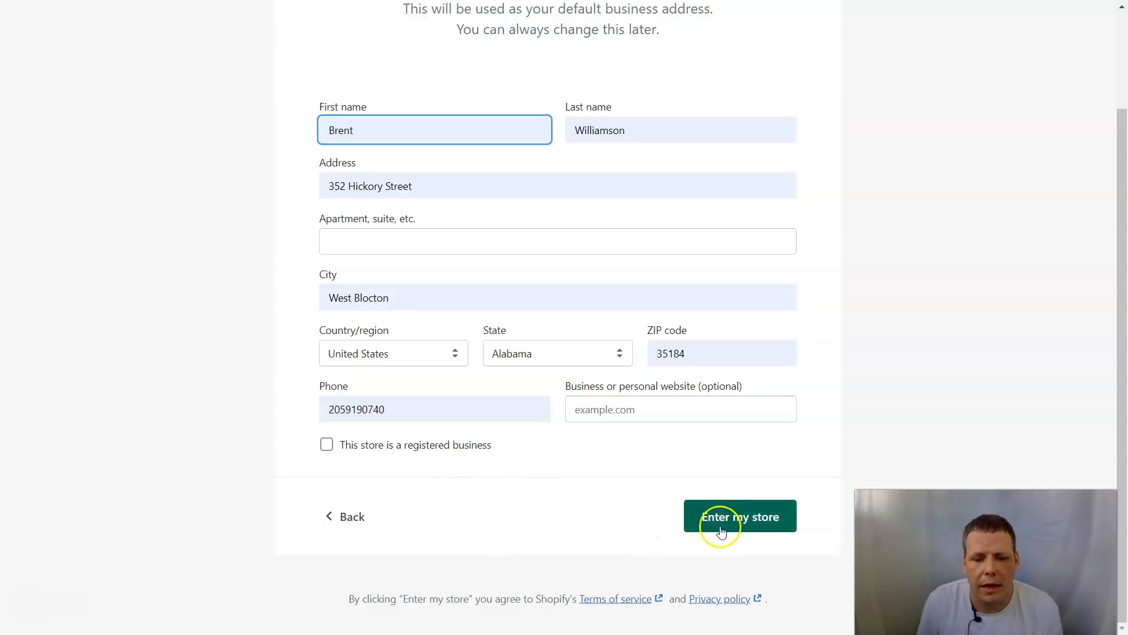
click(731, 520)
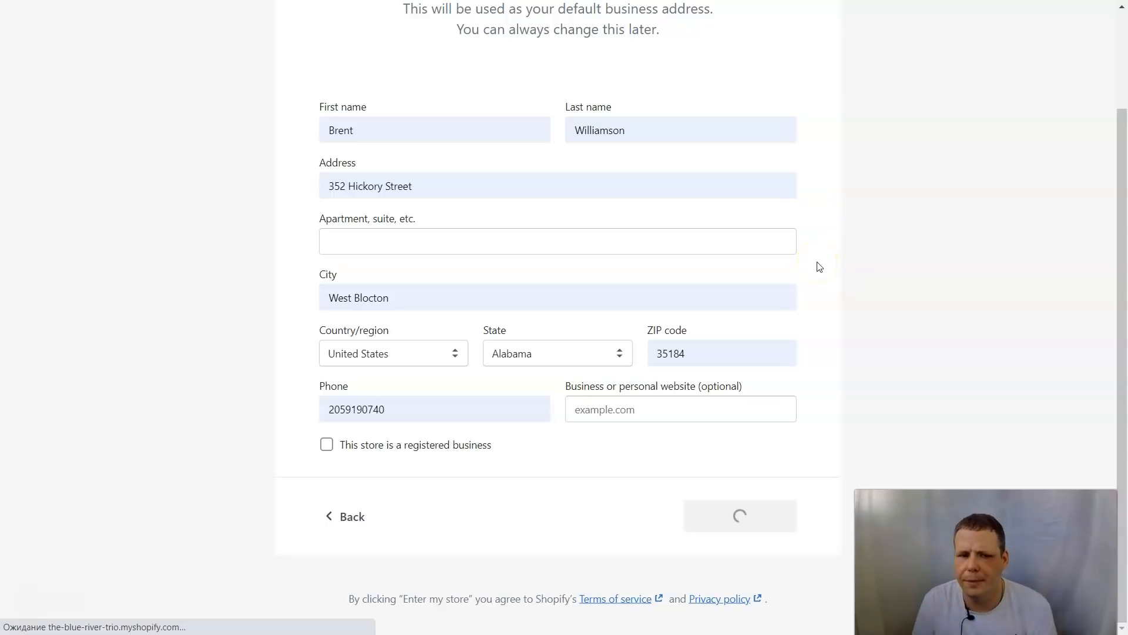
click(858, 284)
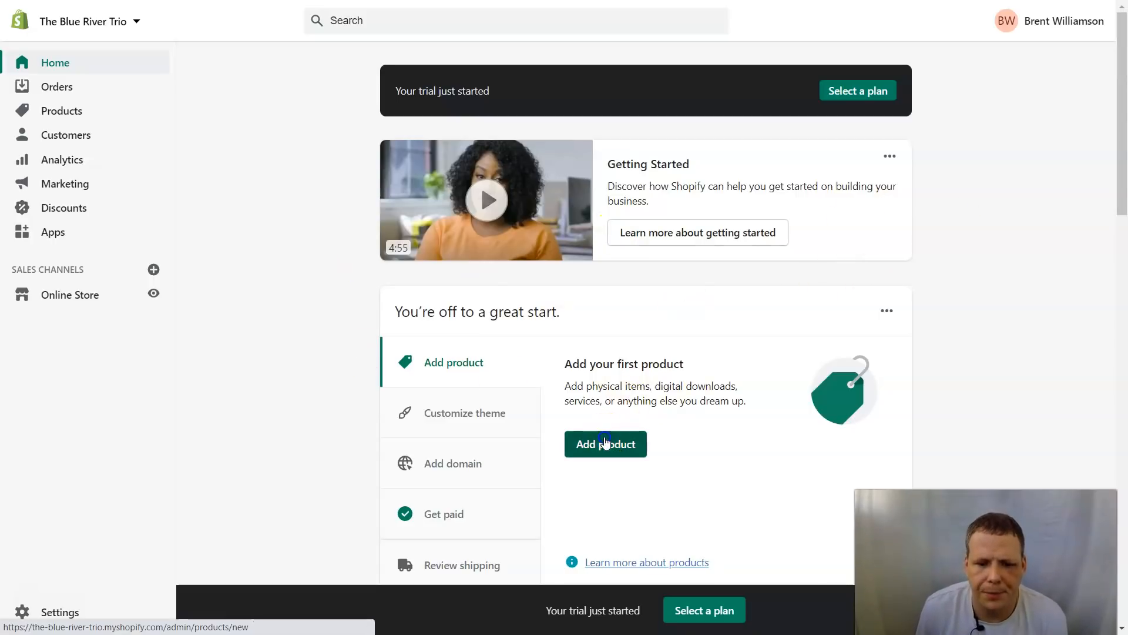
Step: Start a new product from the Home page and place the cursor in its Title field
click(606, 444)
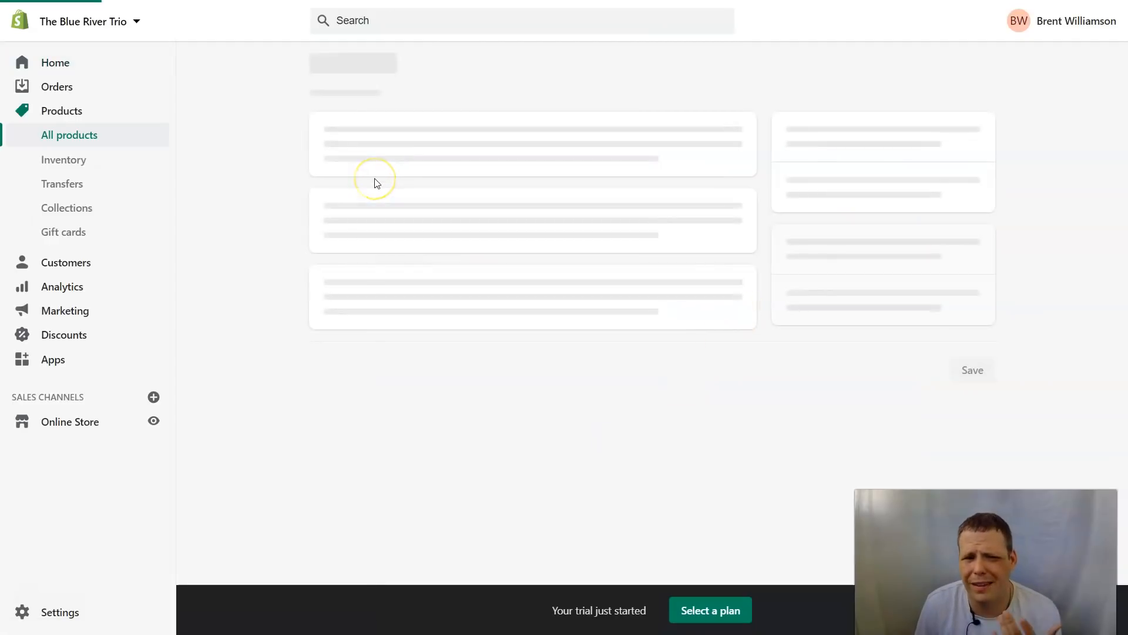
click(431, 145)
Step: Title the product 'Shirt long sleeve' and make most of the description bold italic
text(Shirt)
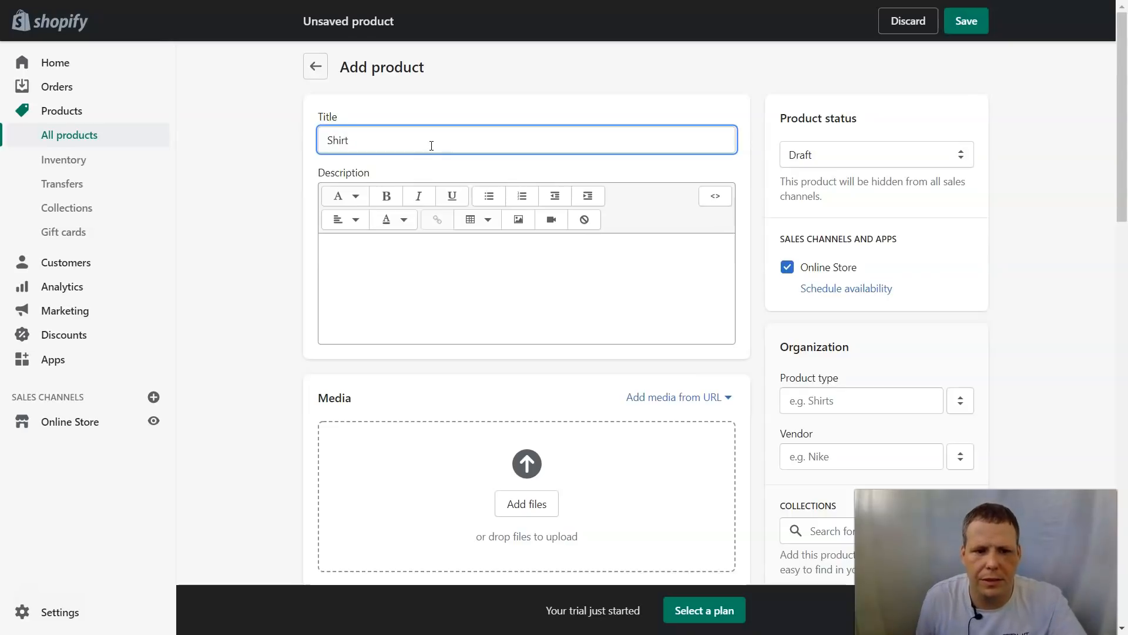
text( long sleeve)
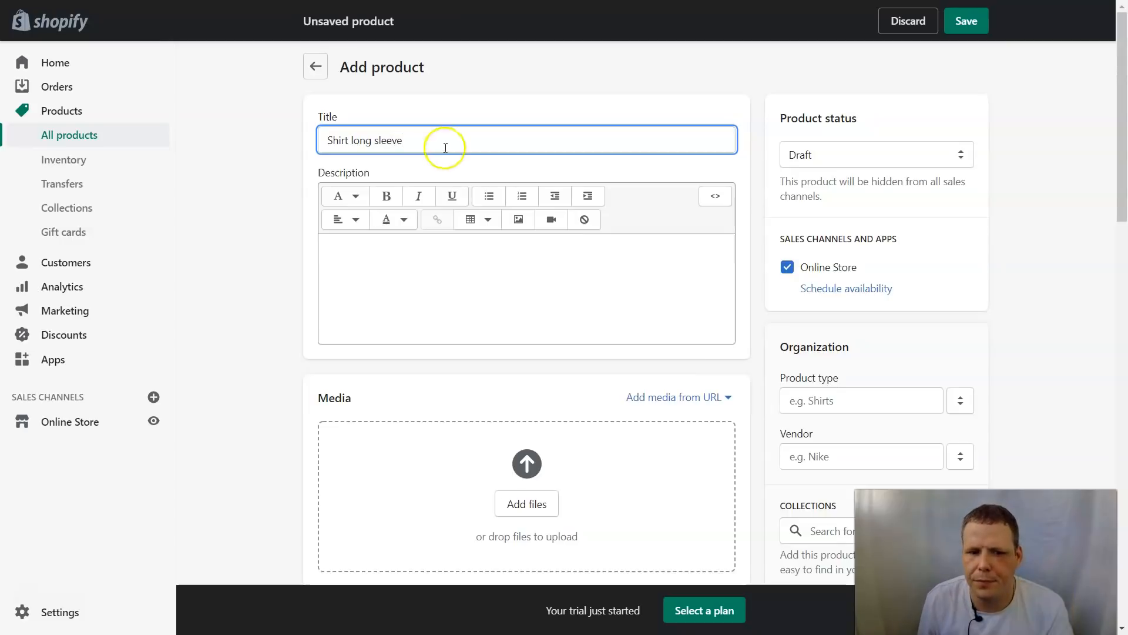
click(462, 262)
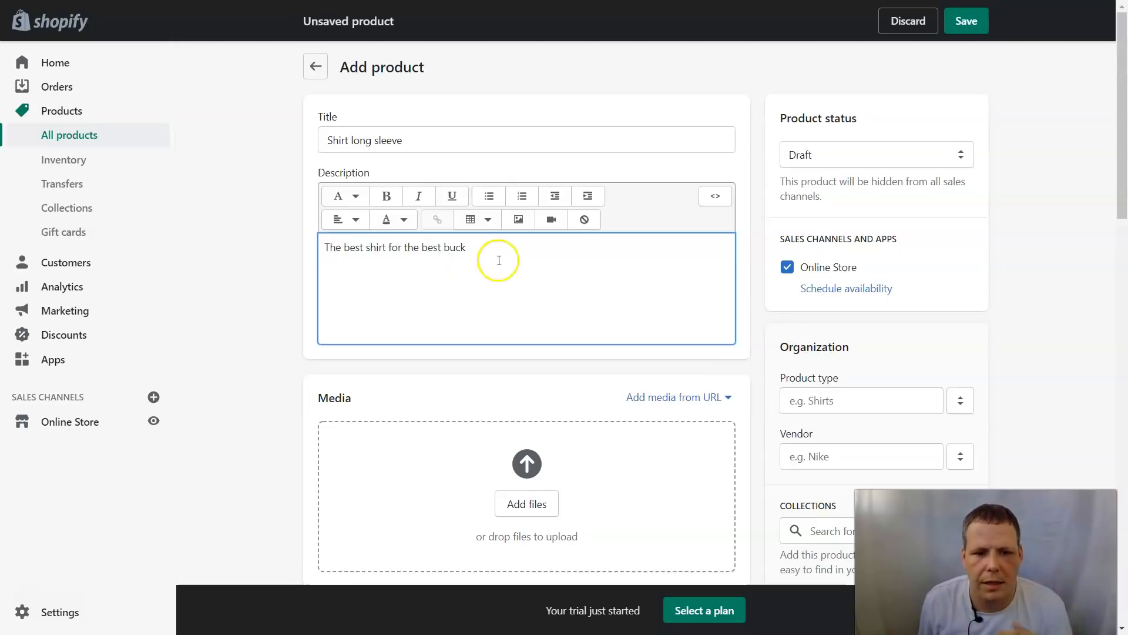
drag(466, 256, 336, 260)
click(387, 195)
click(418, 196)
click(489, 255)
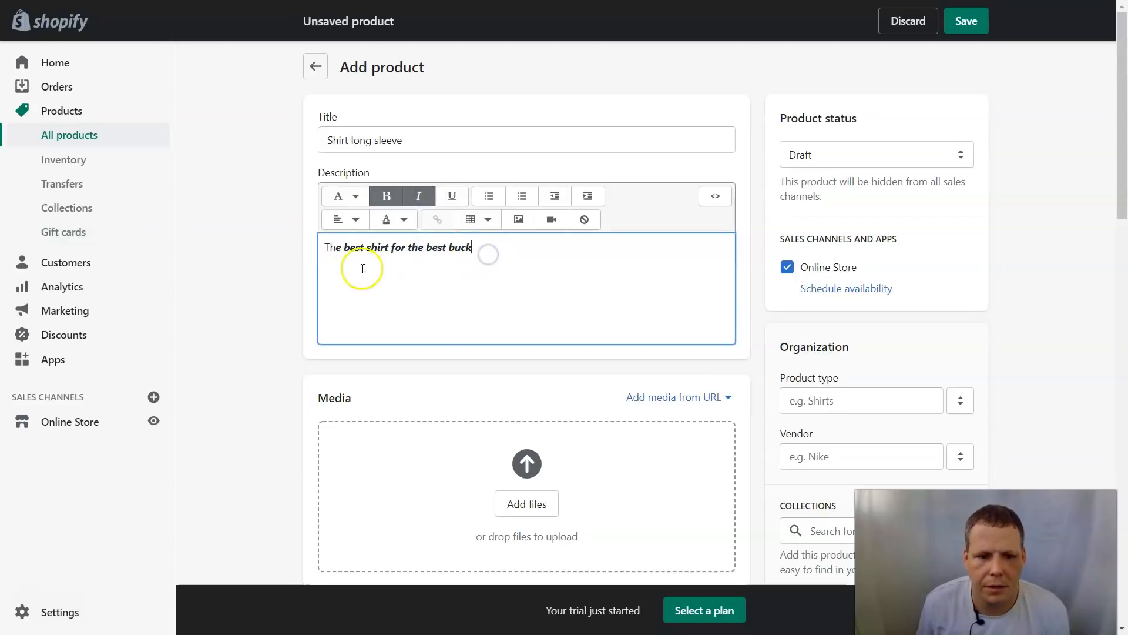
Step: Make the first word 'The' bold italic too, so the whole line matches
drag(321, 245, 343, 243)
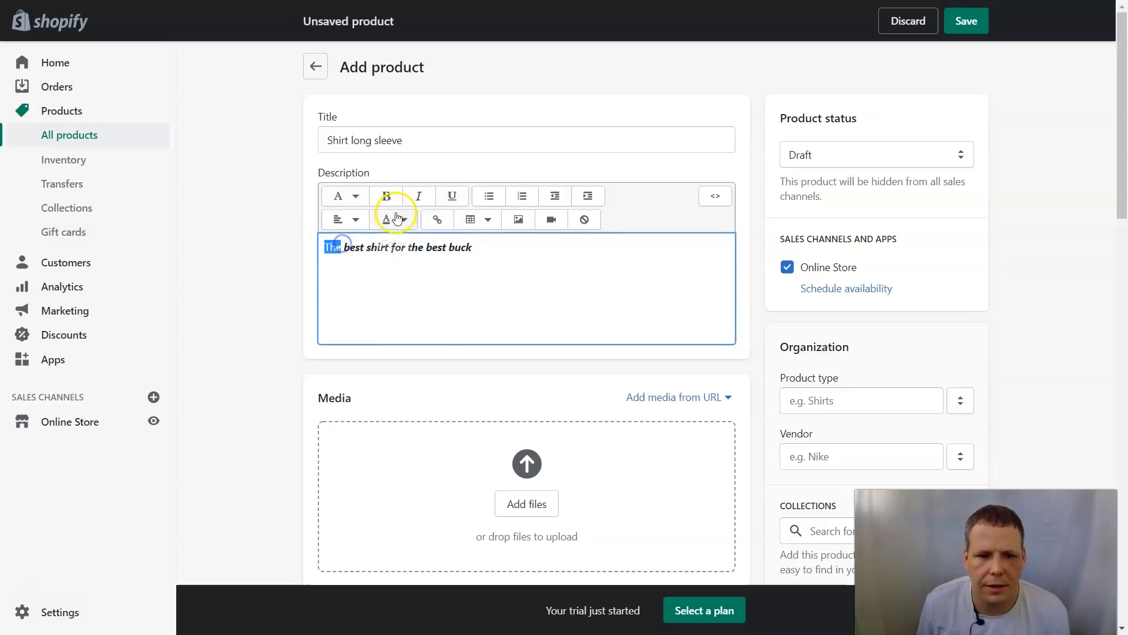
click(386, 196)
click(417, 197)
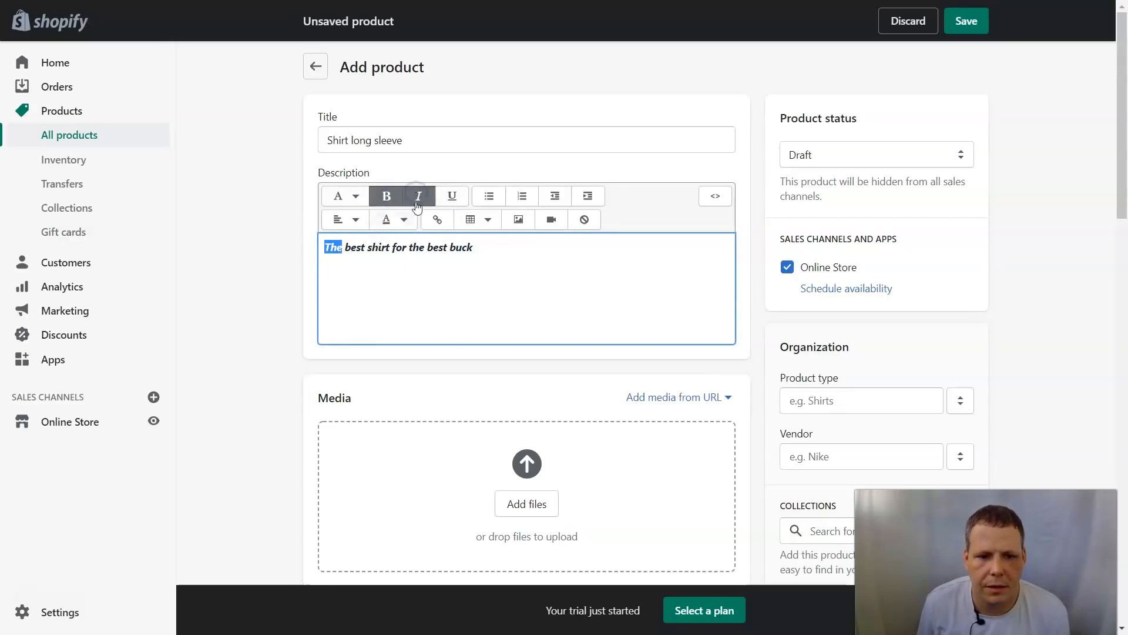
click(486, 314)
scroll(506, 321, down, 4)
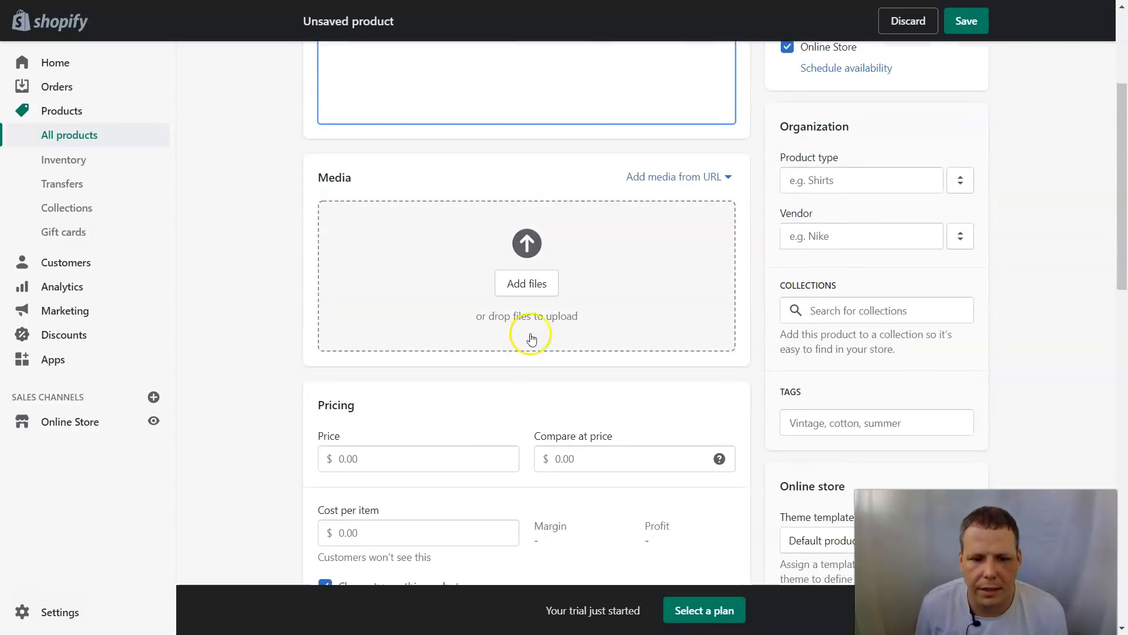
Step: Upload the sunglasses portrait photo as the shirt's product media
click(534, 291)
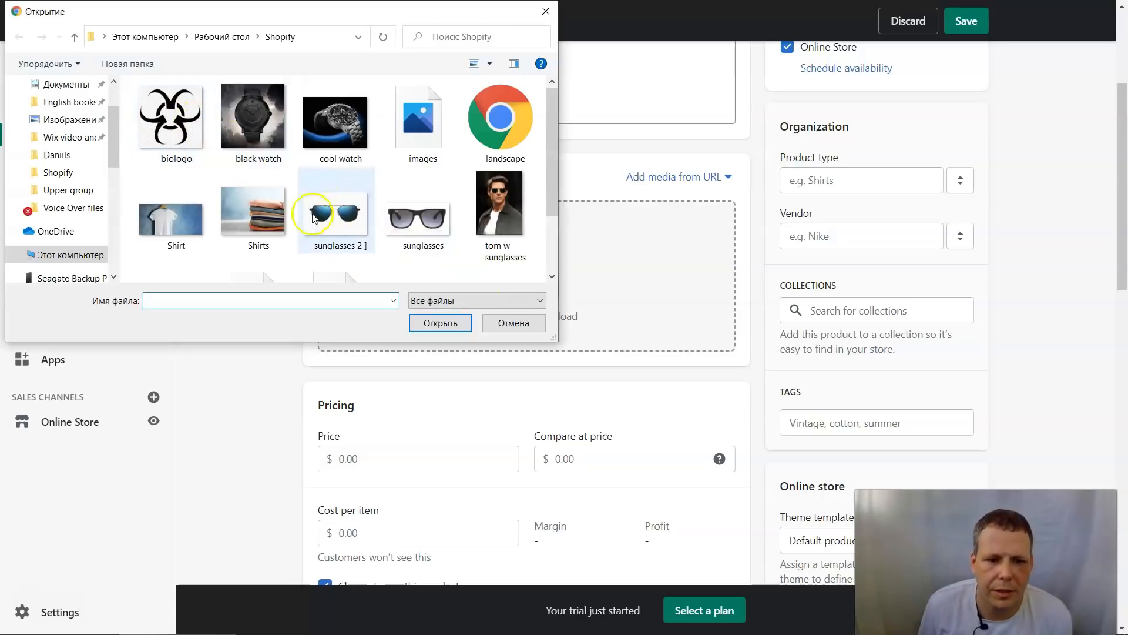
double_click(490, 226)
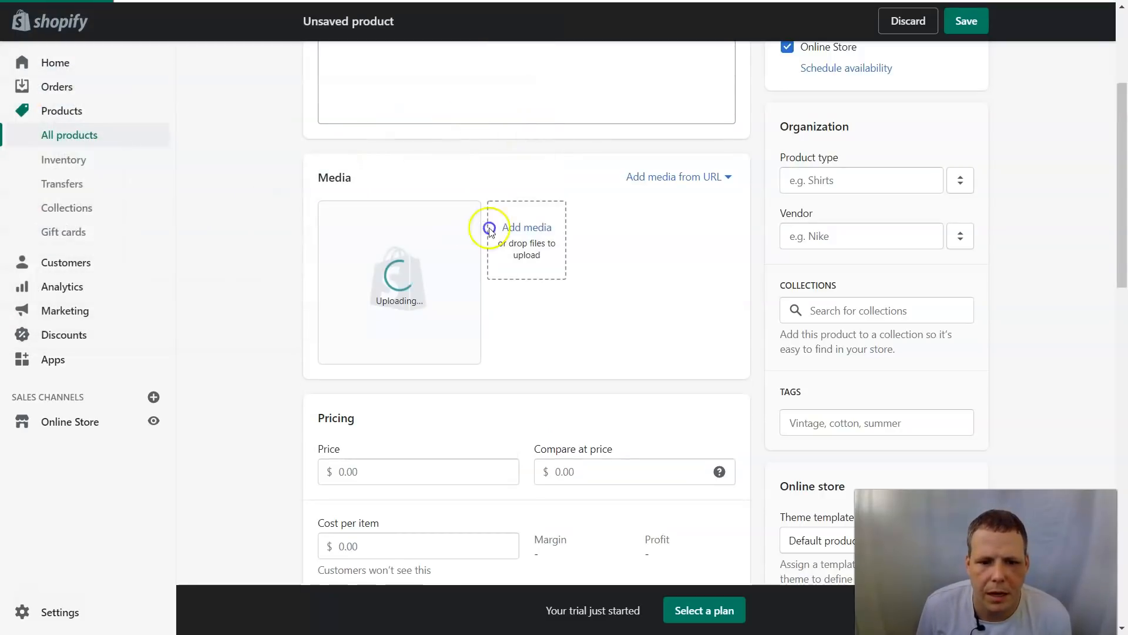
click(520, 227)
click(545, 16)
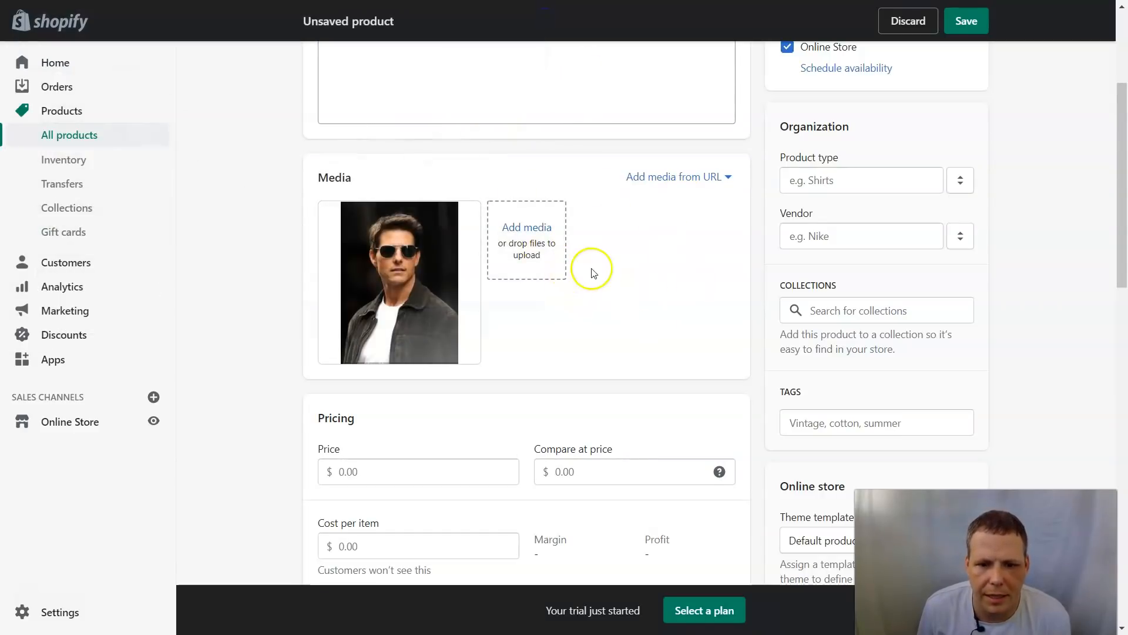
Step: Set the shirt's price to 25.00
scroll(632, 250, up, 1)
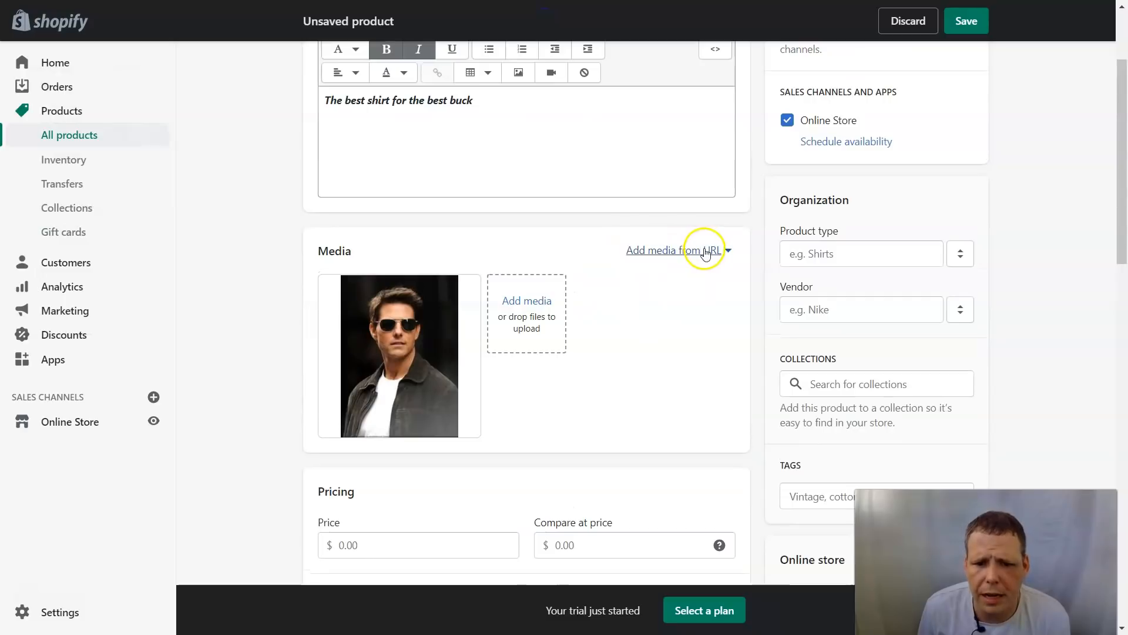
scroll(635, 322, down, 2)
click(436, 386)
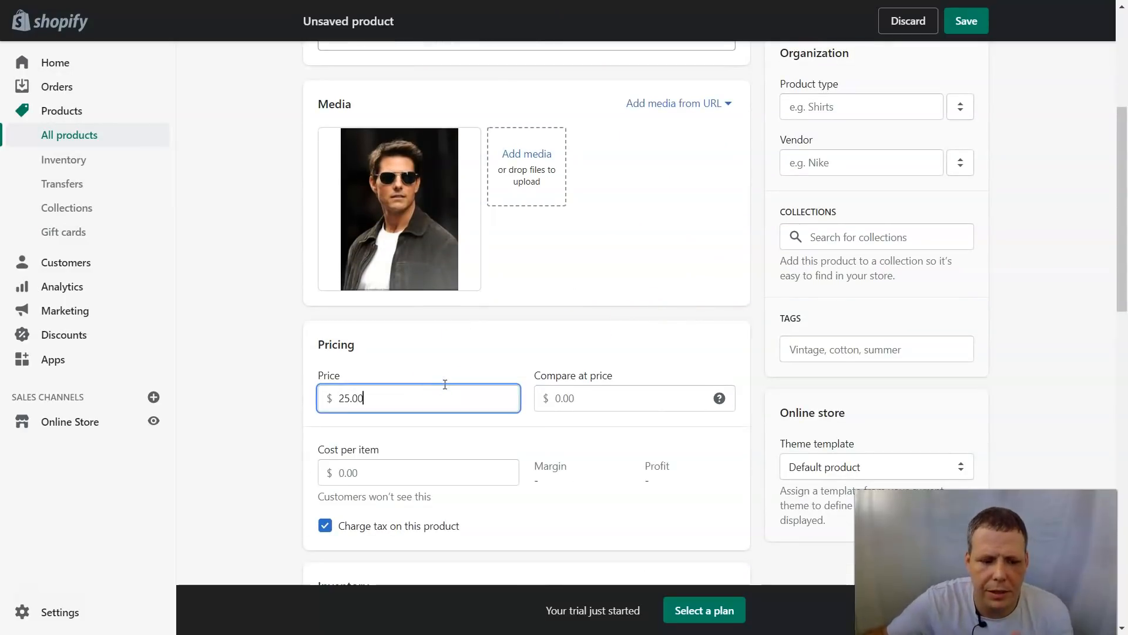
Step: Set the compare-at price to 40.00 and the cost per item to 15.00
key(Tab)
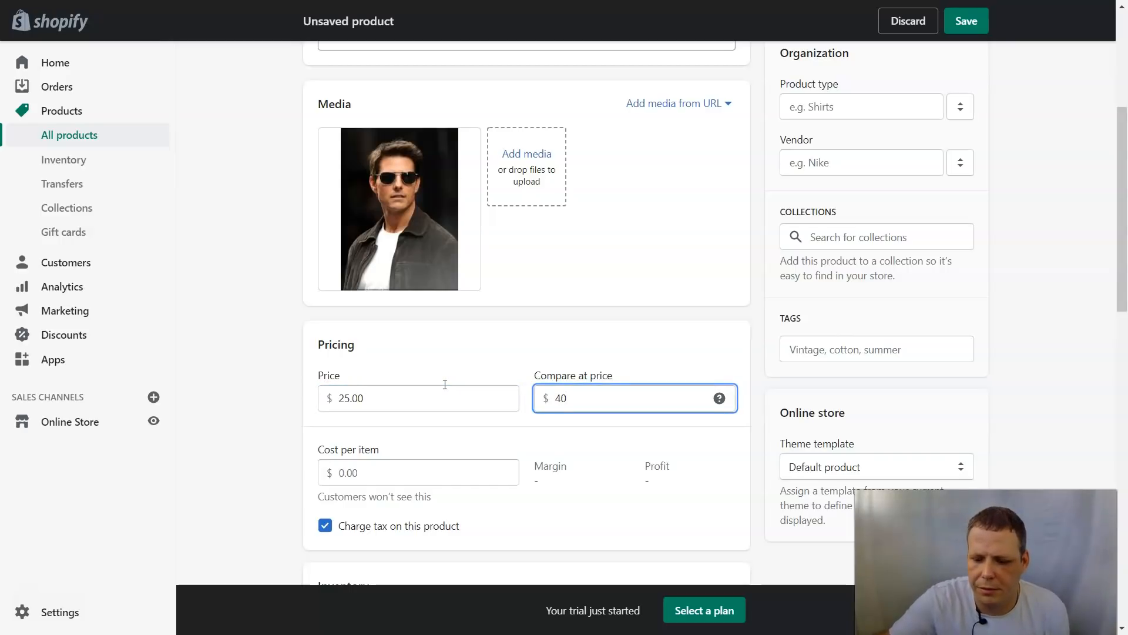
key(Tab)
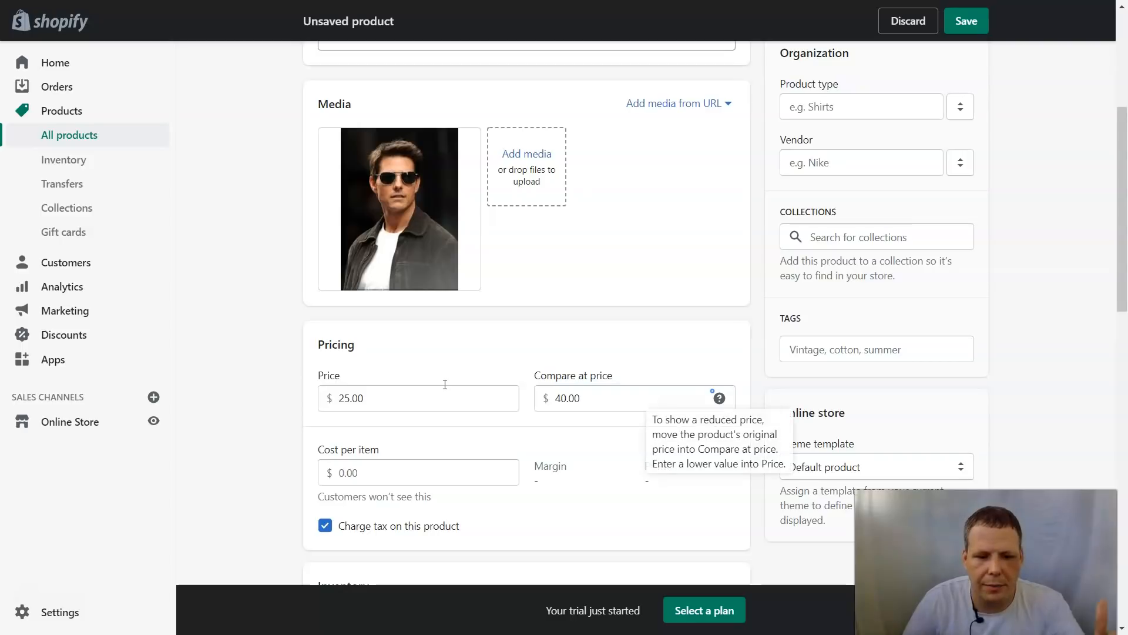
click(379, 466)
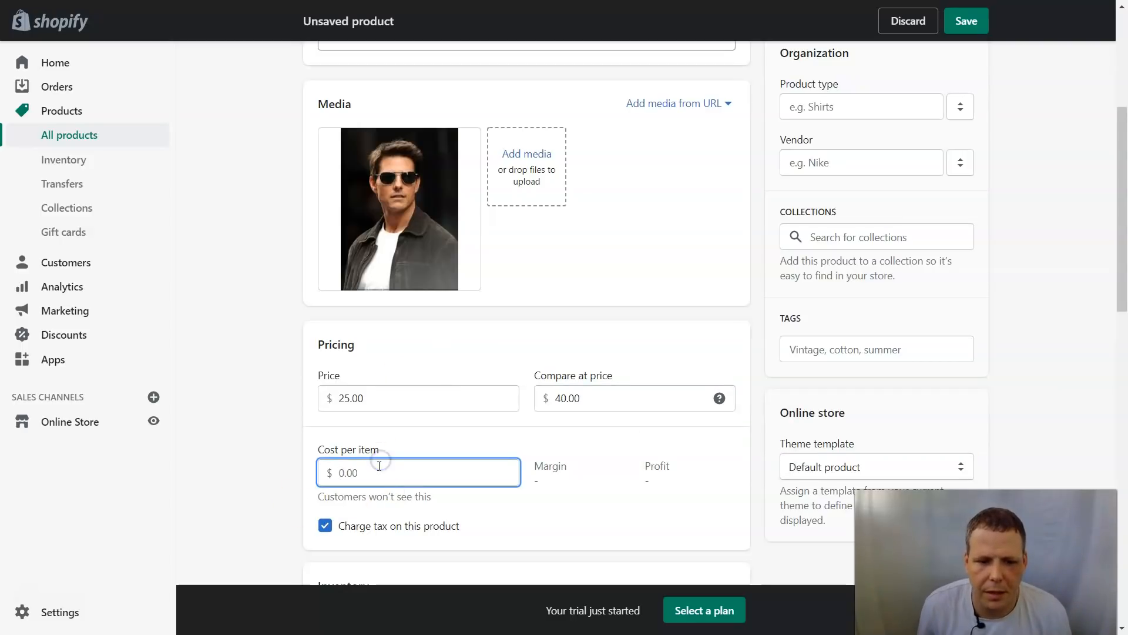
text(15)
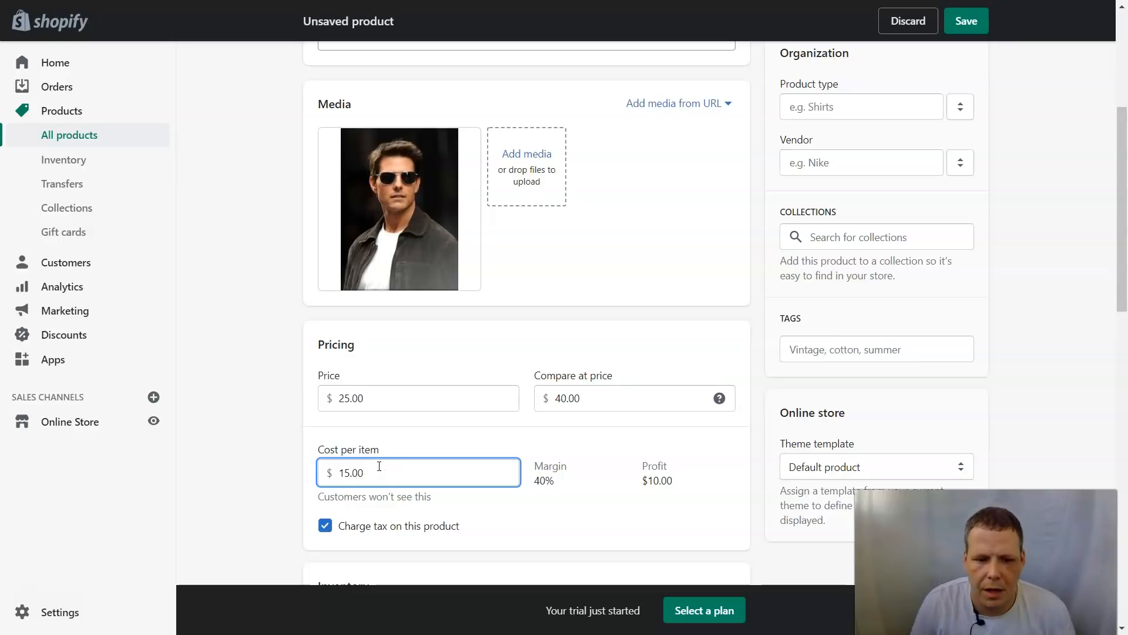
Step: Give the shirt SKU 558787 and 30 units available
scroll(640, 496, down, 1)
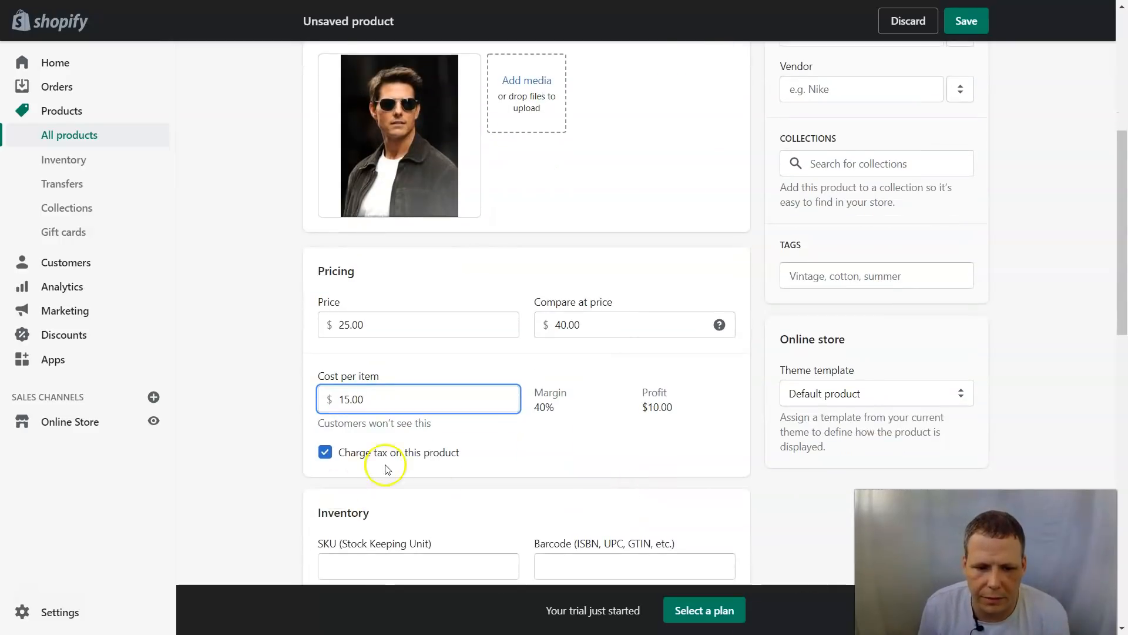
scroll(486, 453, down, 3)
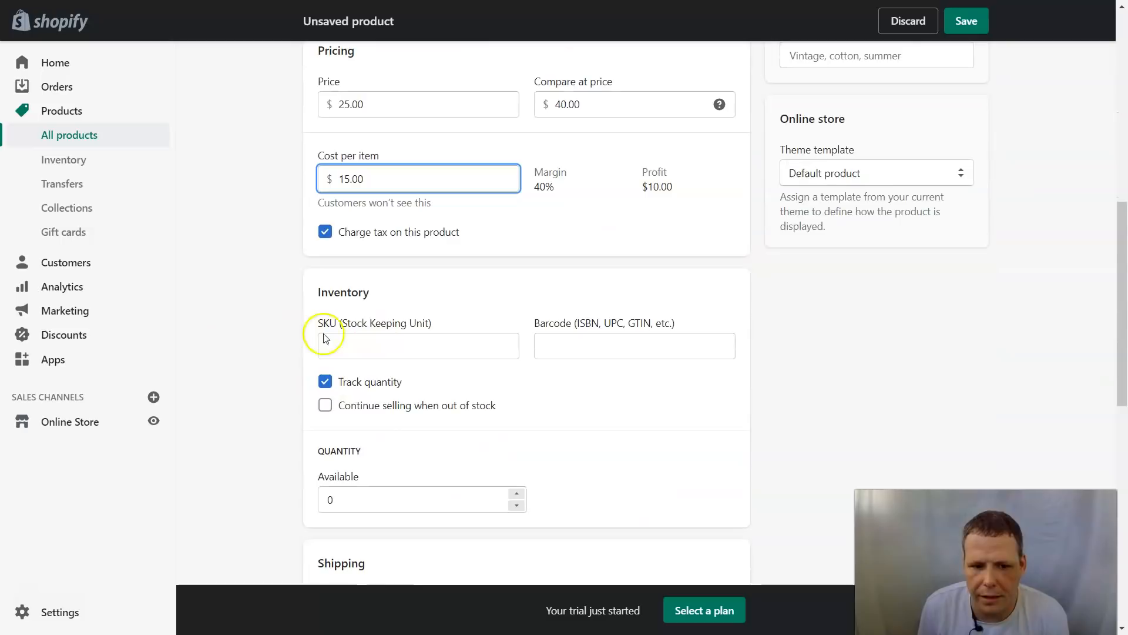
click(434, 343)
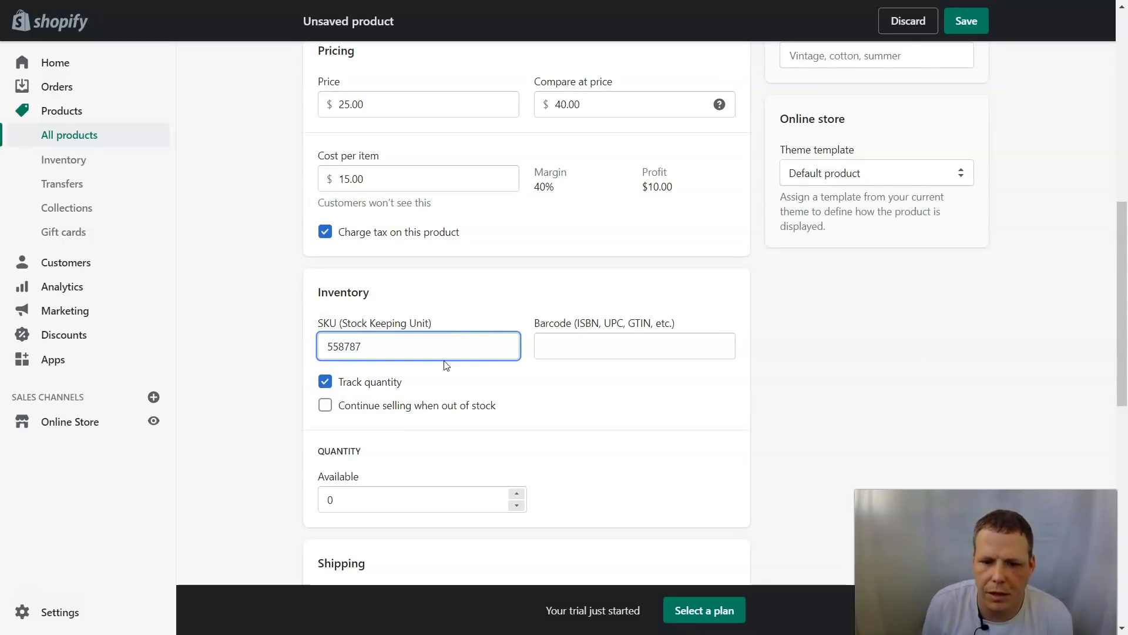
click(645, 332)
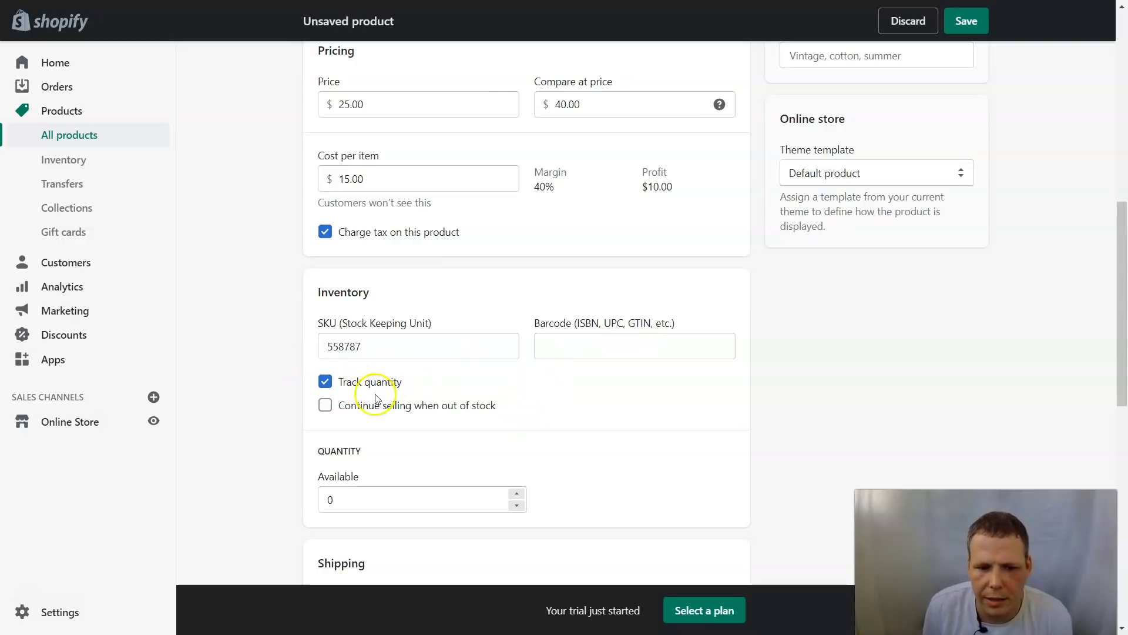
click(342, 407)
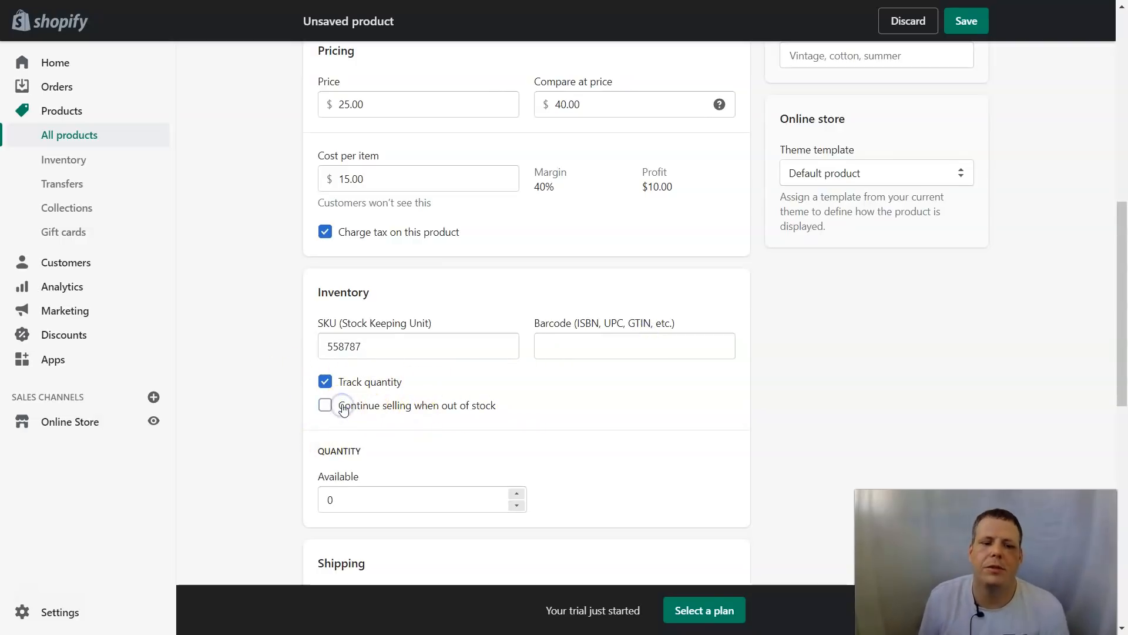
click(396, 499)
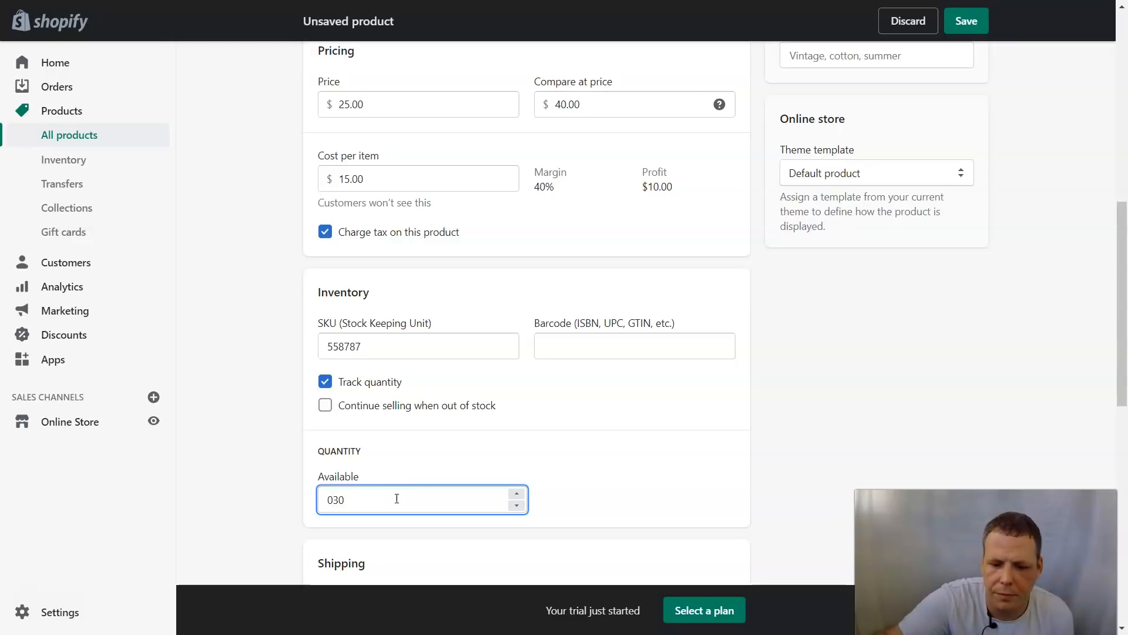
scroll(506, 522, down, 5)
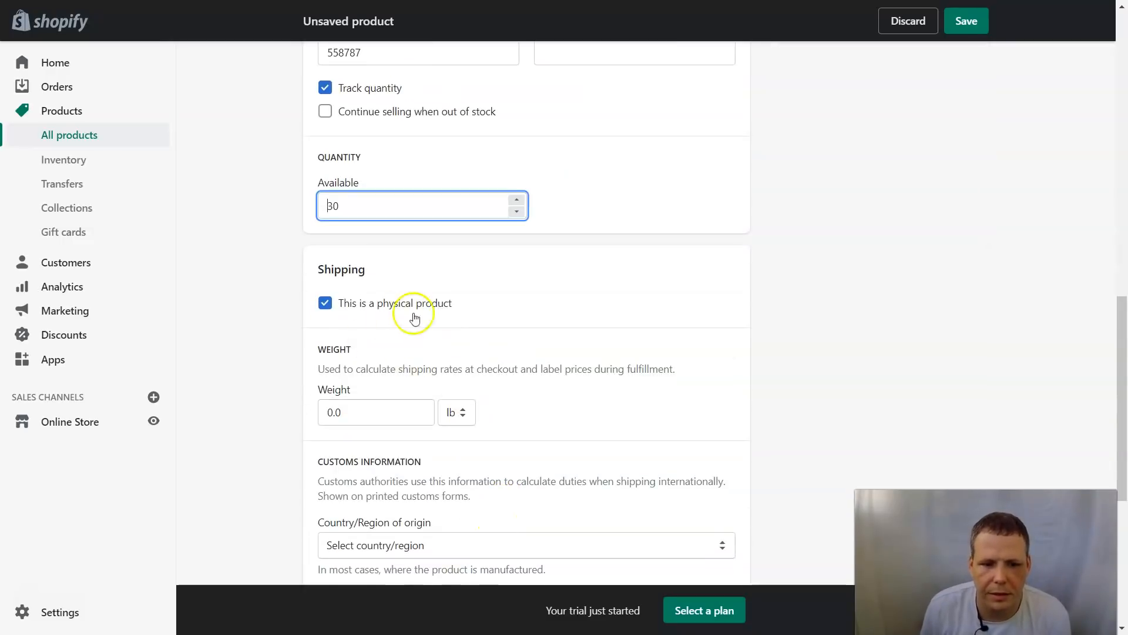
Step: Enter 0.5 lb as the shirt's weight and pick United States as country of origin
click(365, 419)
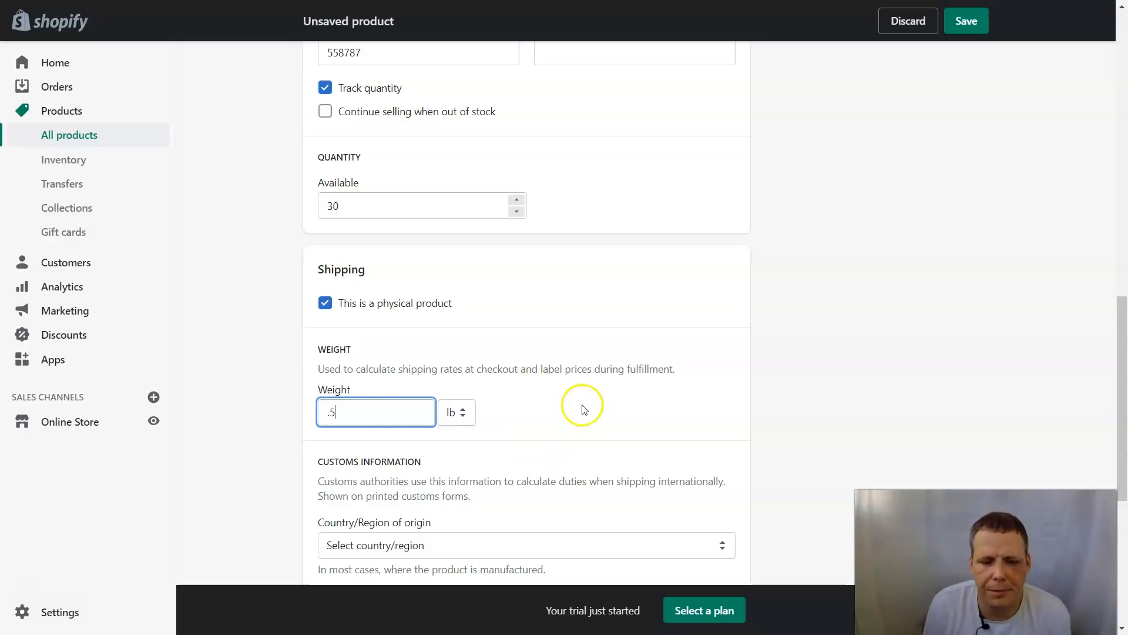
scroll(582, 405, down, 2)
click(567, 398)
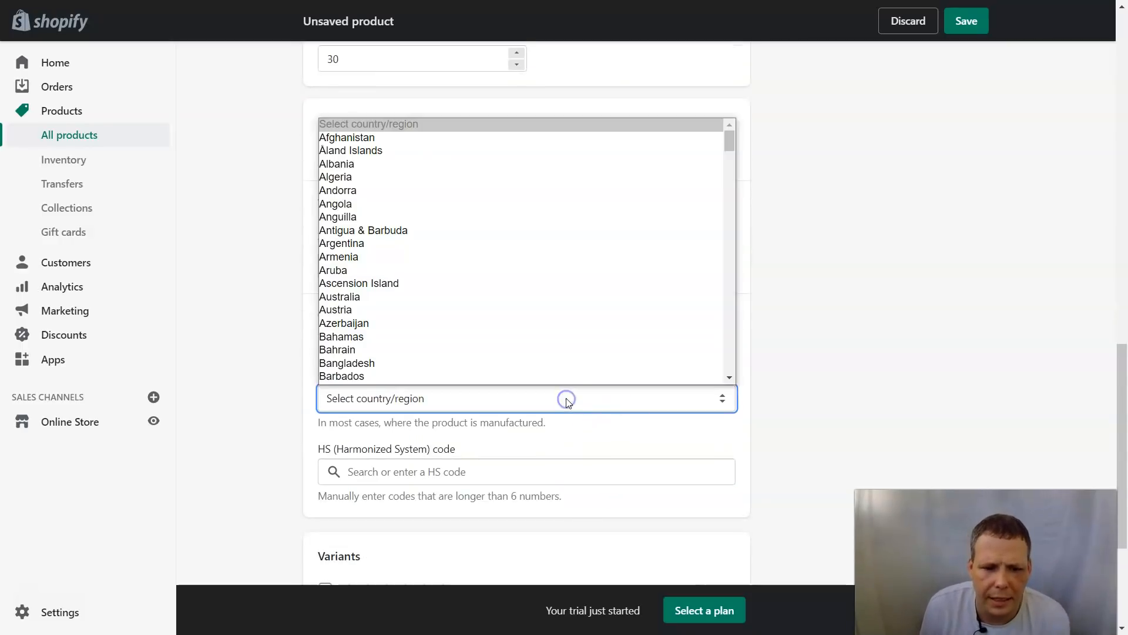
scroll(485, 268, down, 1)
key(u)
scroll(474, 268, down, 1)
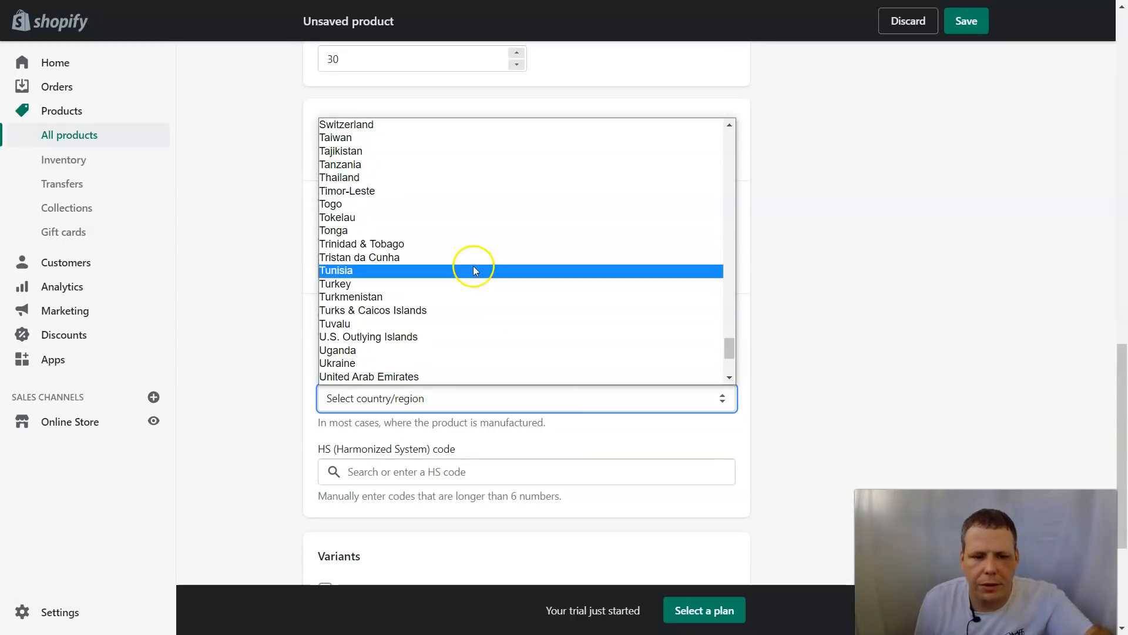
scroll(382, 352, down, 4)
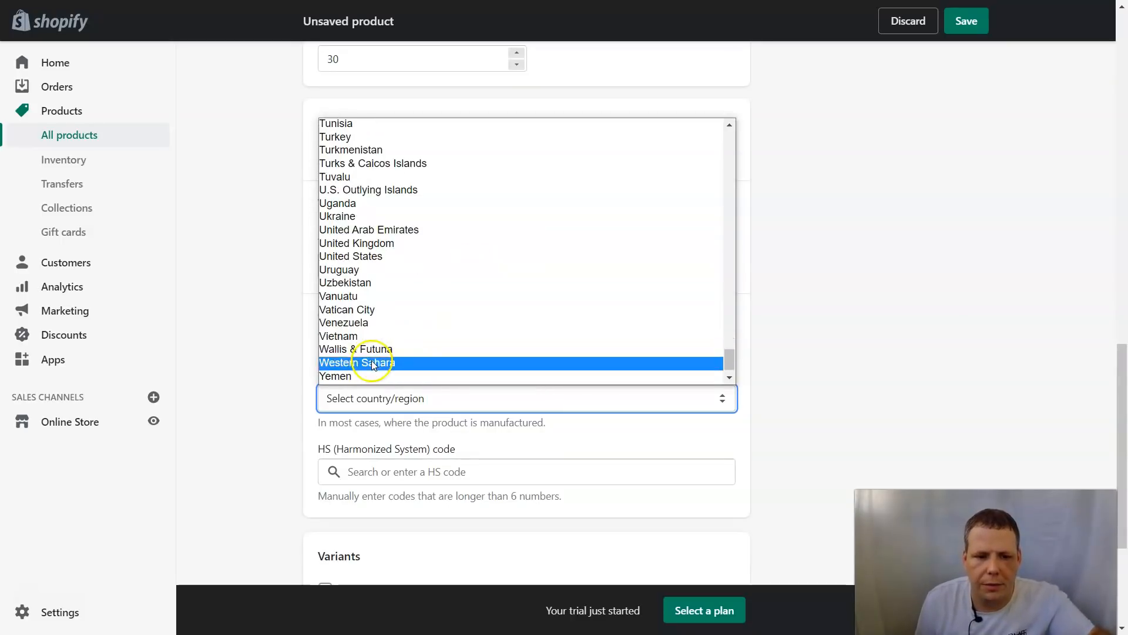
click(388, 256)
click(882, 348)
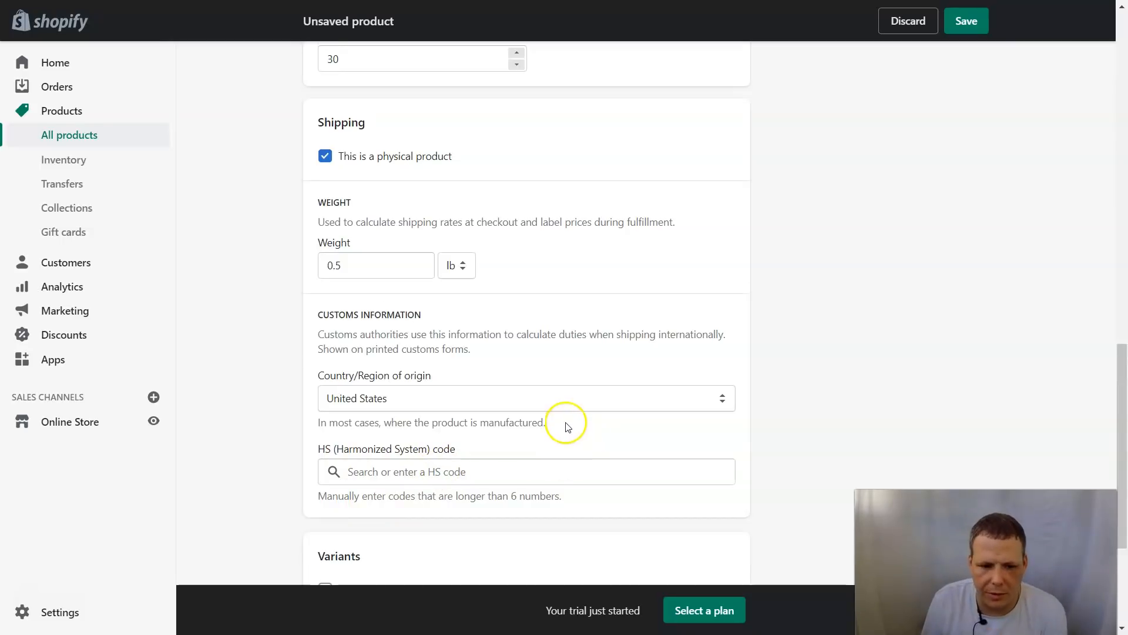
scroll(565, 422, down, 3)
click(326, 369)
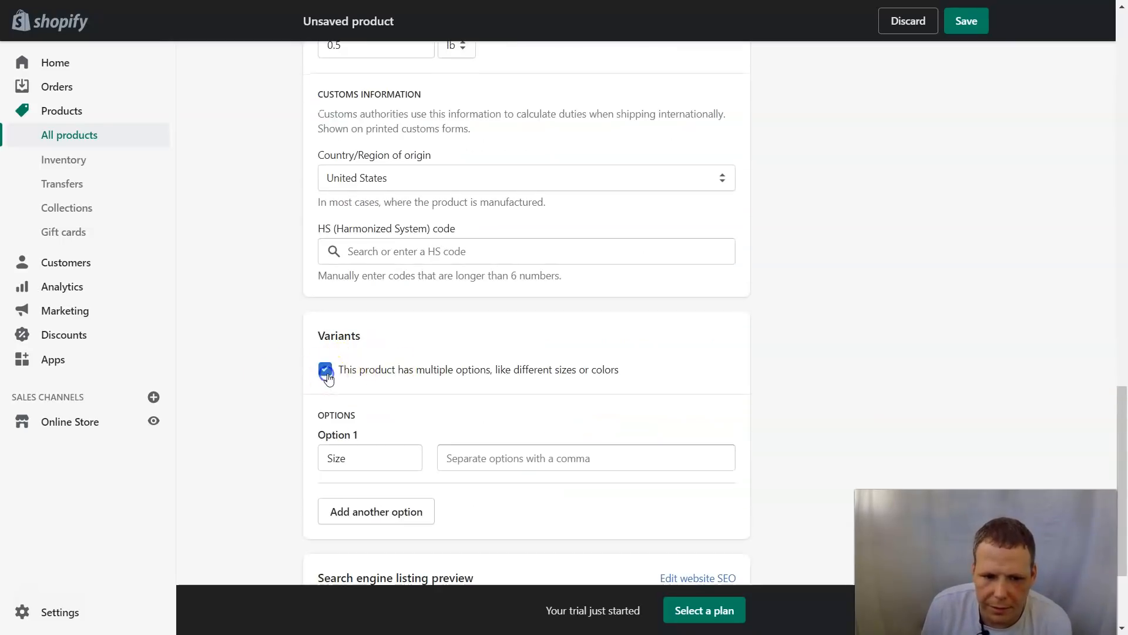
scroll(468, 375, down, 1)
scroll(469, 375, down, 2)
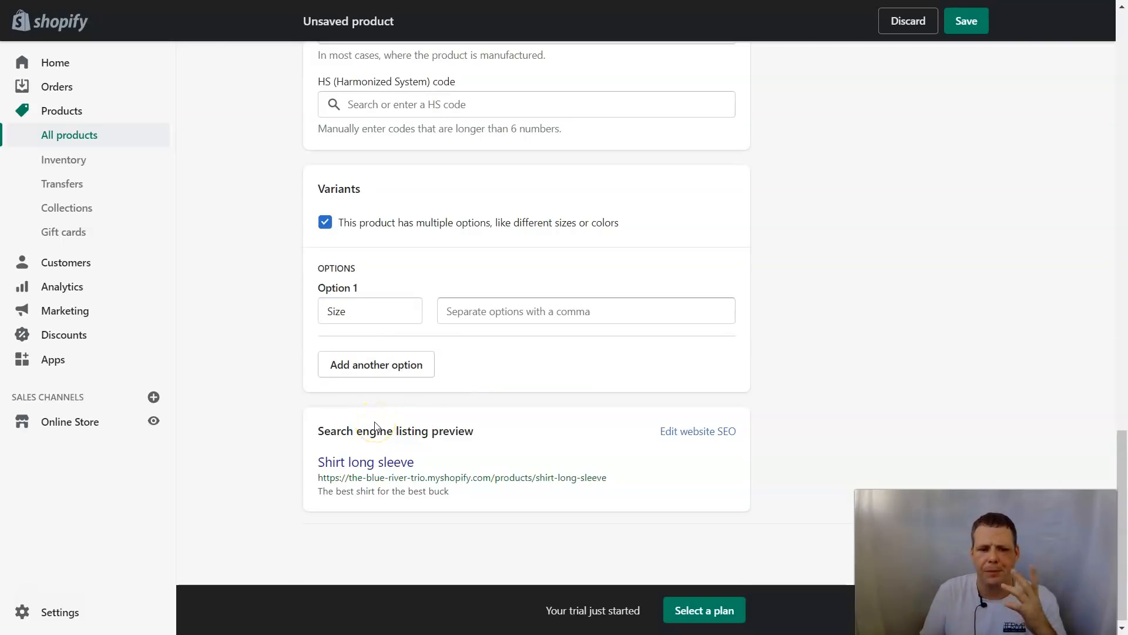
click(374, 311)
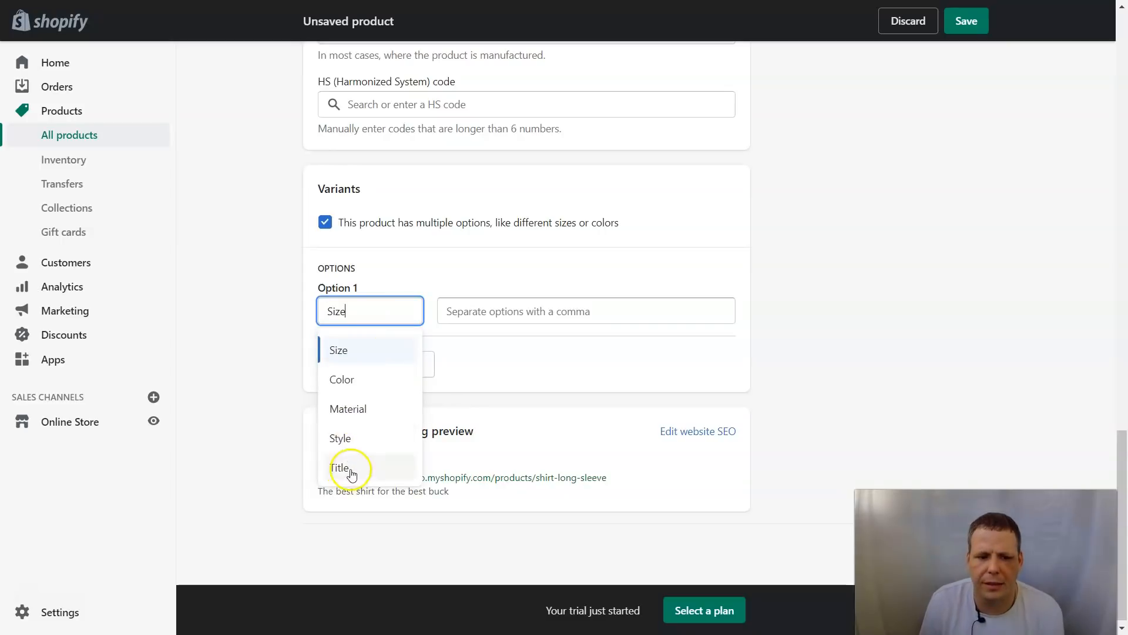
click(846, 254)
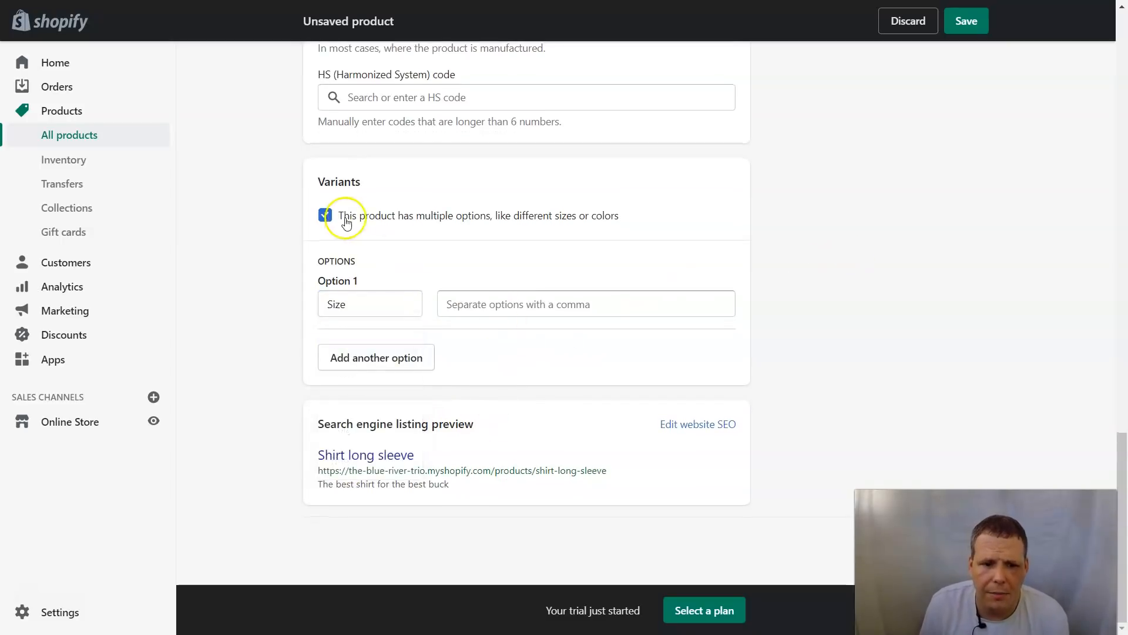
click(325, 216)
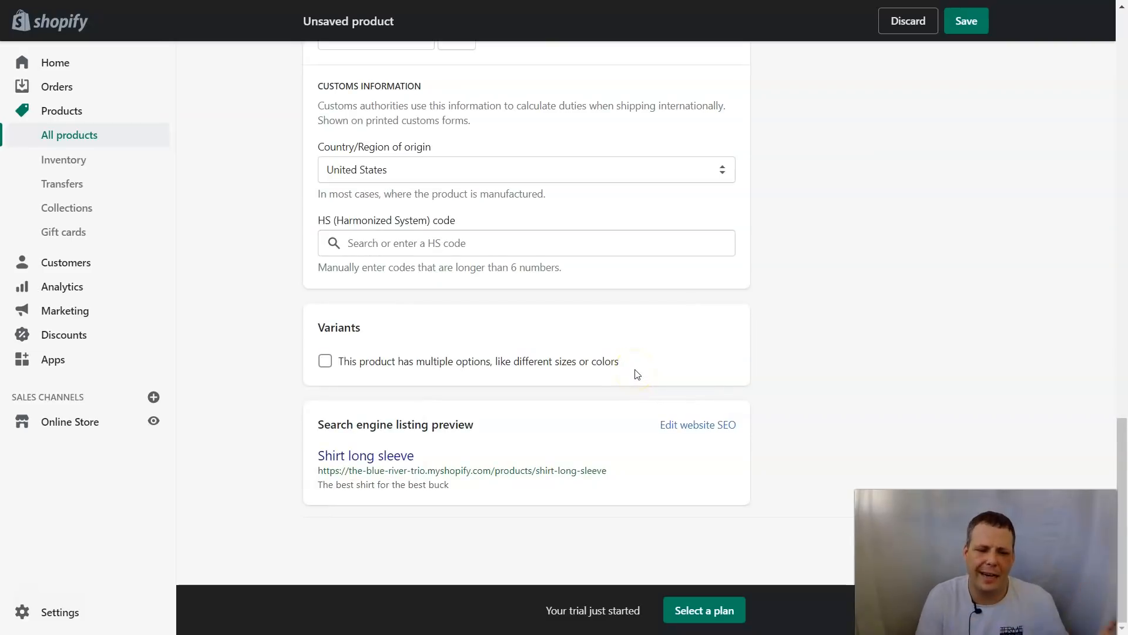
click(964, 23)
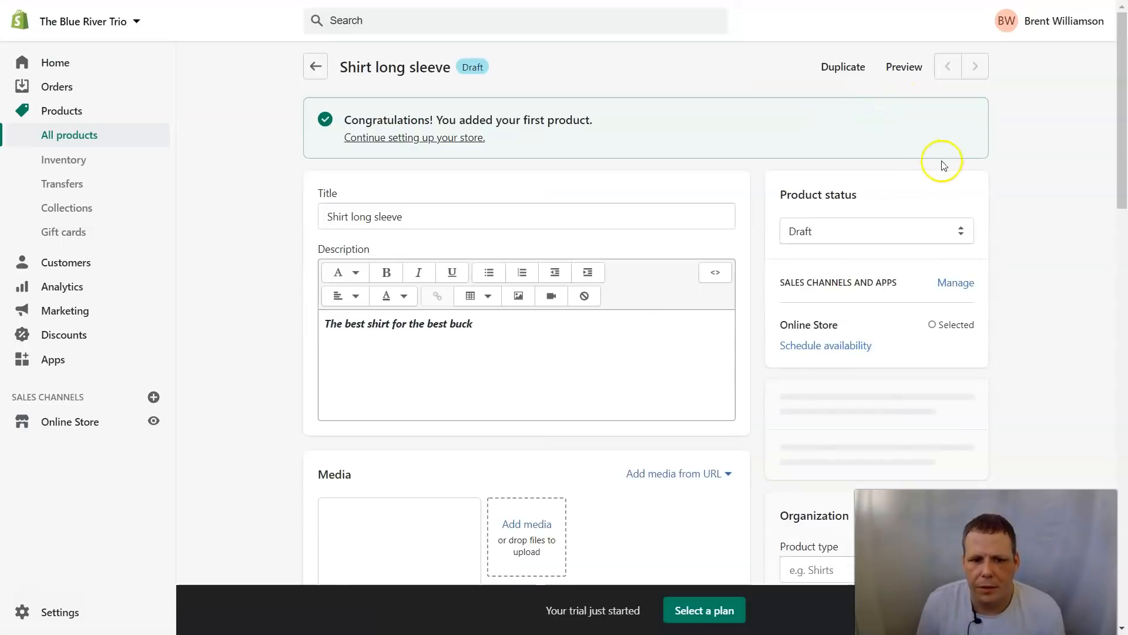
Step: Go to the Online Store sales channel to reach the Themes page
scroll(646, 282, down, 4)
scroll(711, 302, up, 3)
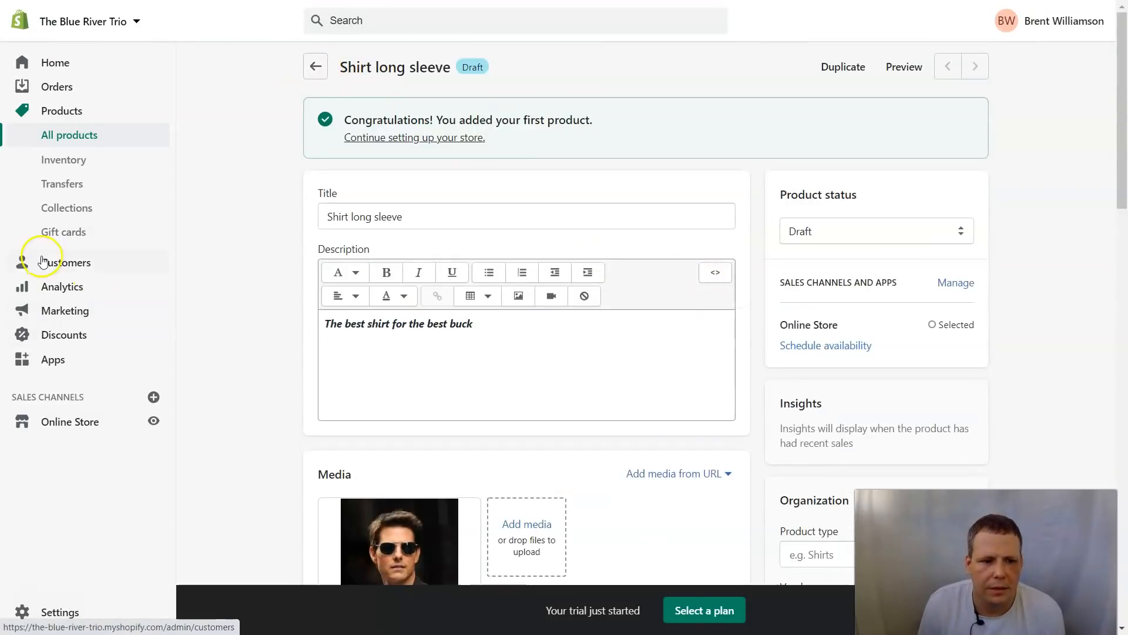
click(72, 428)
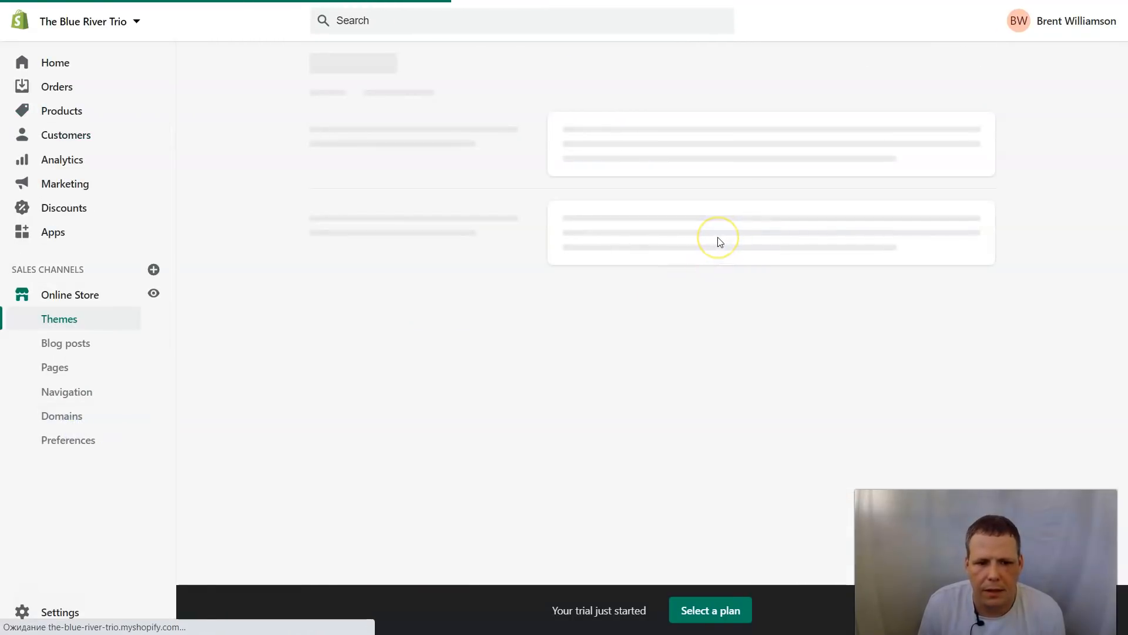
Step: Review the current Debut theme on the Themes page, then go to the store Settings overview
click(734, 237)
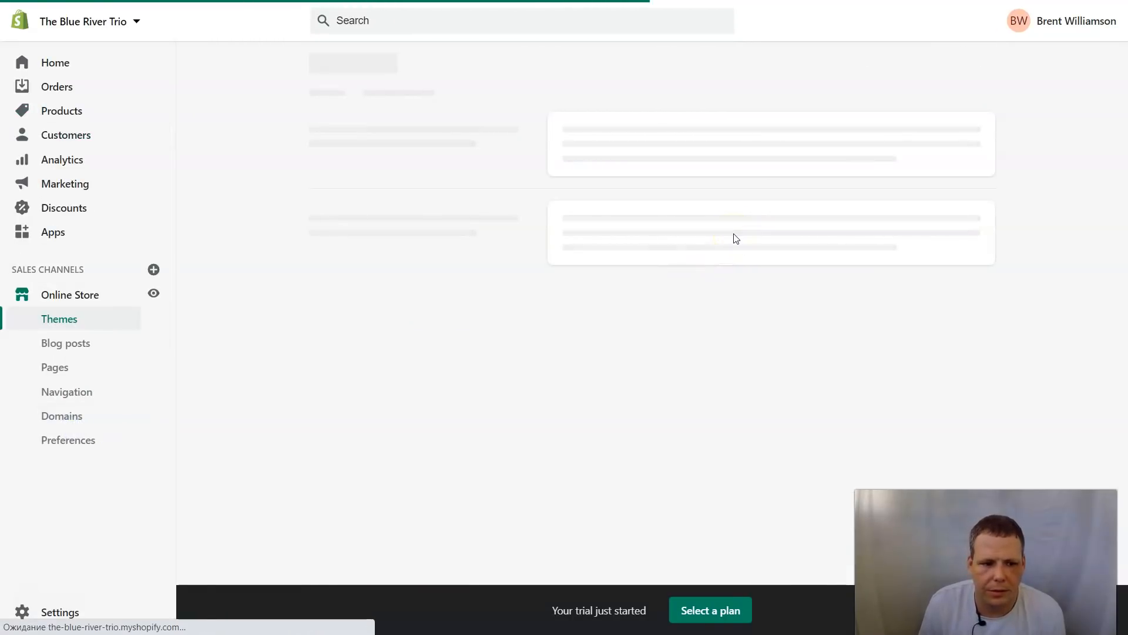
scroll(539, 279, down, 4)
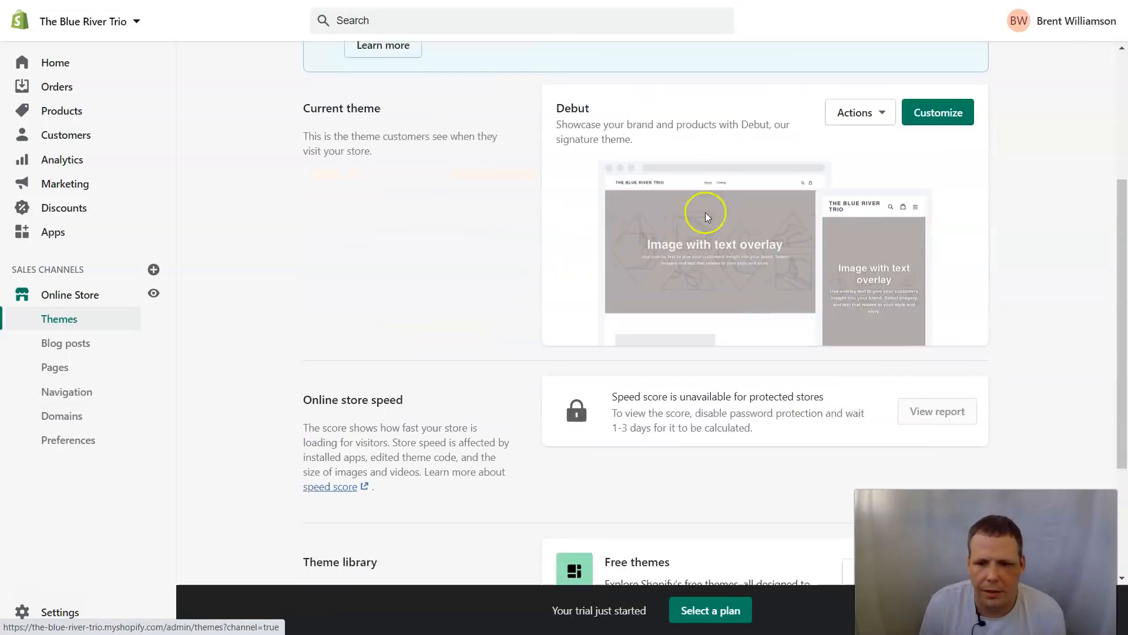
scroll(708, 217, up, 1)
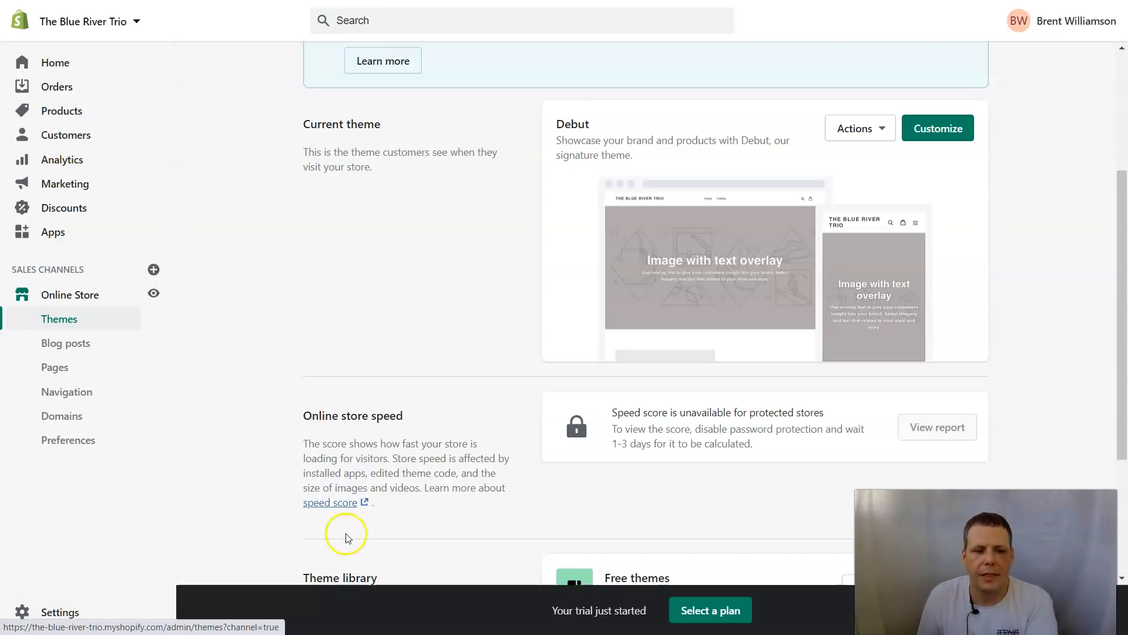
click(66, 612)
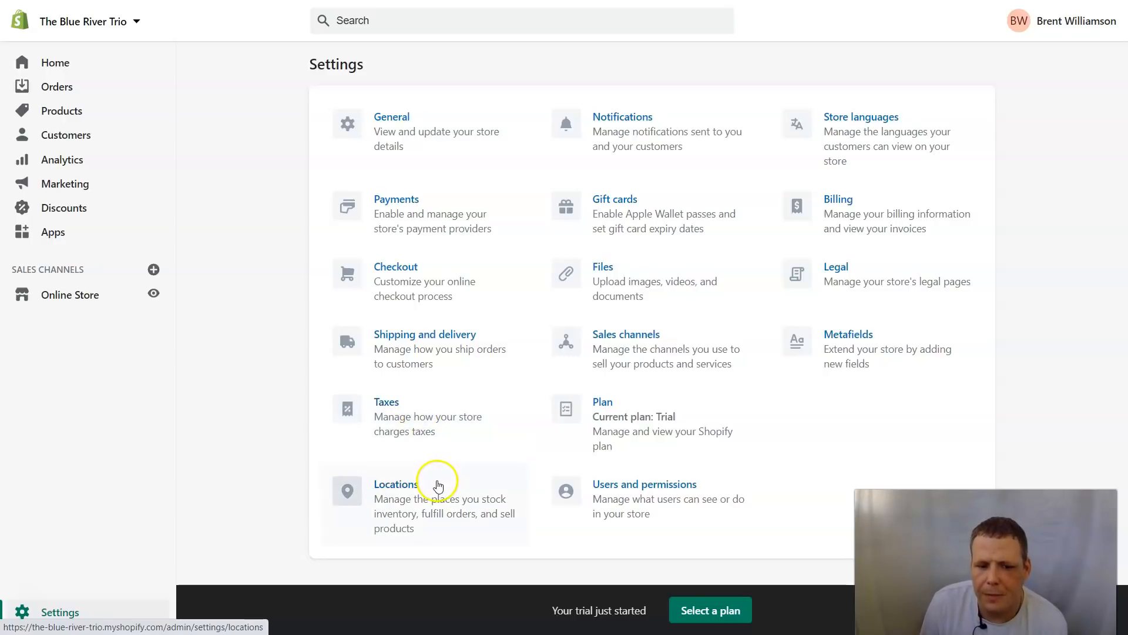
click(611, 123)
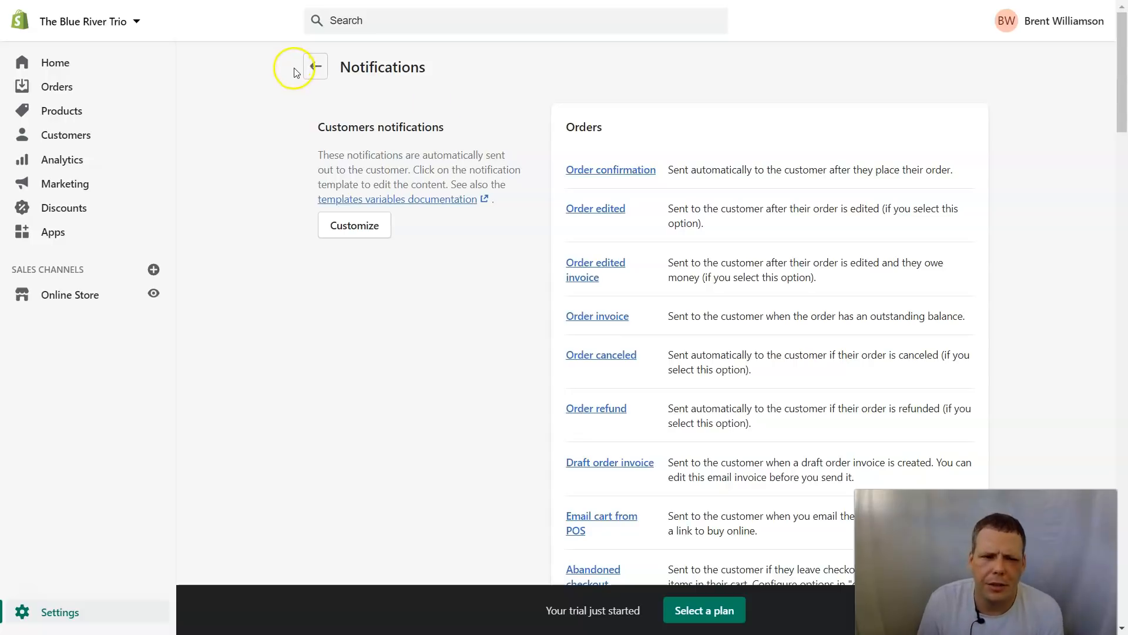
click(316, 67)
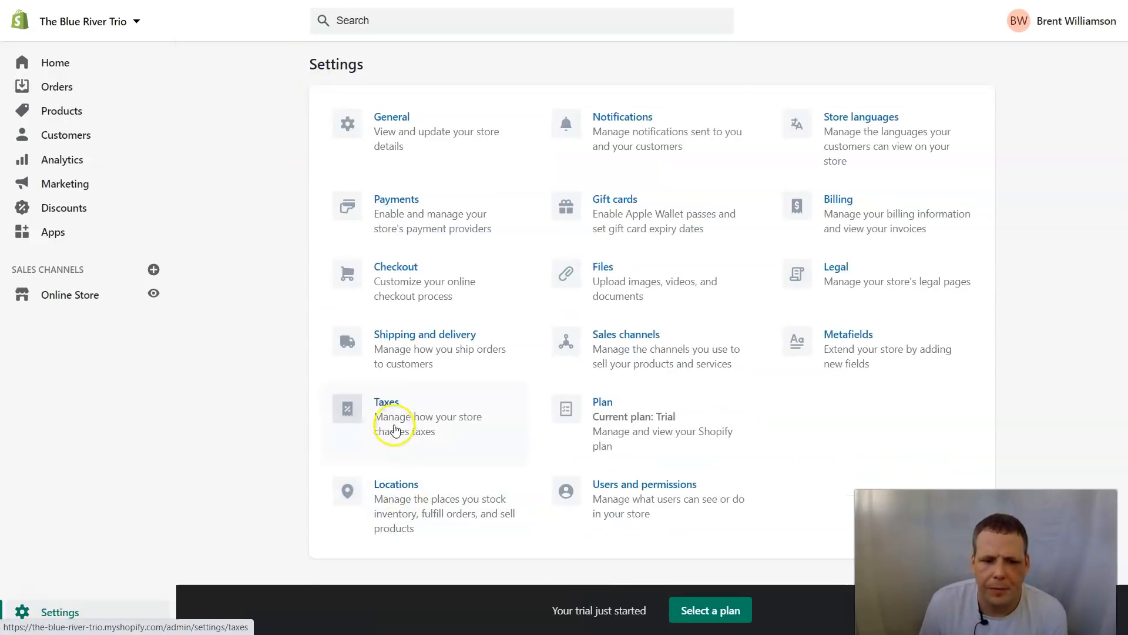
Step: Enable all four tax calculation options, including tax-inclusive prices and VAT on digital goods, and save
click(391, 403)
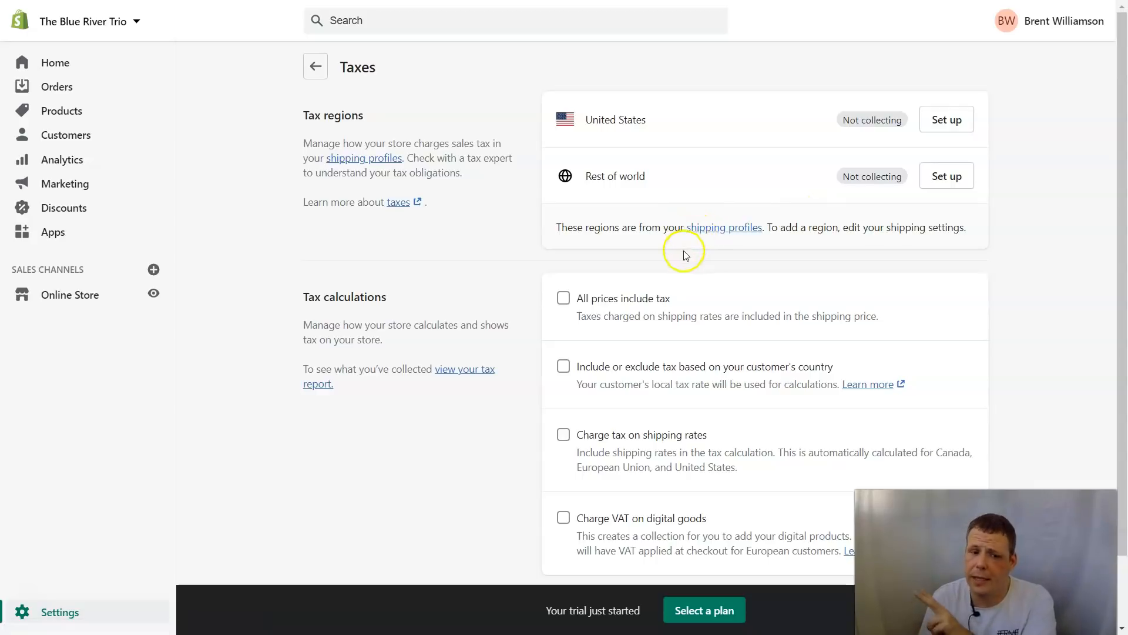
click(569, 305)
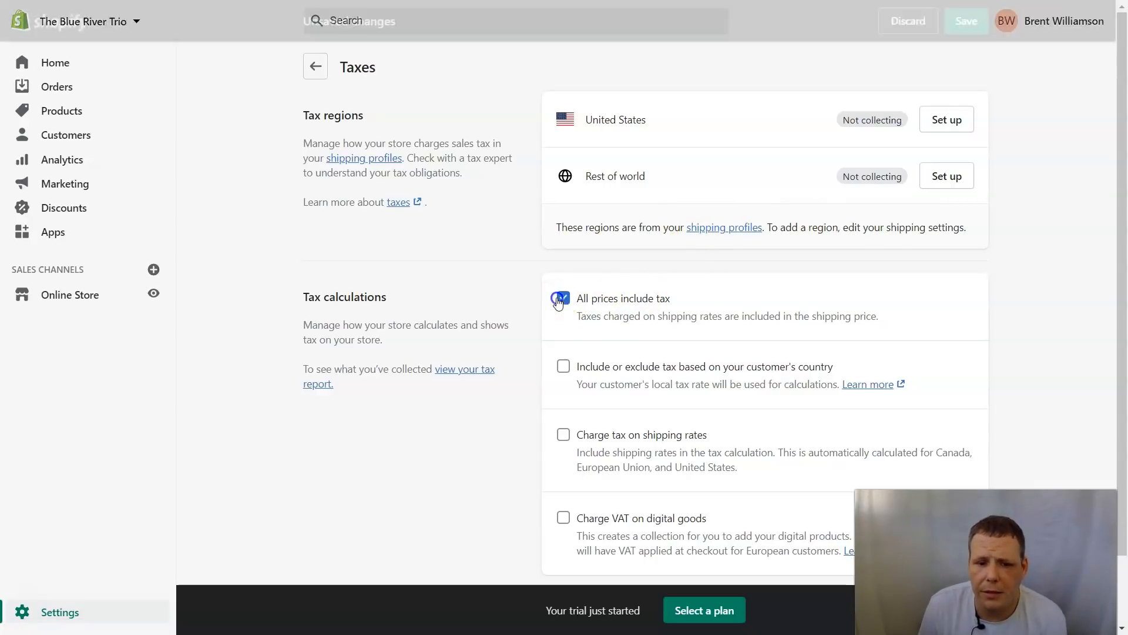
scroll(811, 284, down, 1)
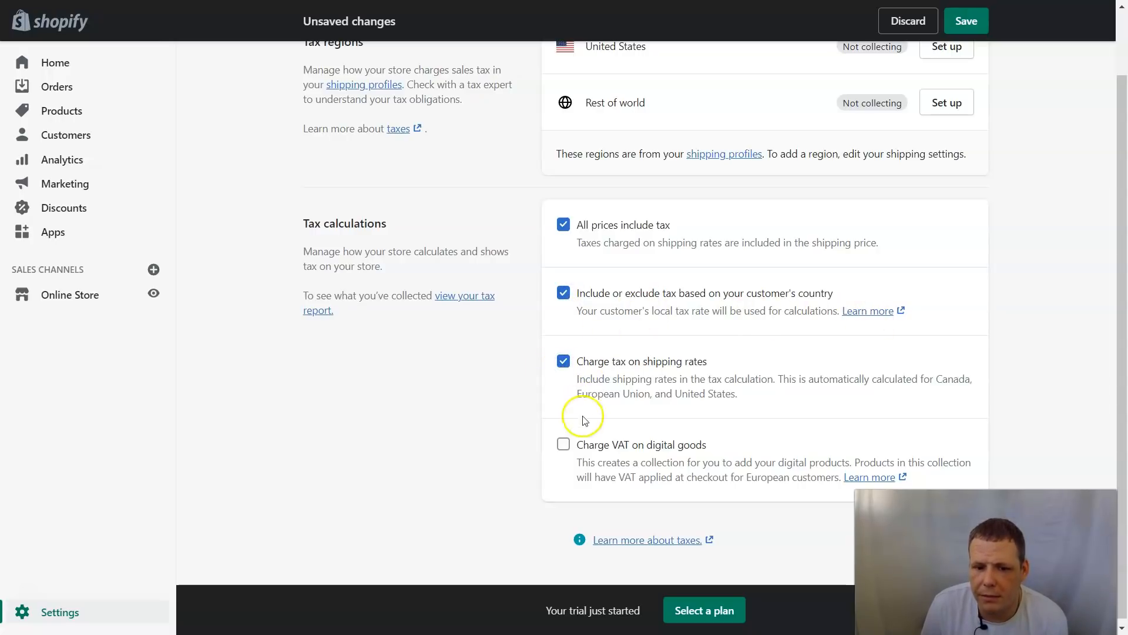
click(563, 445)
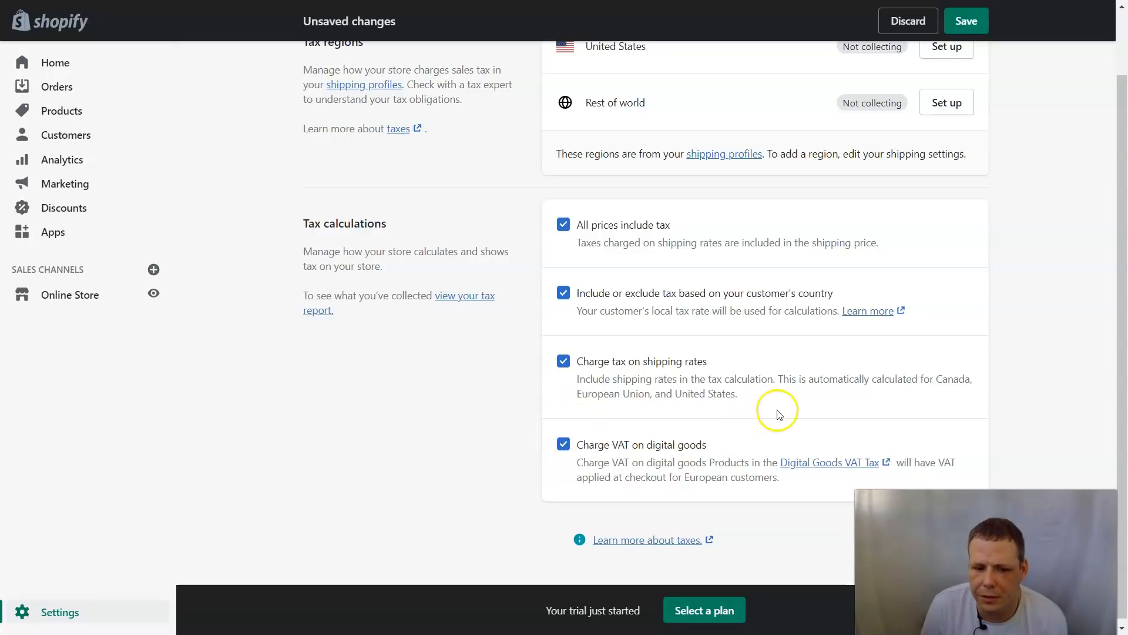
scroll(676, 425, down, 1)
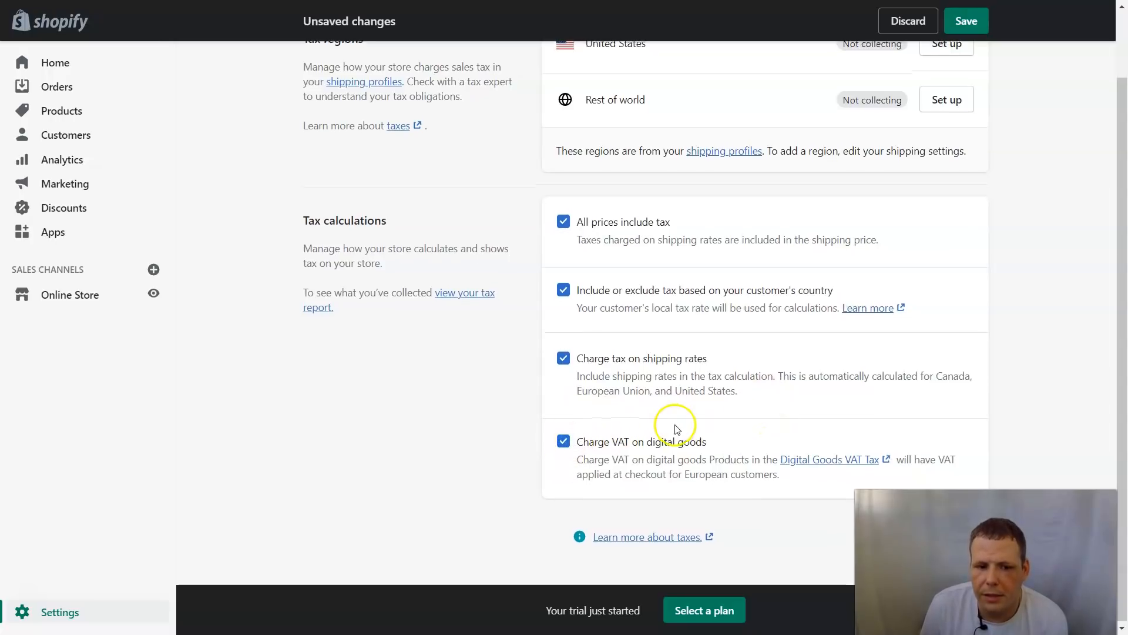
scroll(676, 428, up, 2)
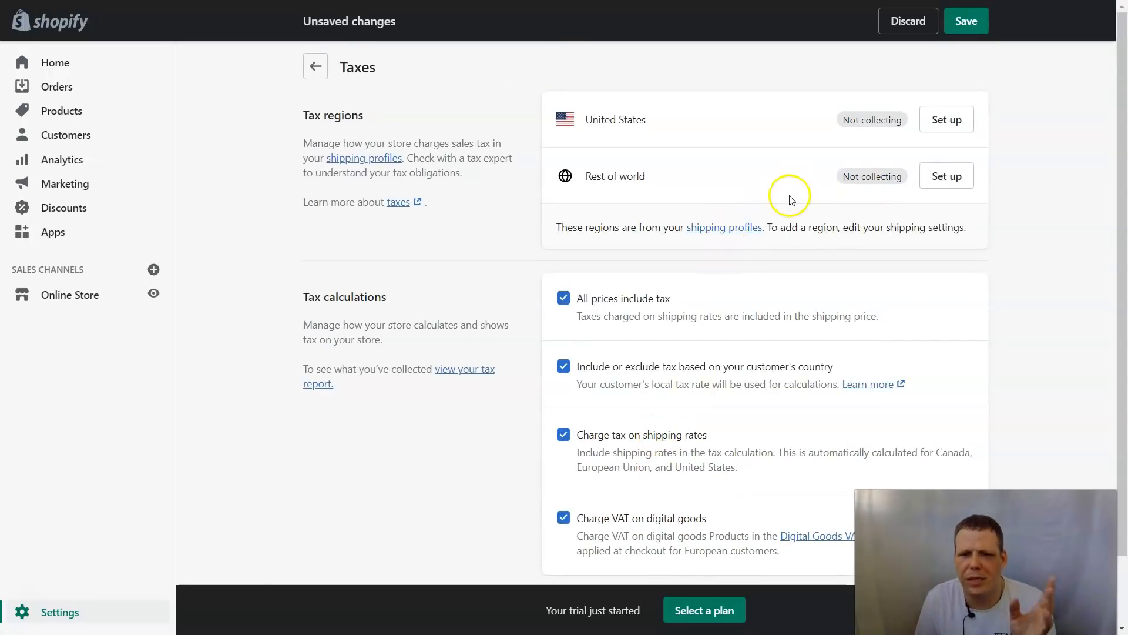
click(979, 17)
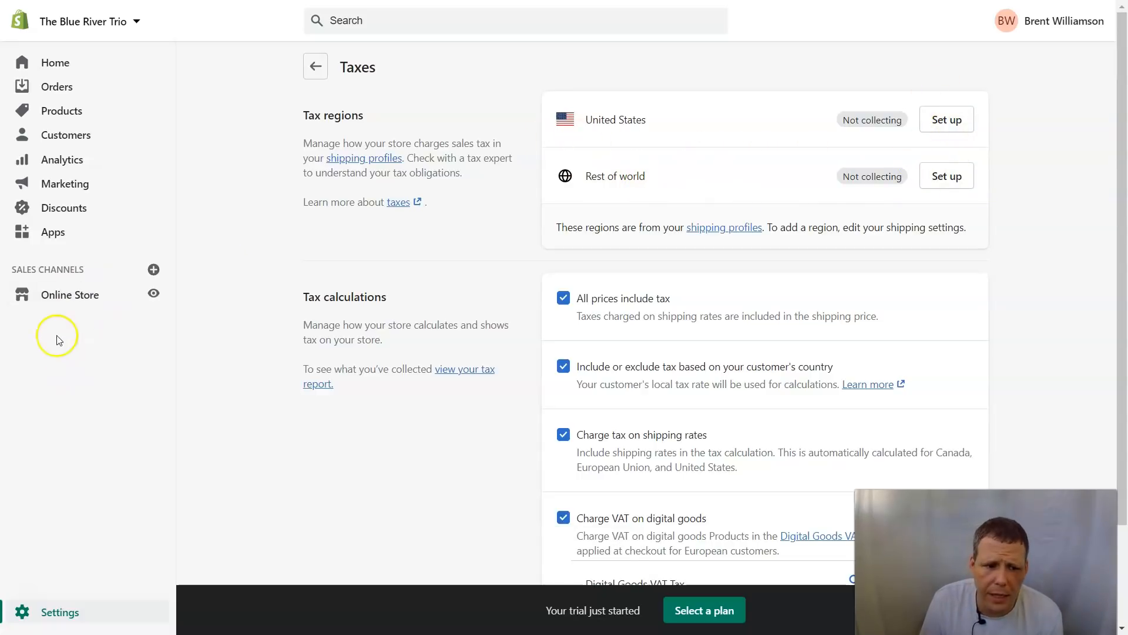
click(78, 617)
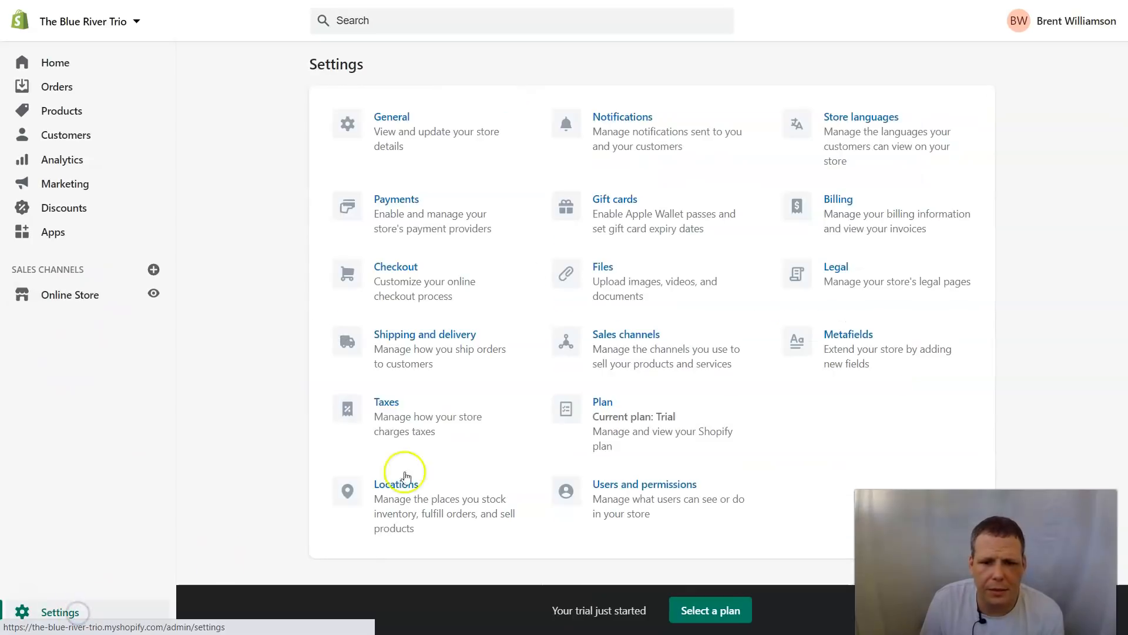
Step: Open Notifications and its email template customization page
click(615, 118)
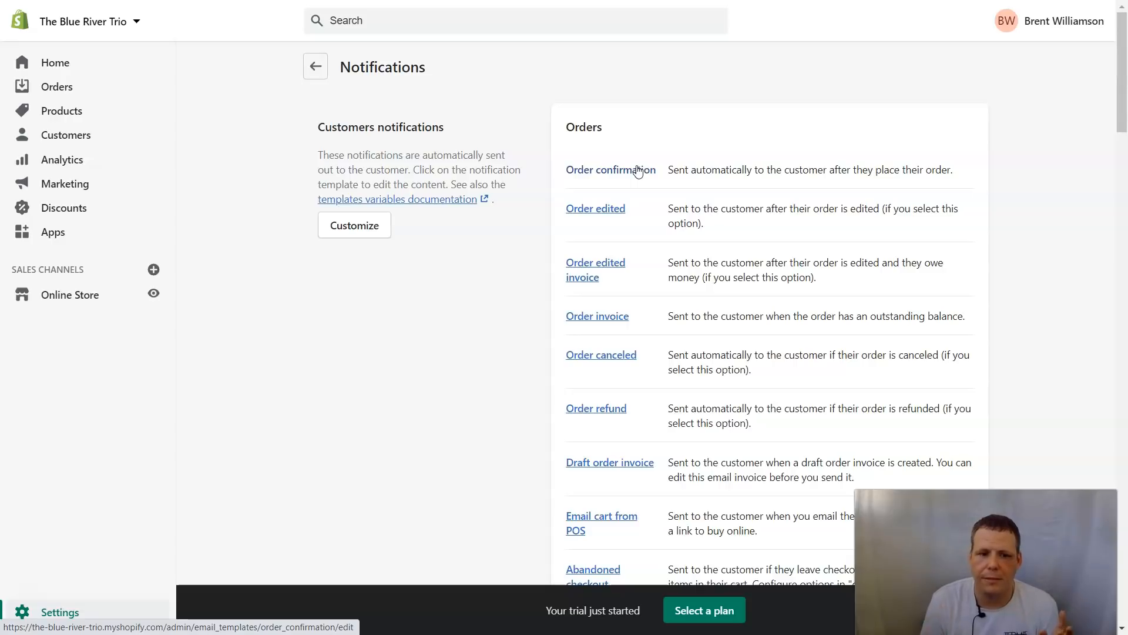
click(359, 231)
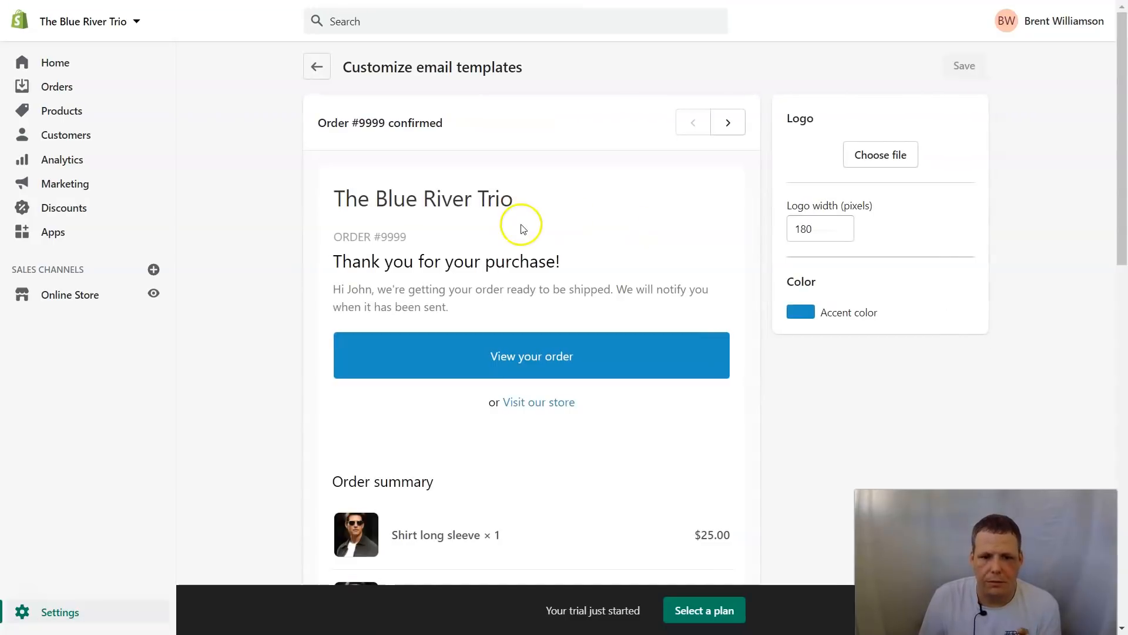
Step: Look over the email customization page and preview the next email template
scroll(552, 256, down, 7)
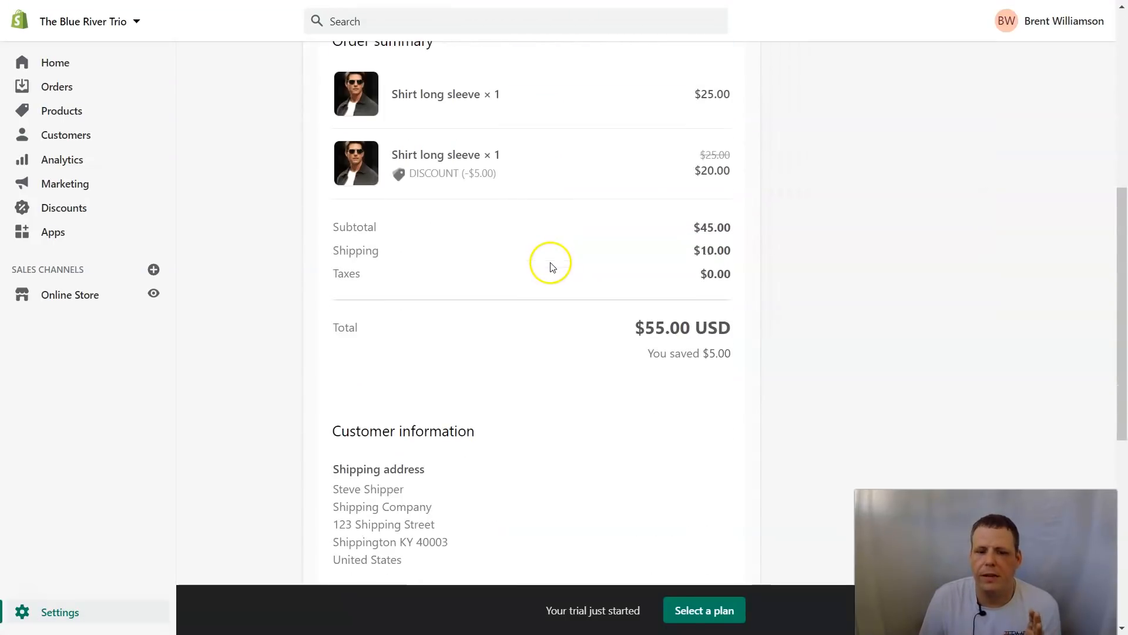
scroll(561, 191, up, 7)
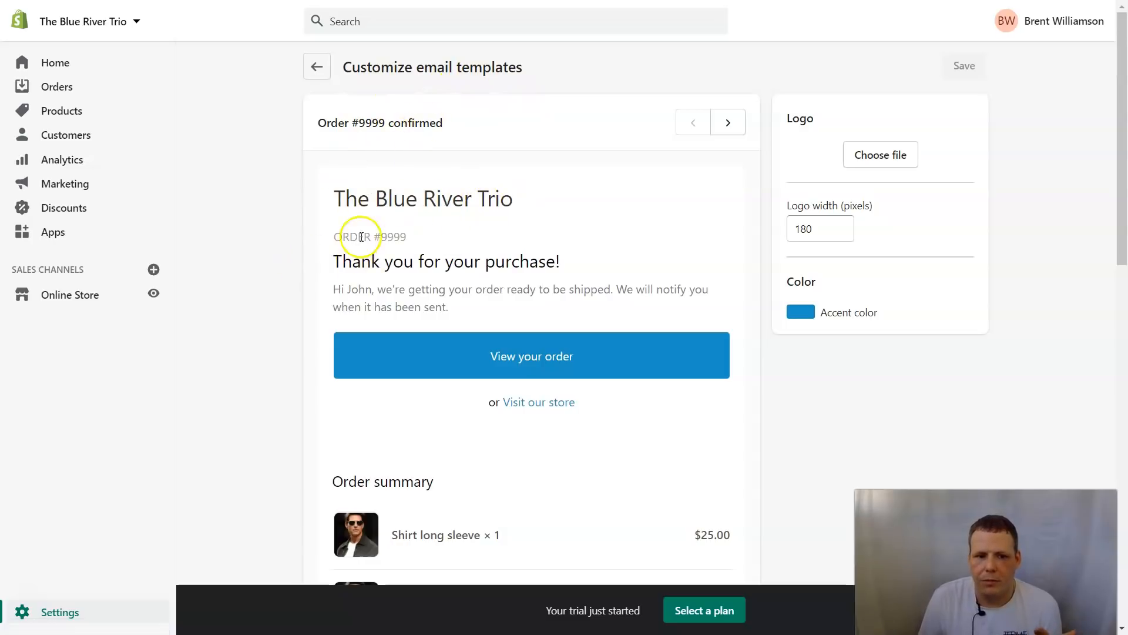
scroll(482, 238, down, 12)
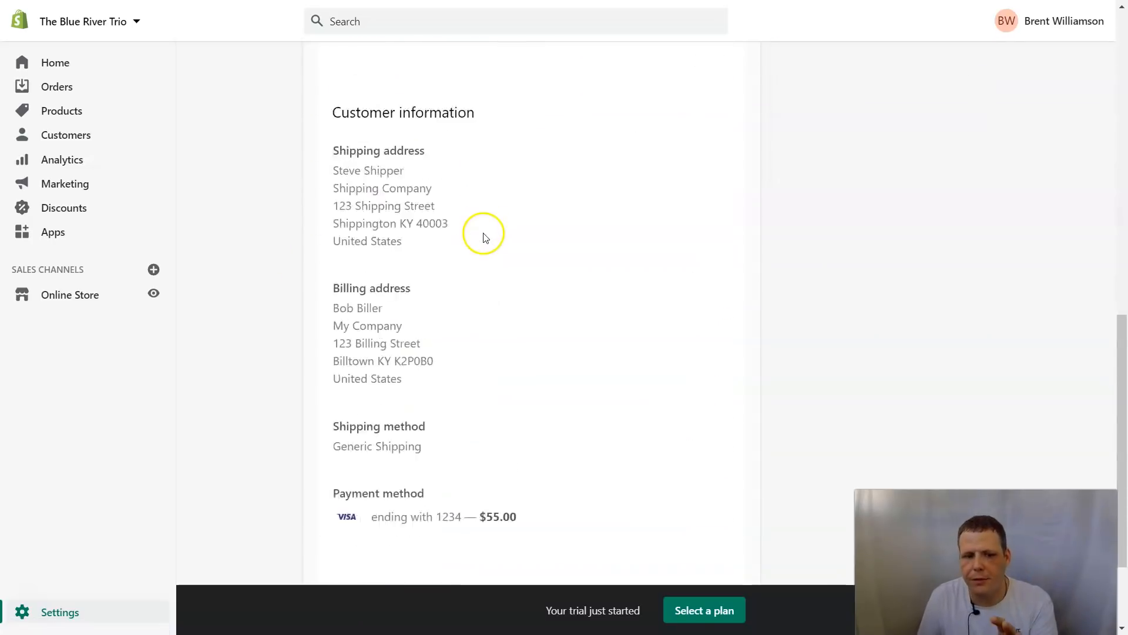
scroll(483, 237, down, 3)
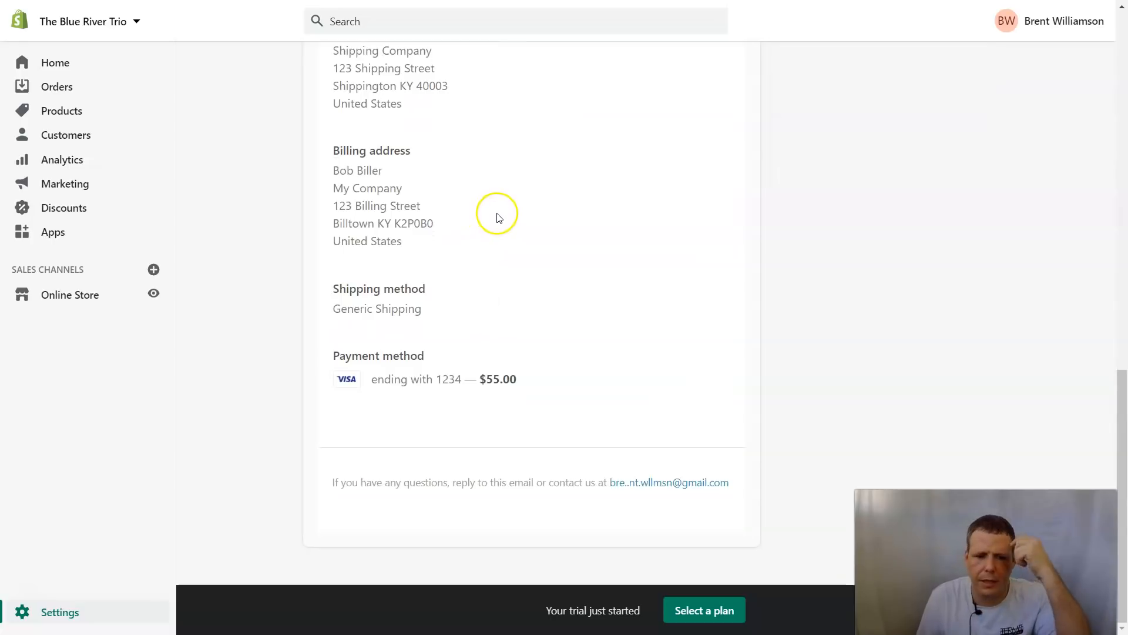
scroll(502, 349, up, 1)
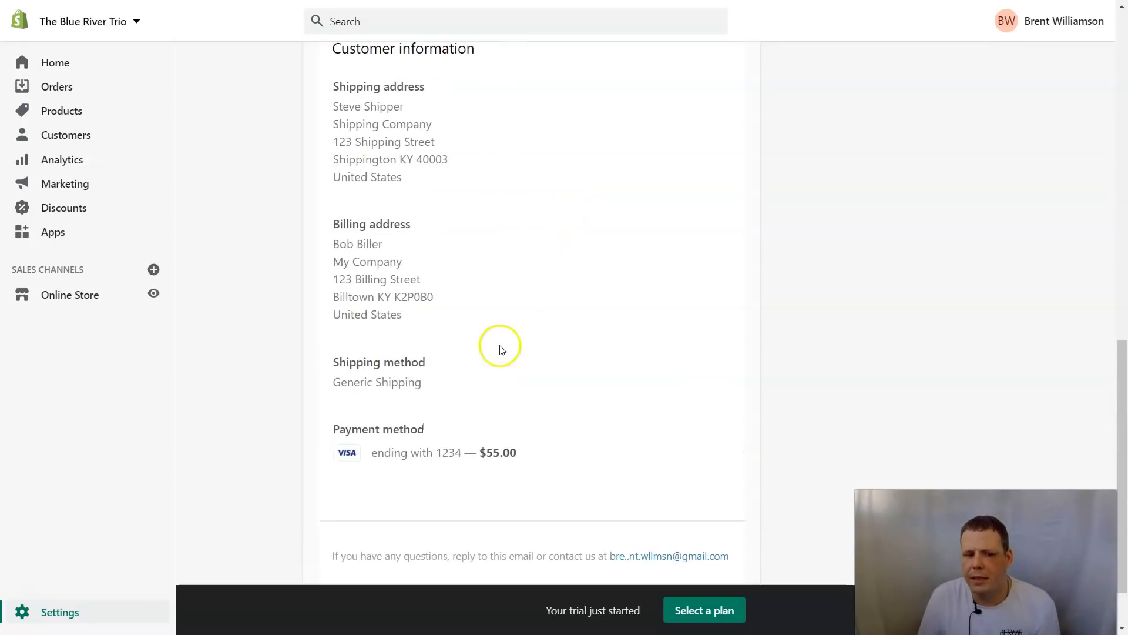
scroll(501, 349, up, 10)
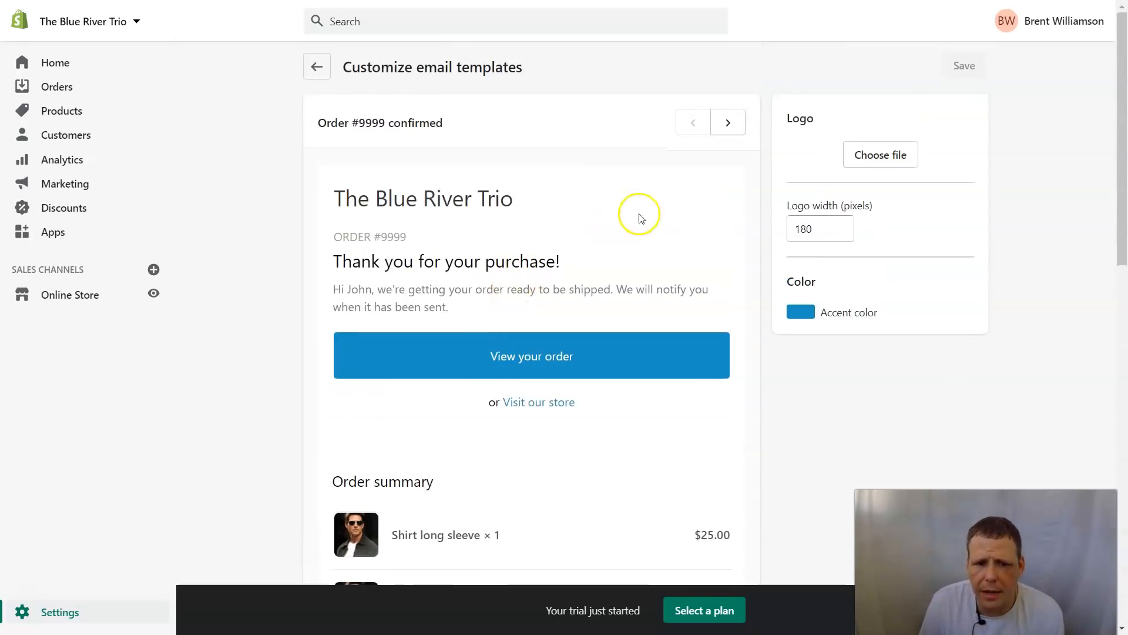
click(729, 123)
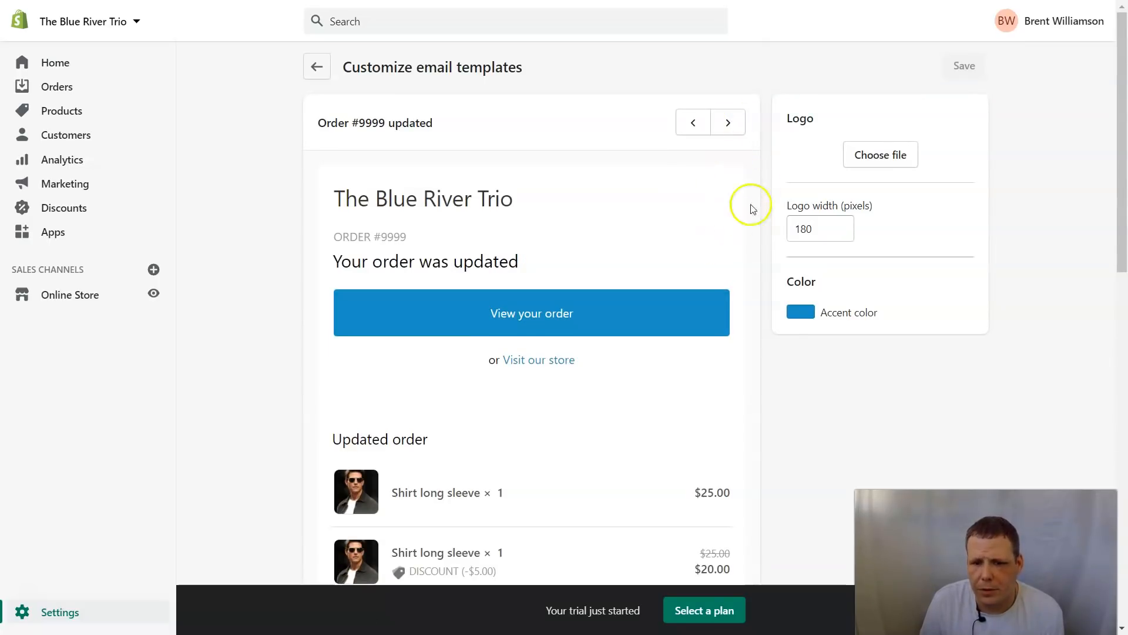
Step: Set the biologo image as the email logo, save, and return to Notifications
click(902, 154)
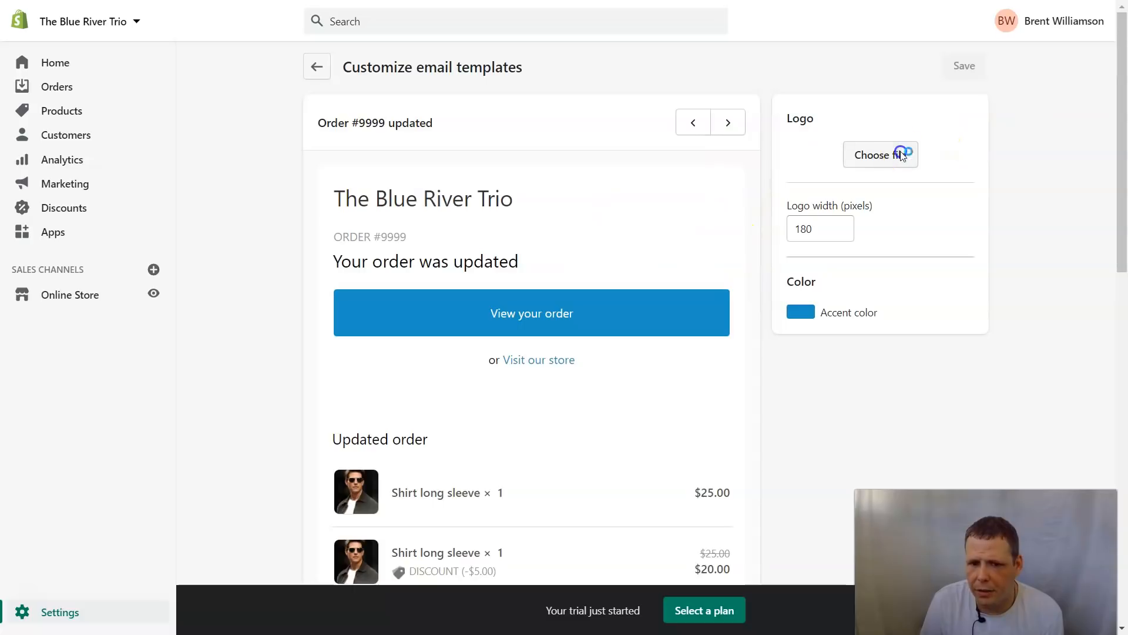
double_click(175, 106)
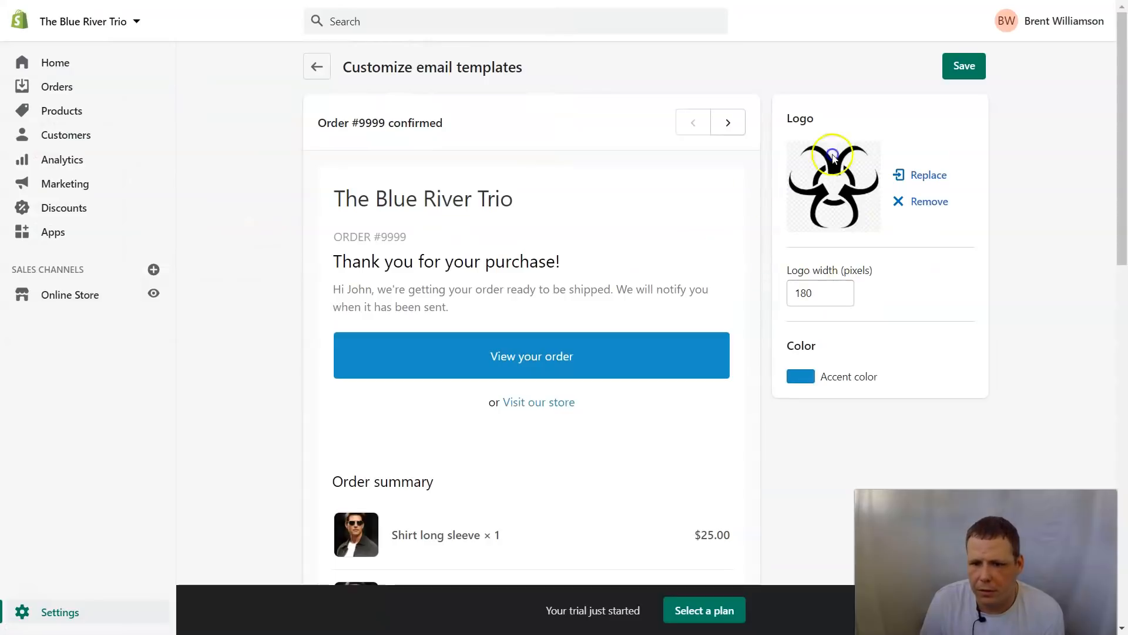
click(965, 66)
scroll(641, 251, down, 14)
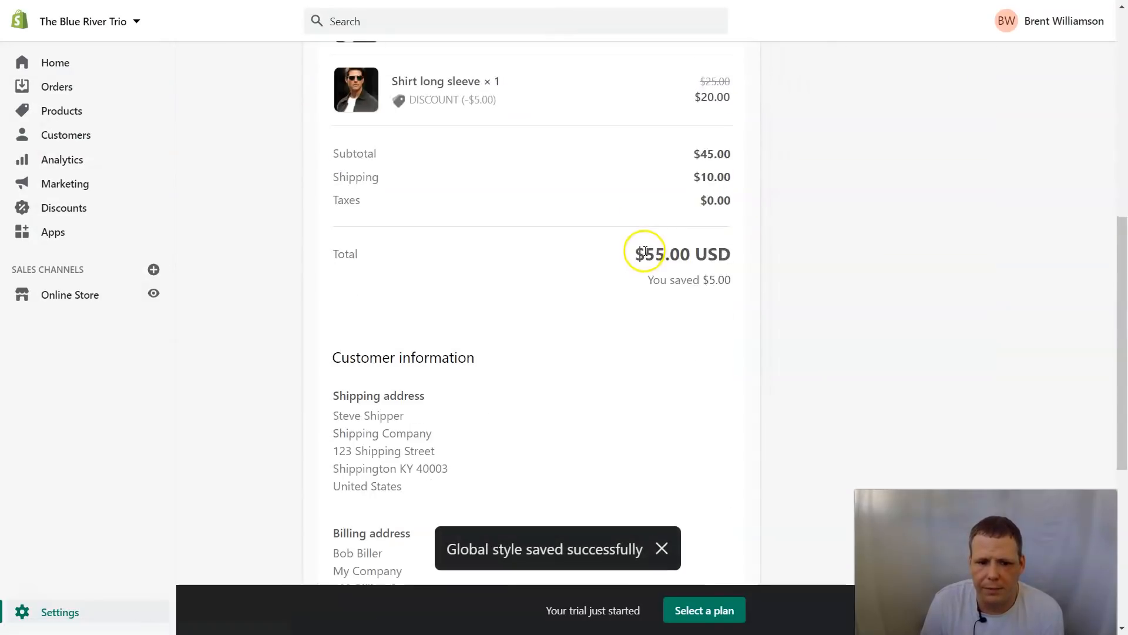
scroll(639, 246, up, 8)
scroll(638, 242, up, 6)
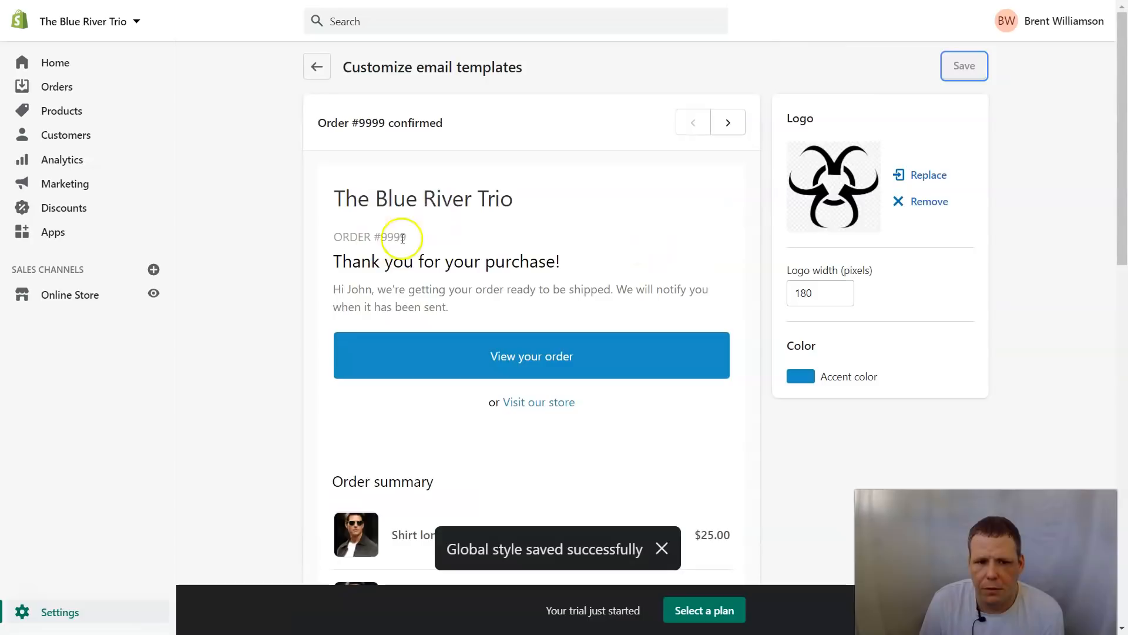
click(324, 73)
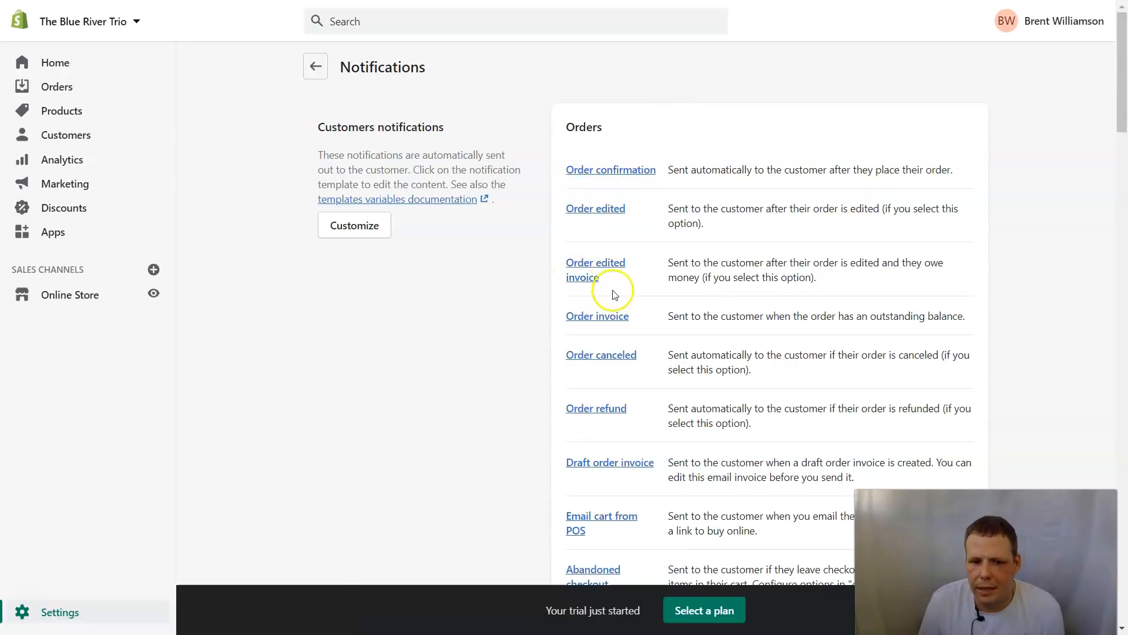
scroll(667, 320, down, 4)
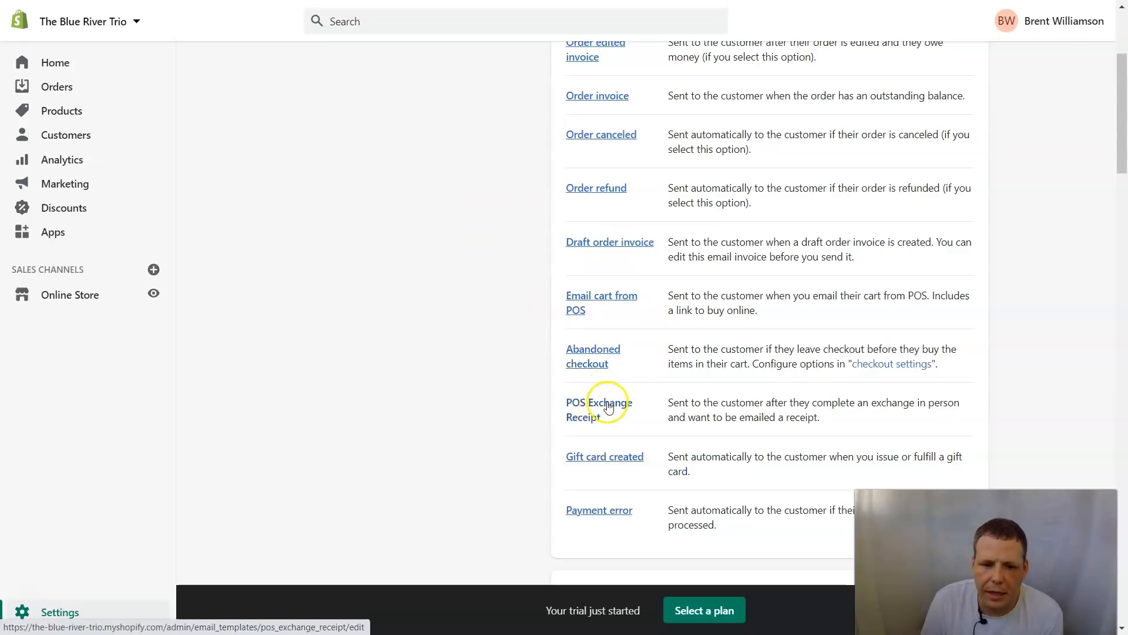
scroll(605, 398, down, 4)
scroll(628, 376, down, 7)
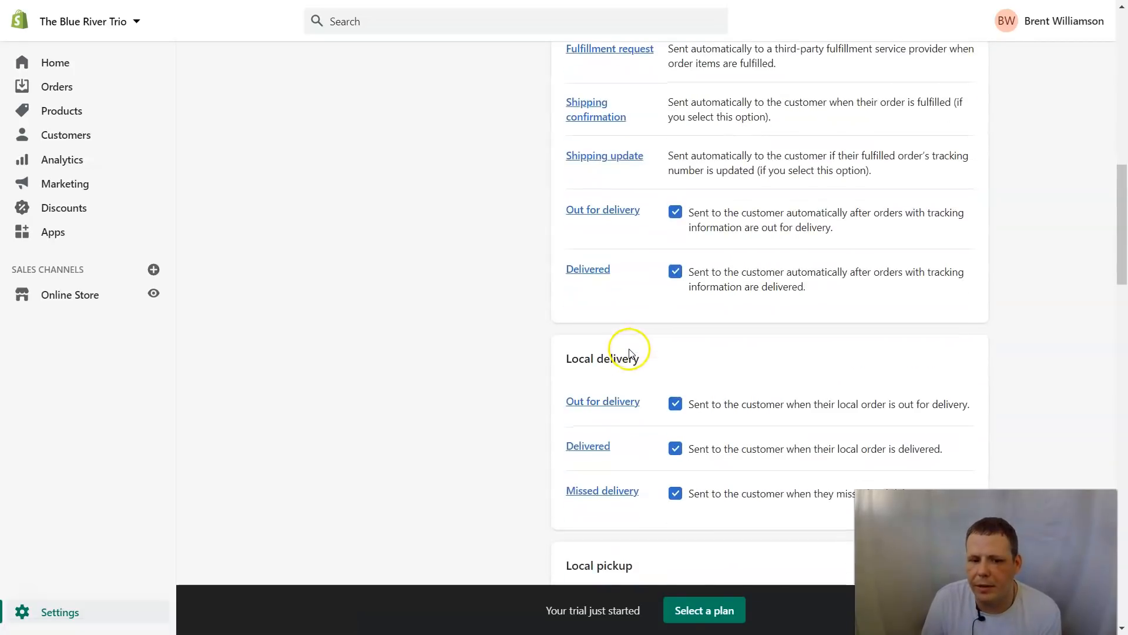
scroll(629, 348, up, 4)
scroll(625, 302, down, 5)
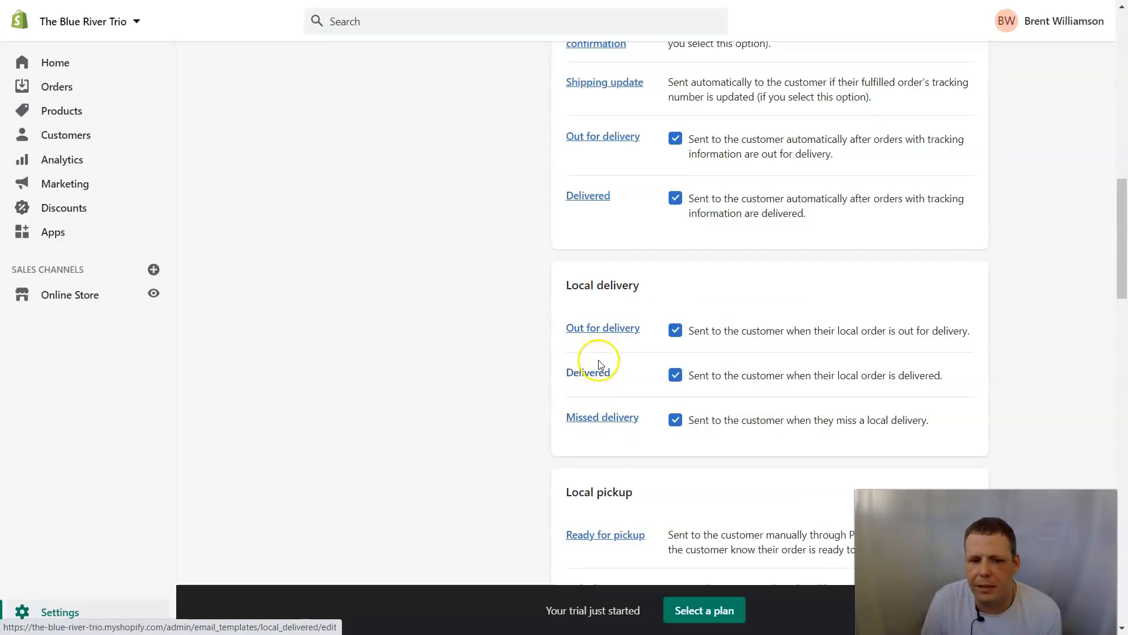
scroll(625, 340, down, 5)
scroll(634, 347, down, 2)
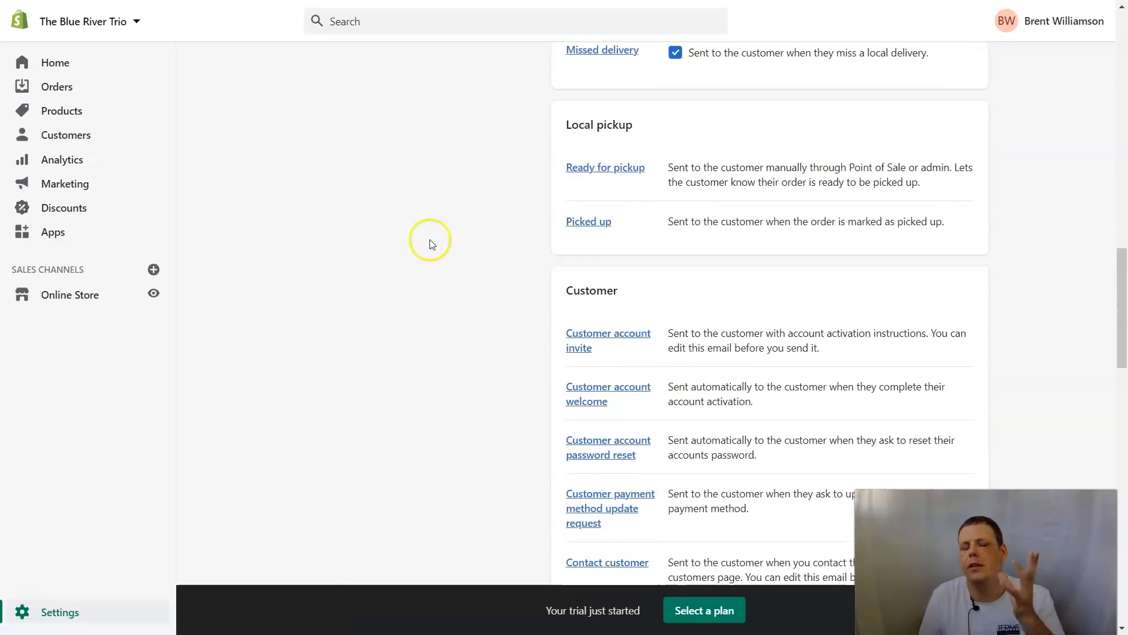
scroll(770, 235, up, 15)
scroll(761, 238, up, 4)
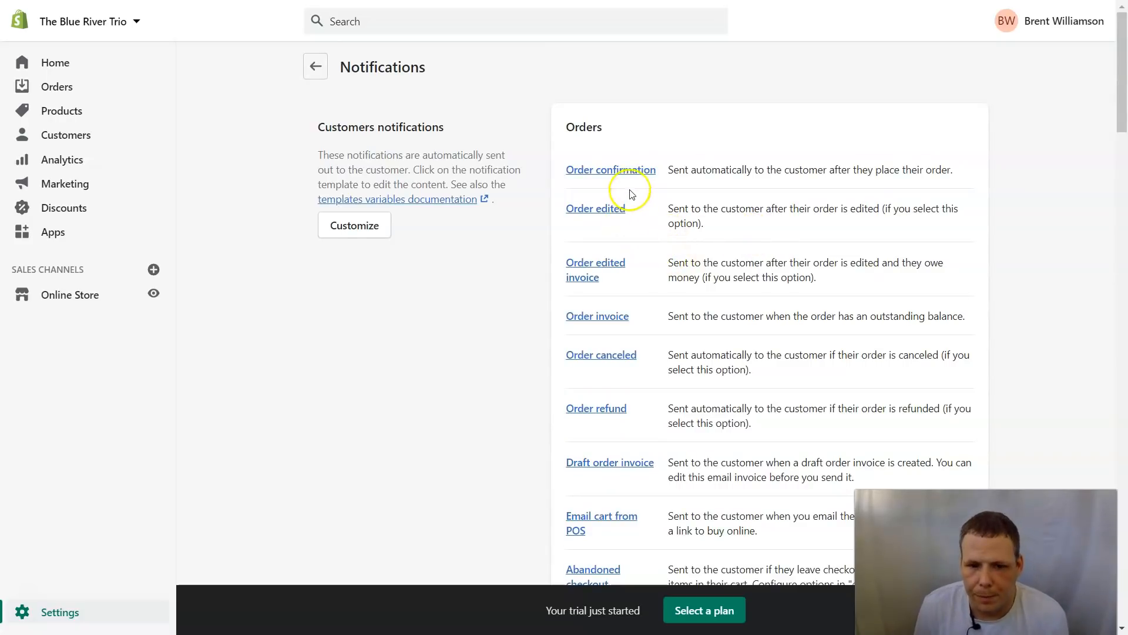
Step: Open the Order confirmation template and read through its Email body (HTML) code
click(637, 169)
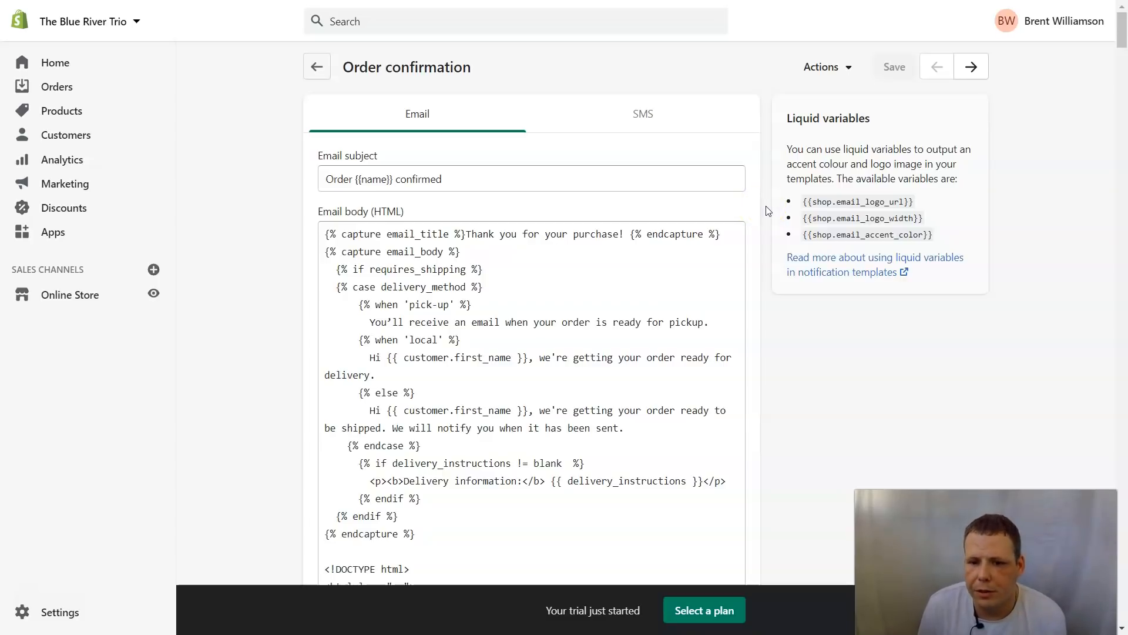
click(707, 253)
scroll(705, 257, down, 5)
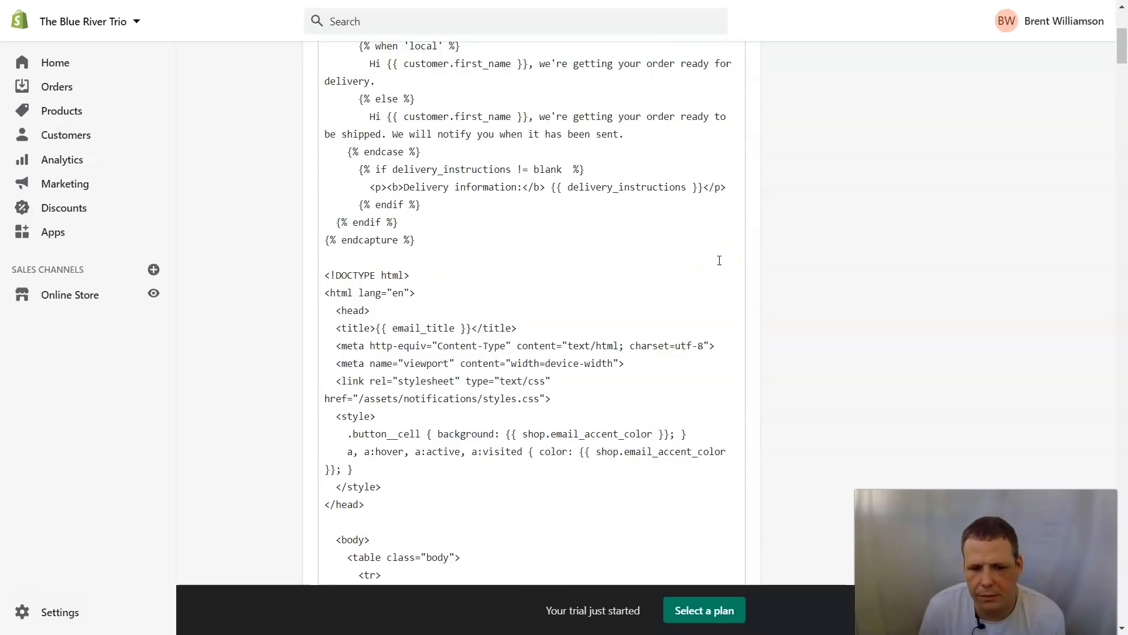
scroll(743, 323, down, 20)
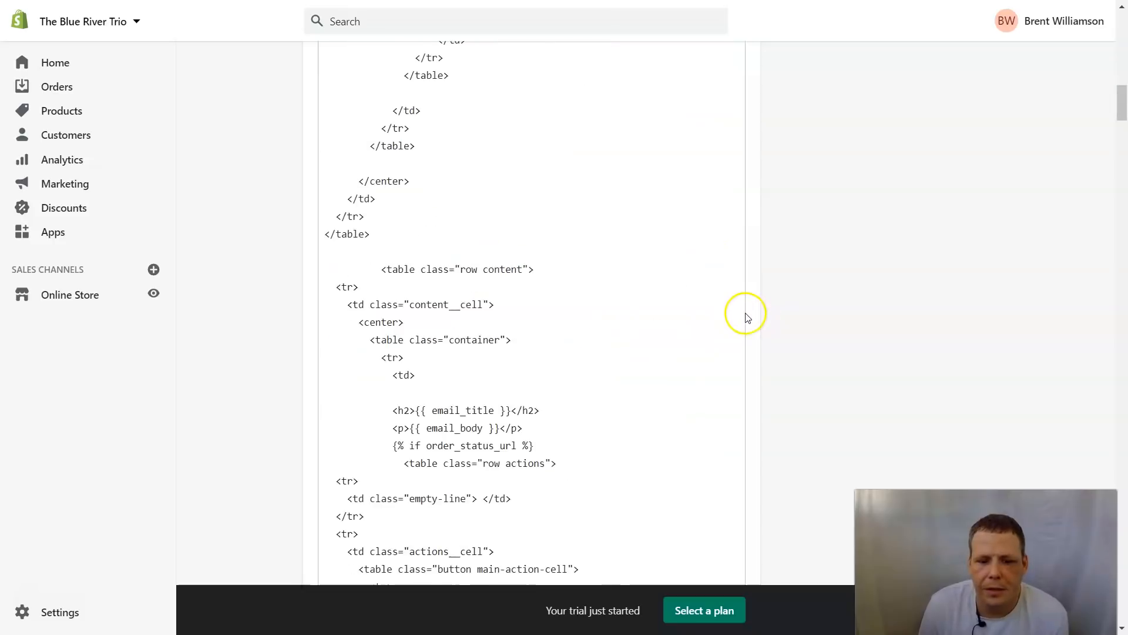
scroll(742, 323, down, 15)
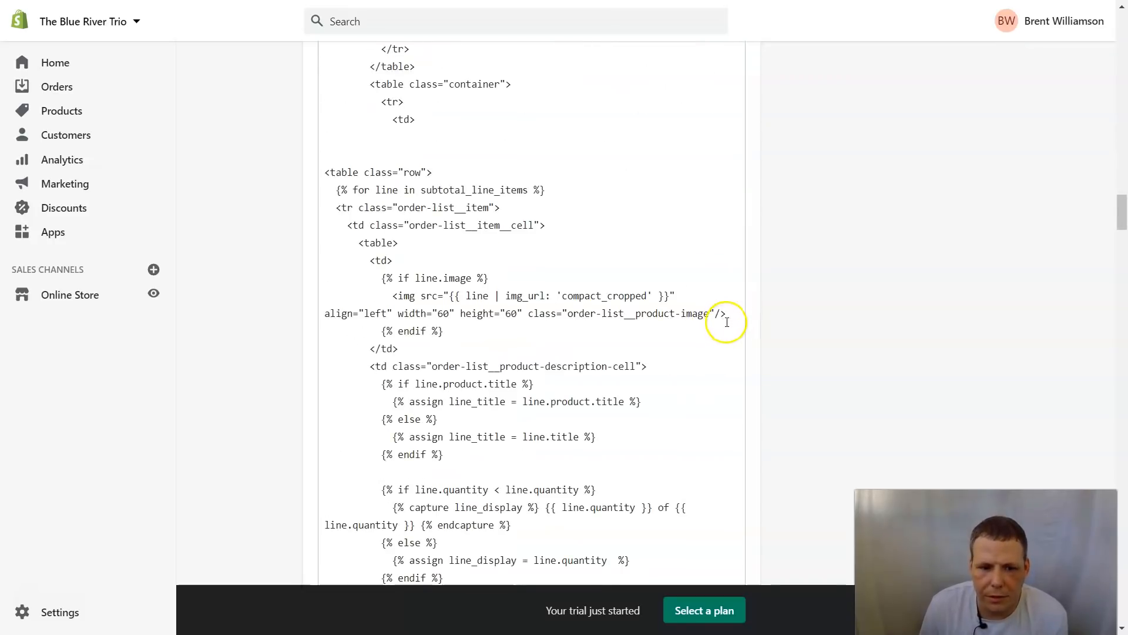
scroll(740, 271, down, 5)
scroll(745, 247, up, 15)
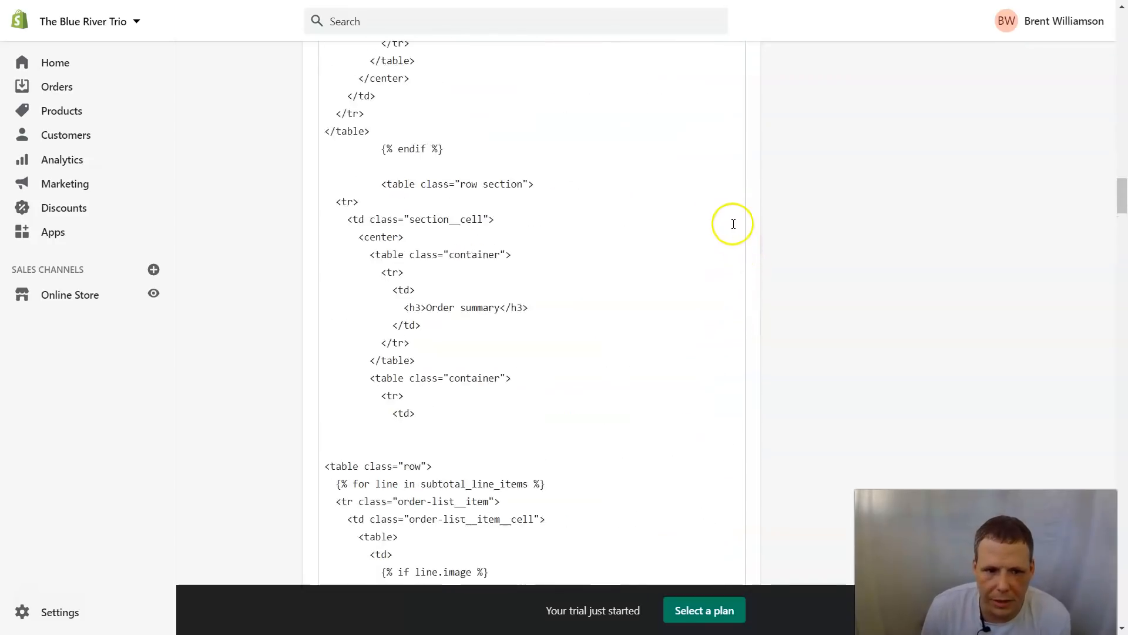
scroll(723, 214, up, 20)
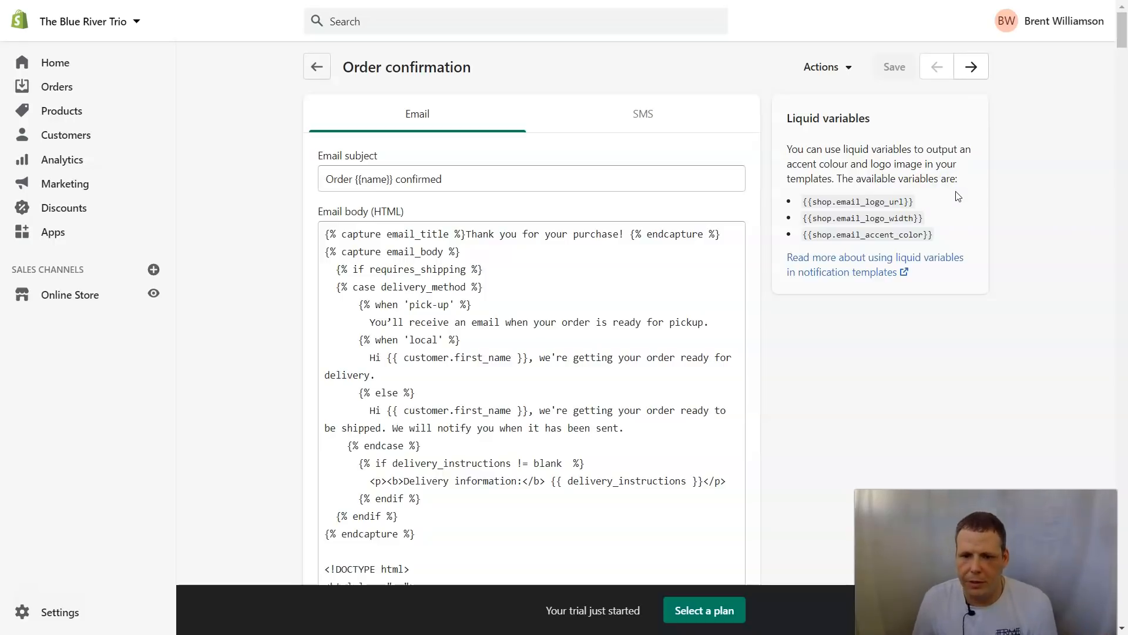
click(852, 269)
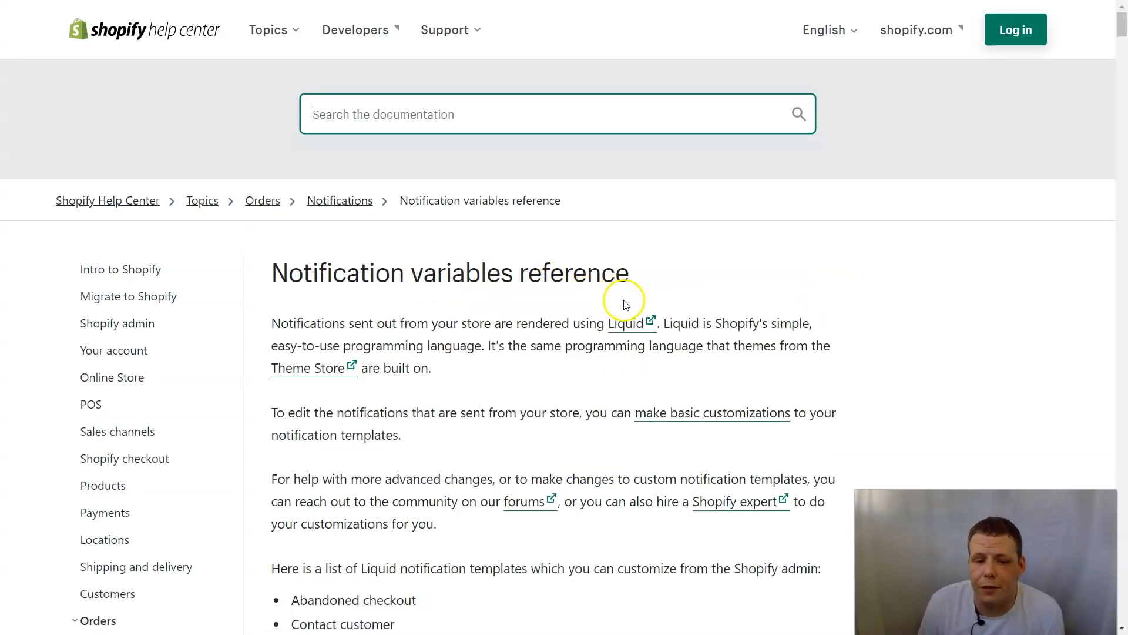
scroll(633, 318, down, 3)
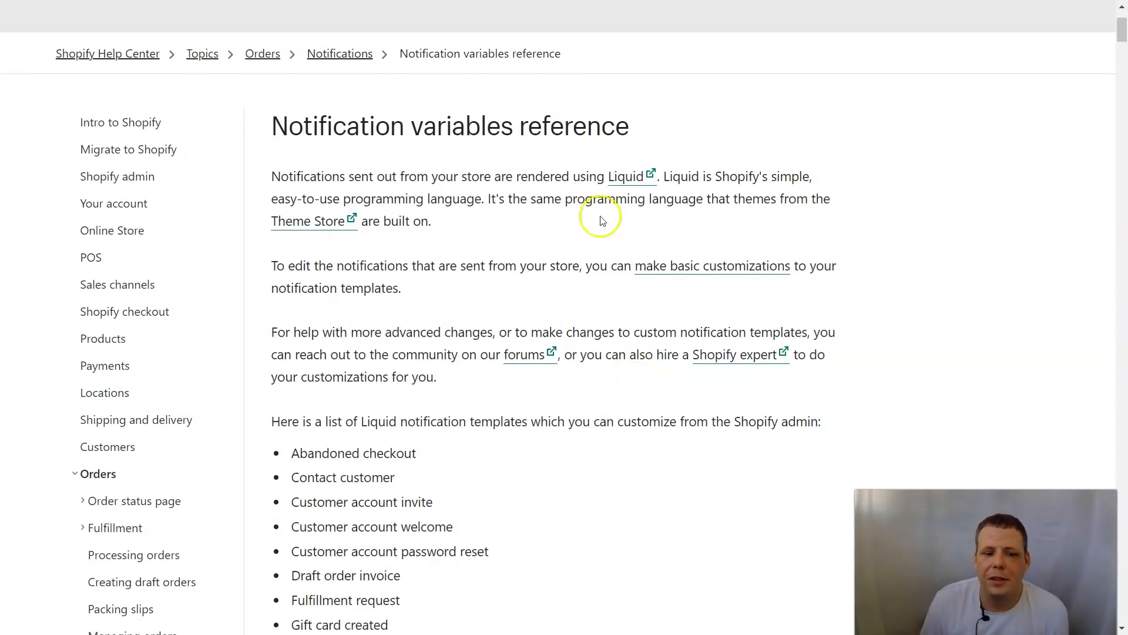
scroll(587, 338, down, 1)
scroll(453, 340, down, 1)
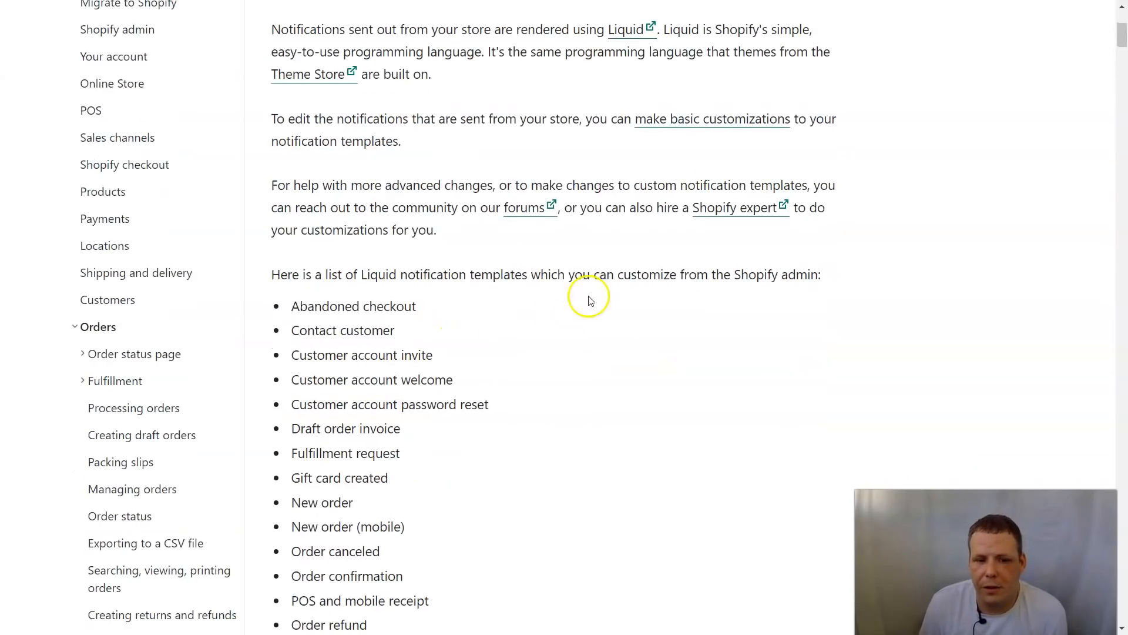
scroll(744, 277, down, 10)
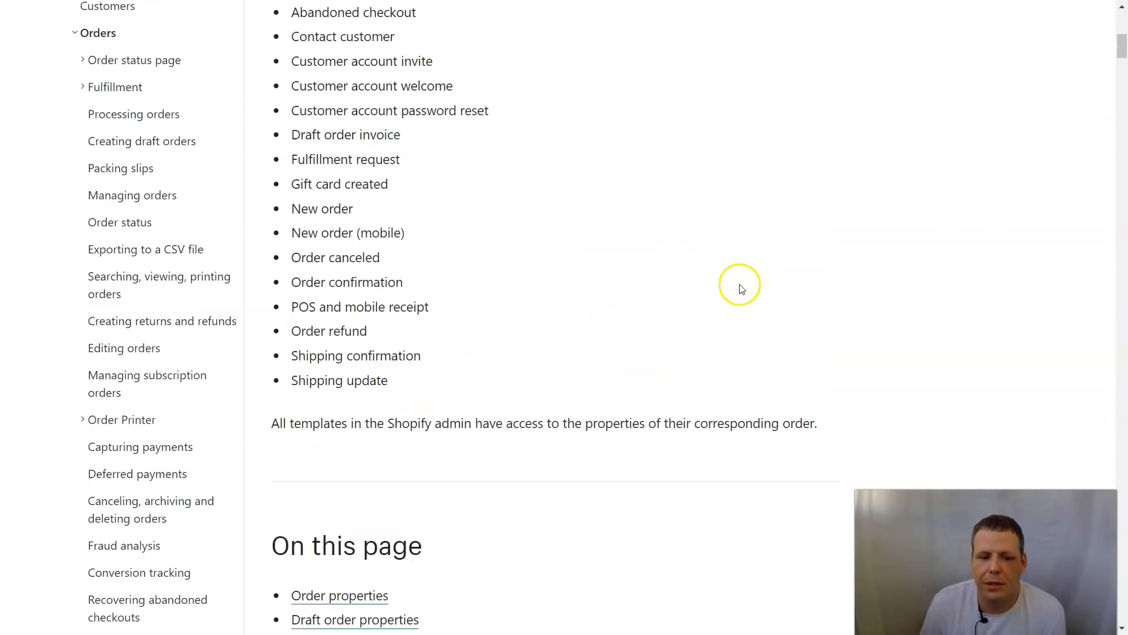
scroll(474, 349, down, 10)
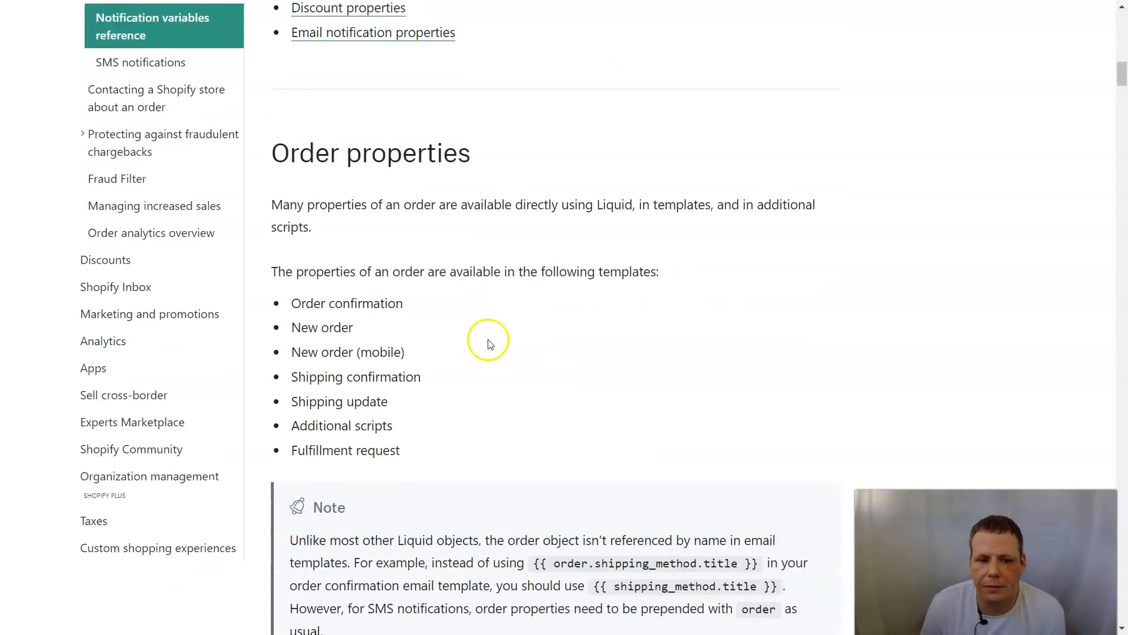
scroll(547, 252, up, 1)
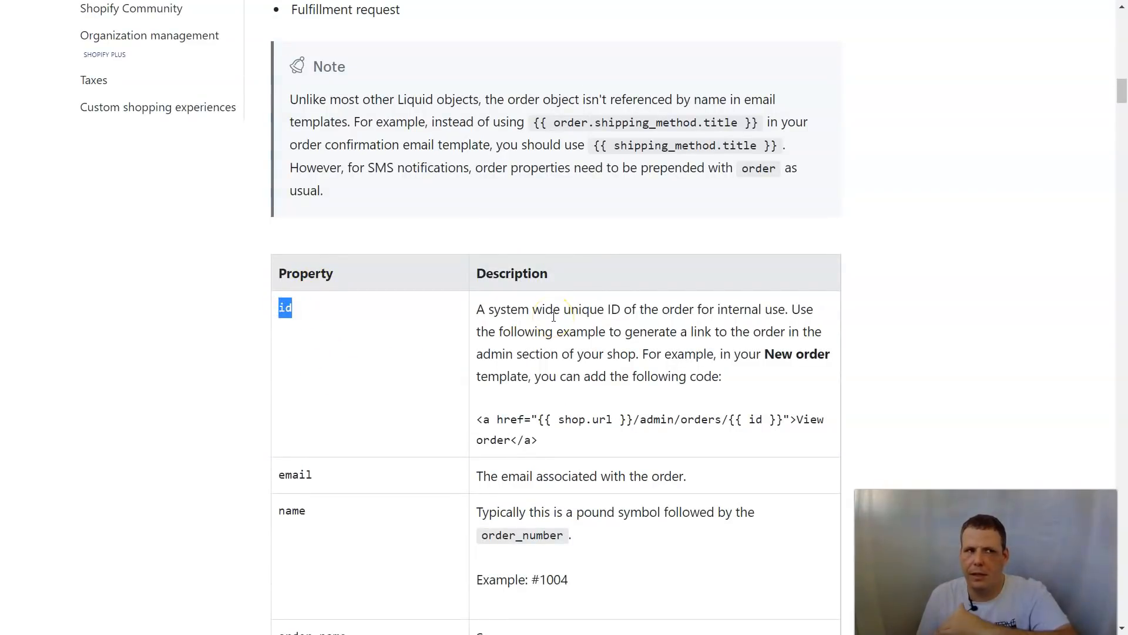
click(435, 306)
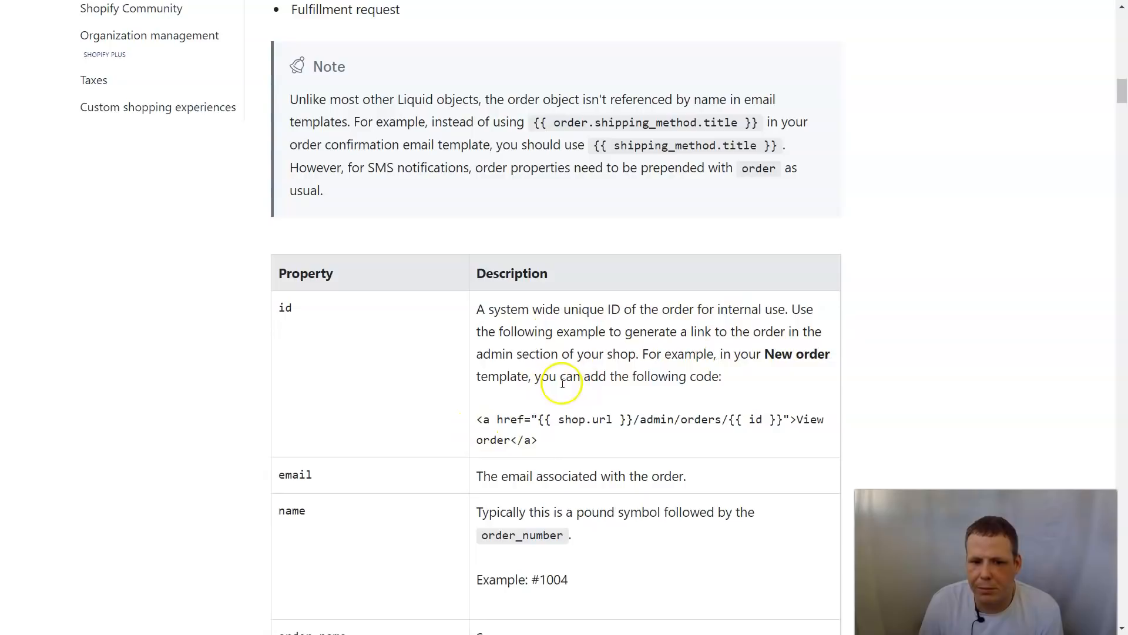
drag(498, 419, 722, 441)
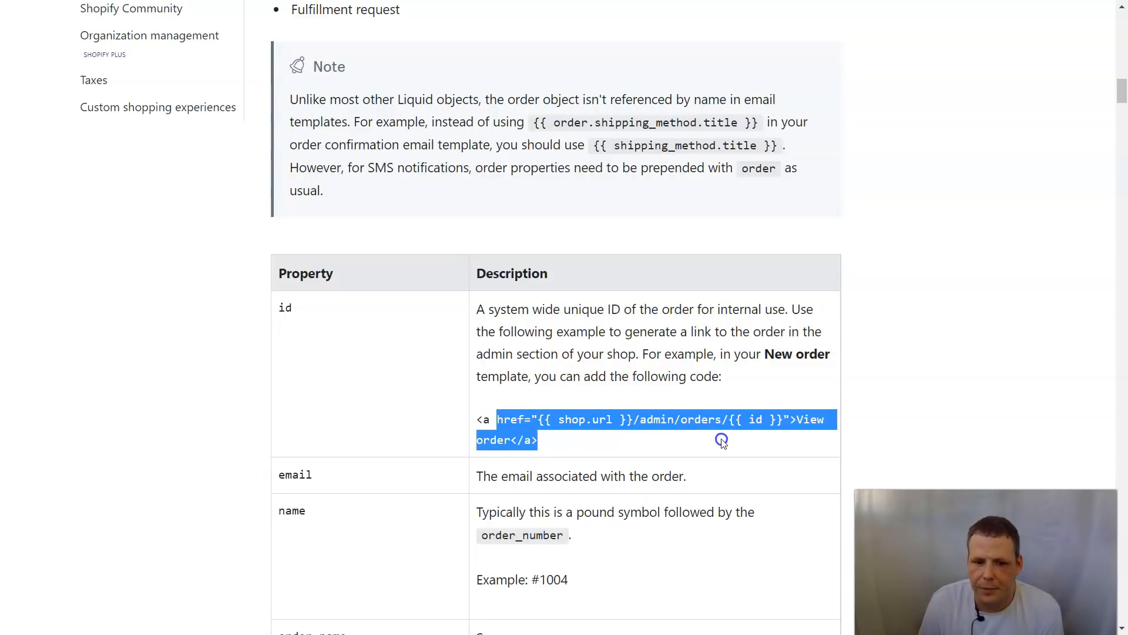
click(755, 374)
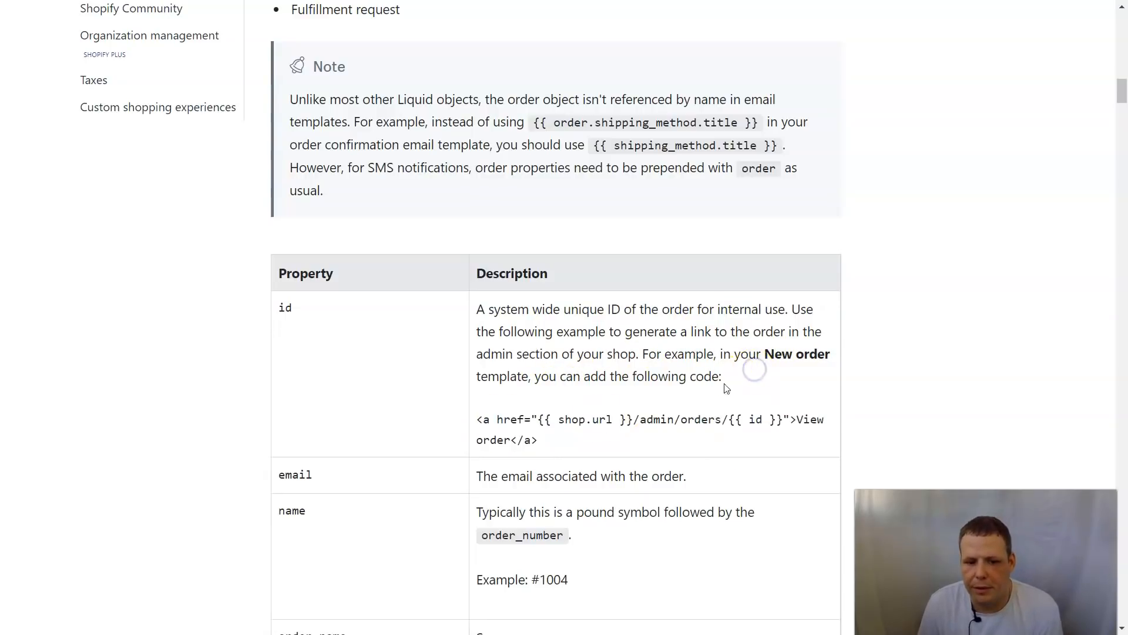
scroll(727, 385, down, 1)
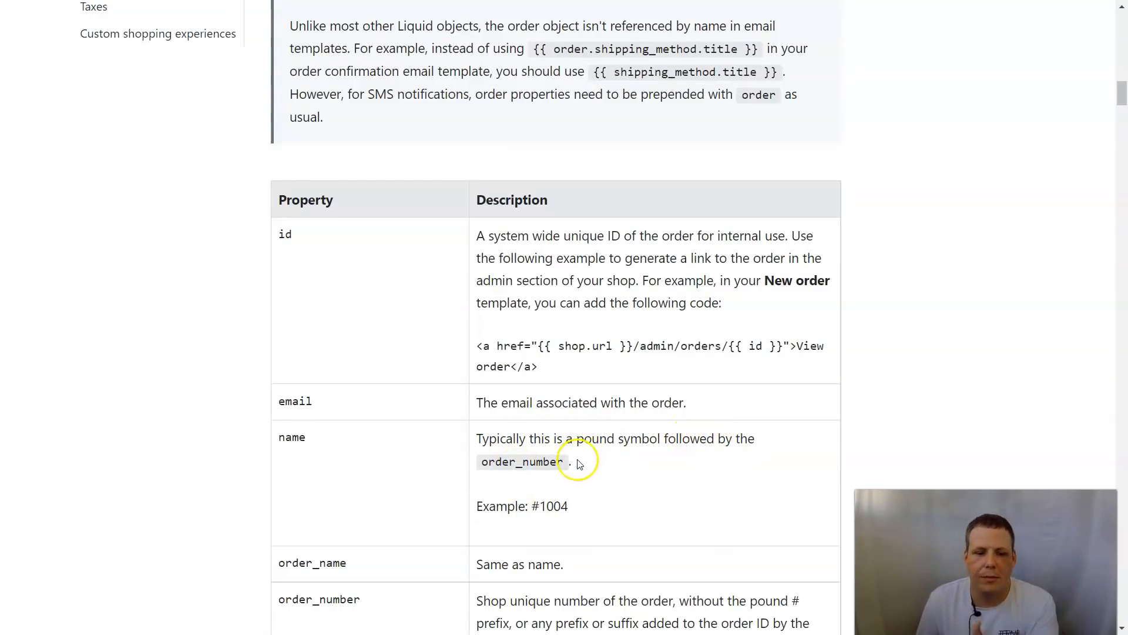
scroll(574, 461, down, 2)
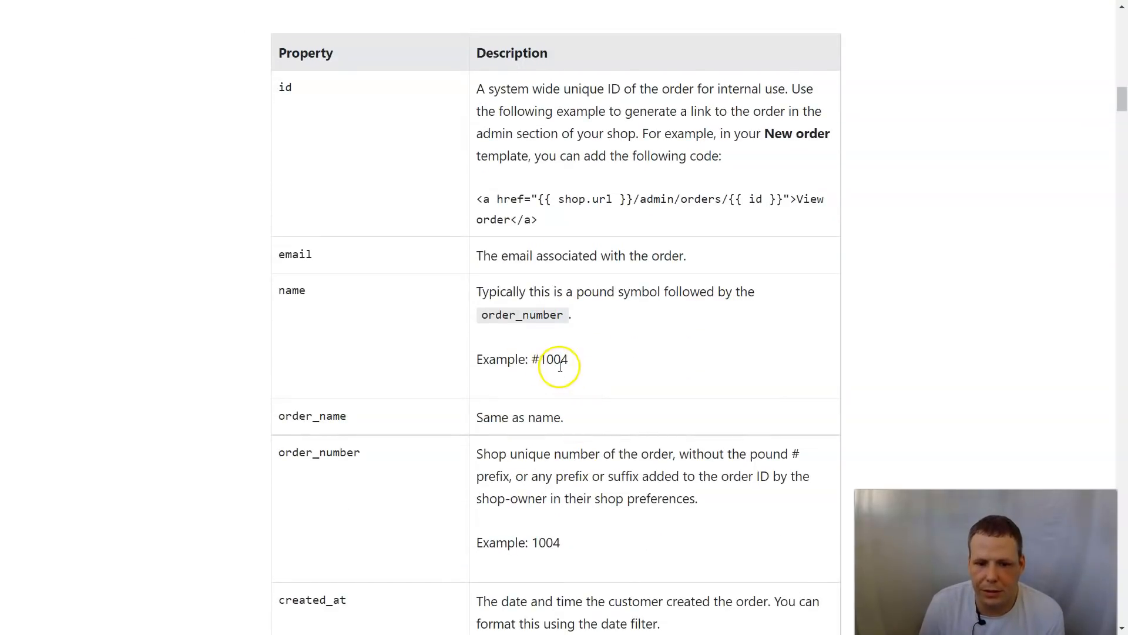
scroll(579, 385, down, 1)
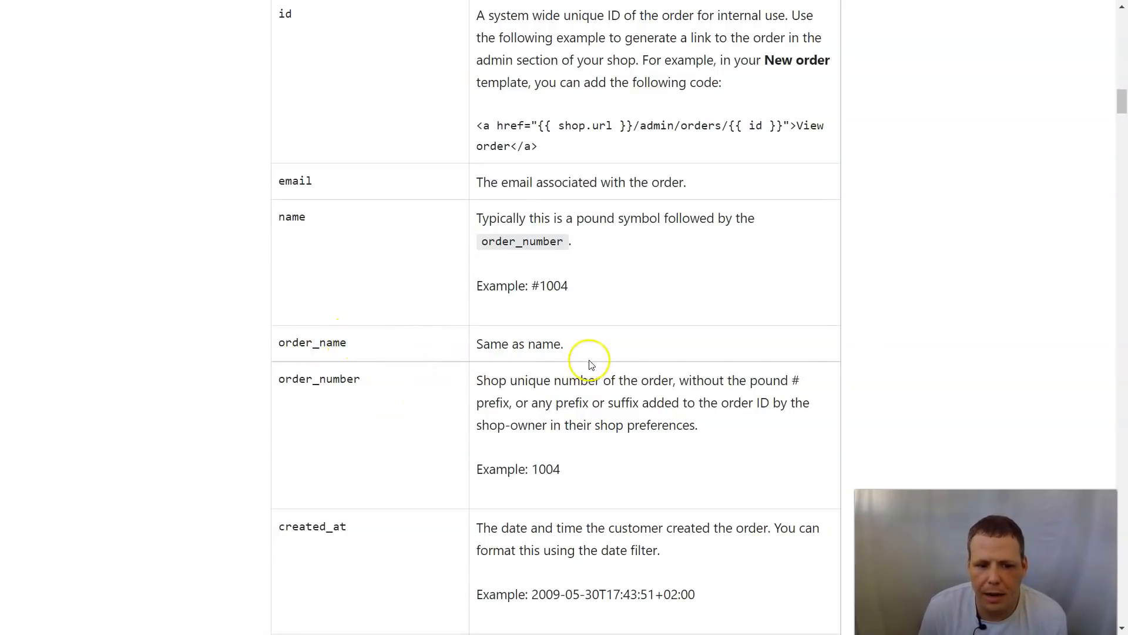
scroll(591, 364, down, 5)
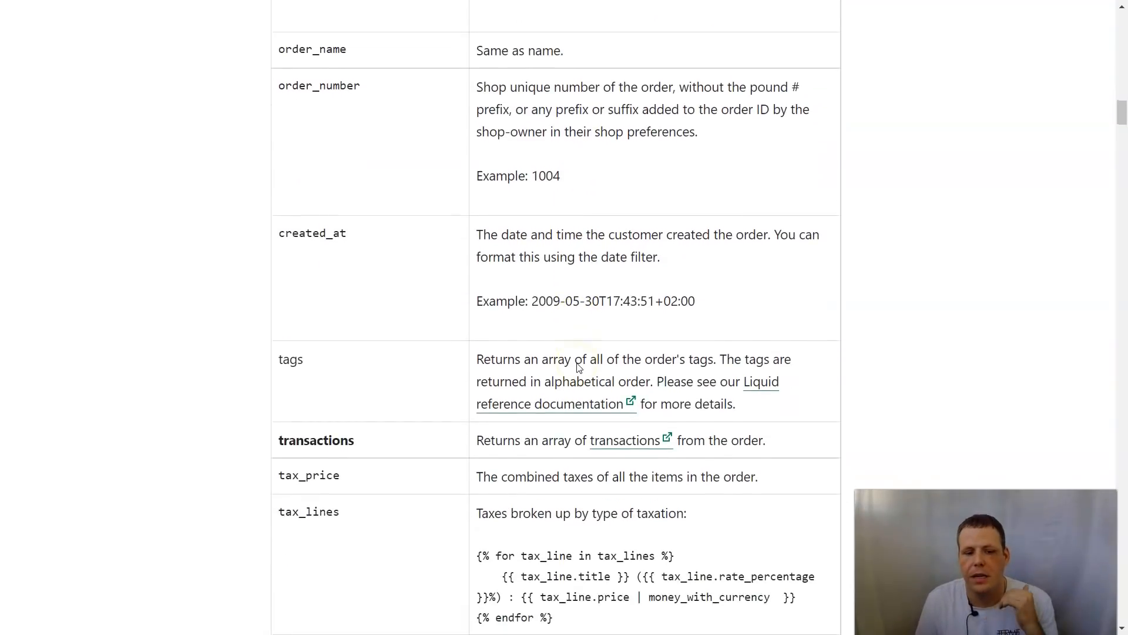
scroll(584, 403, down, 4)
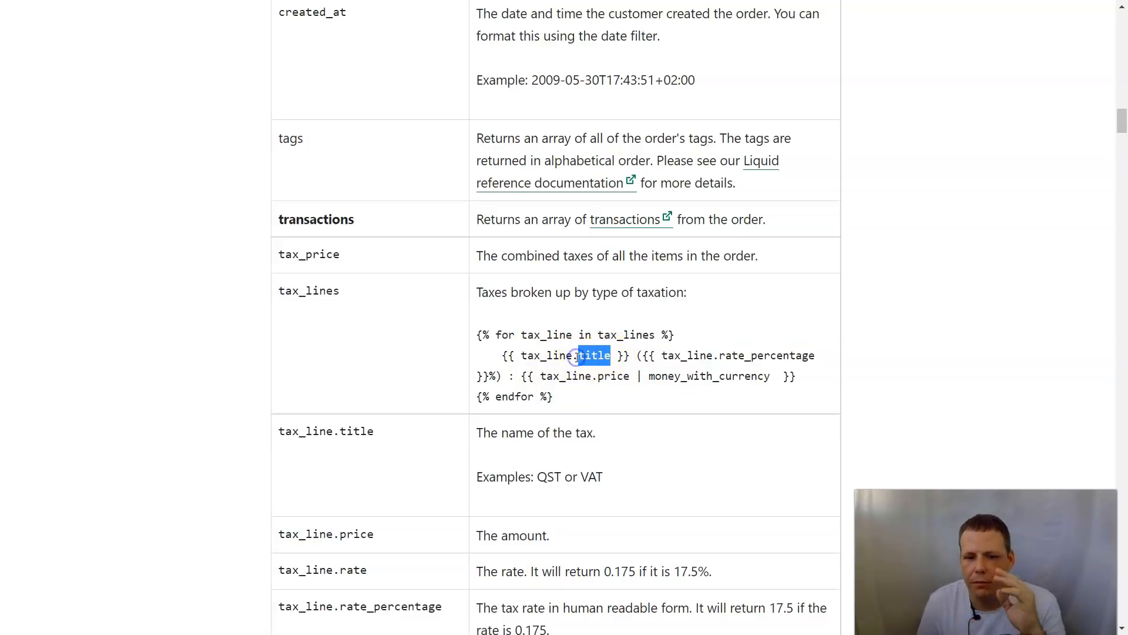
drag(720, 357, 762, 359)
click(825, 298)
scroll(775, 297, up, 6)
scroll(775, 297, up, 13)
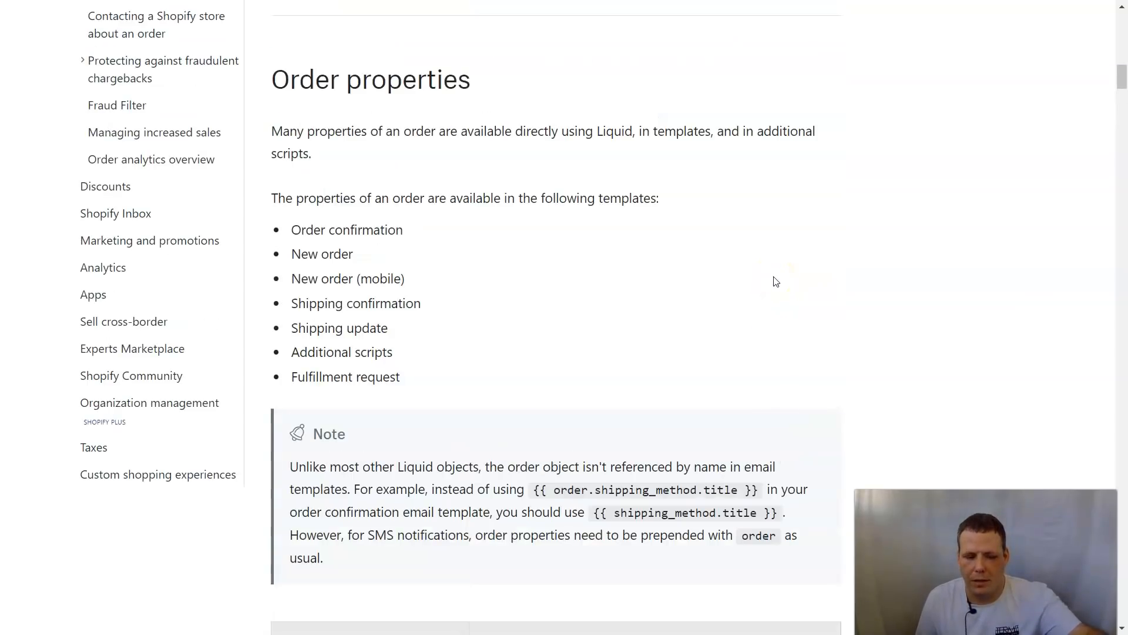
key(ctrl+shift+Tab)
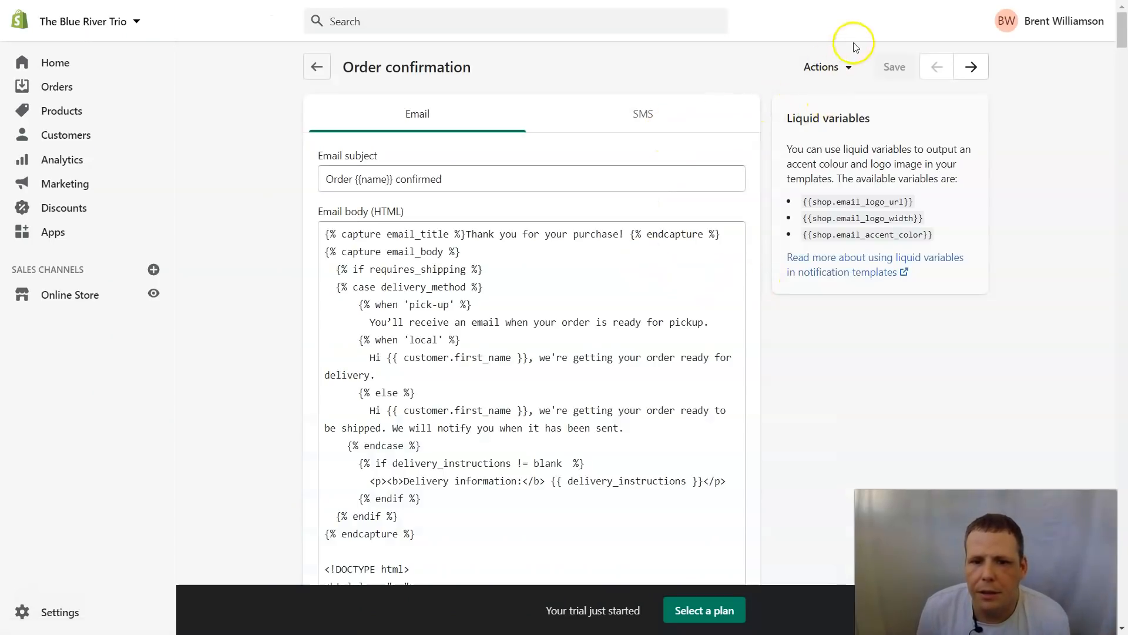
Step: Check the SMS version, then replace 'name' in the email subject braces with a first name
click(847, 68)
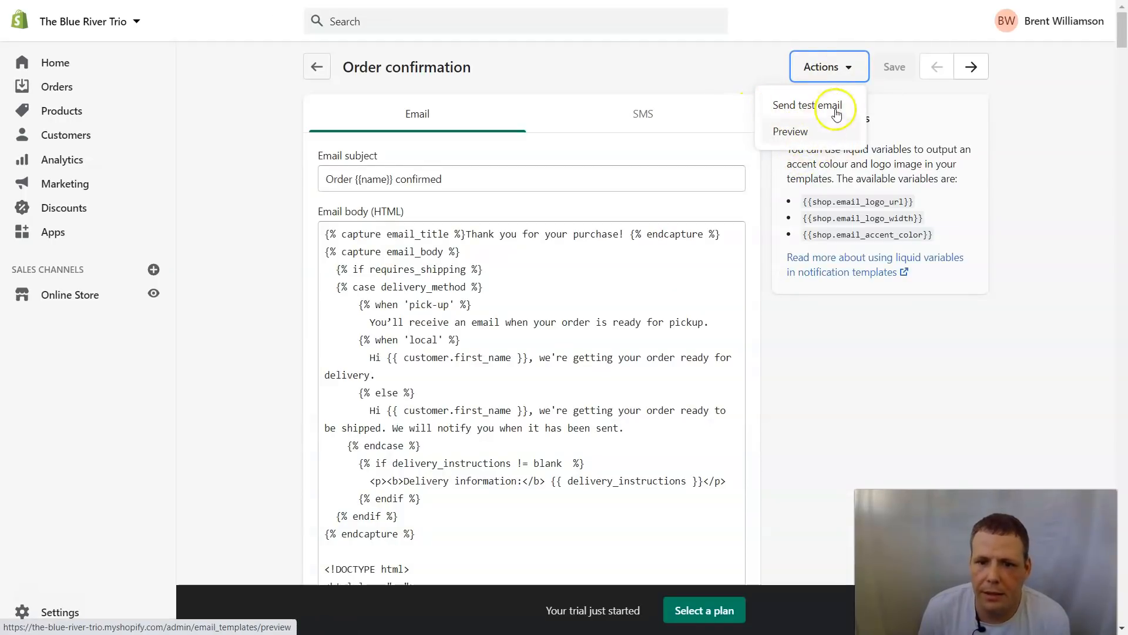
click(656, 132)
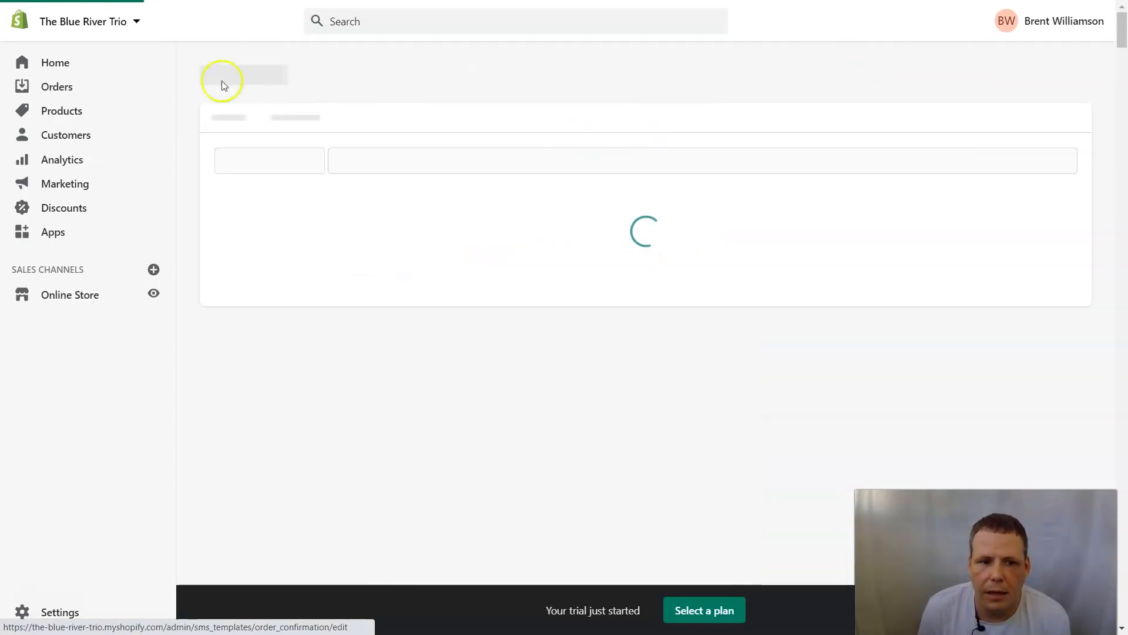
click(397, 121)
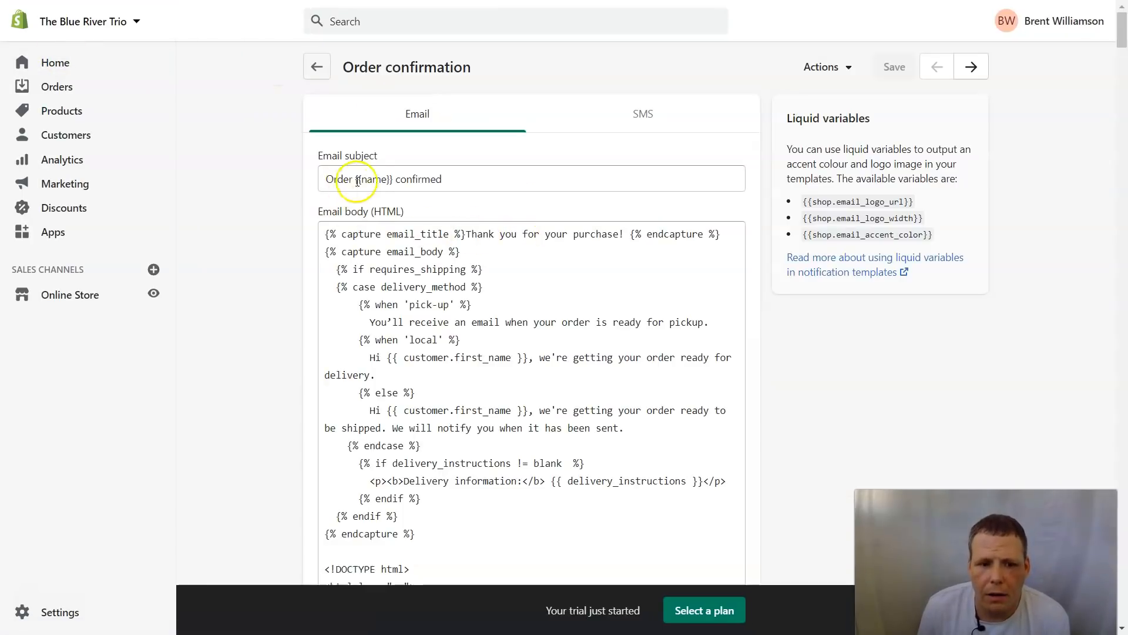
click(387, 178)
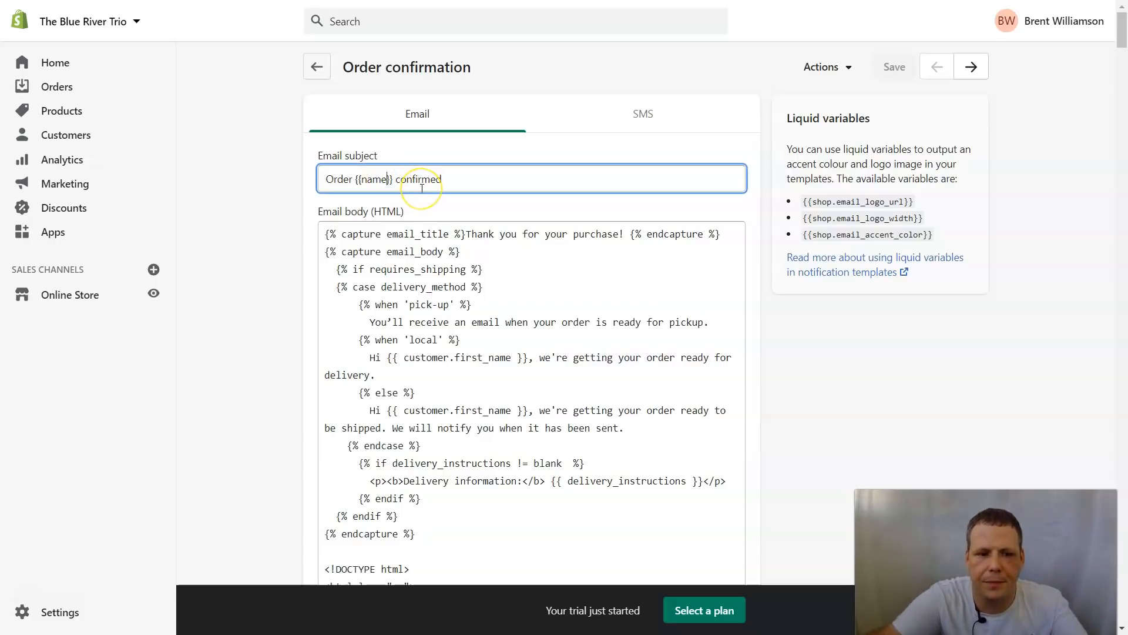
key(BackSpace)
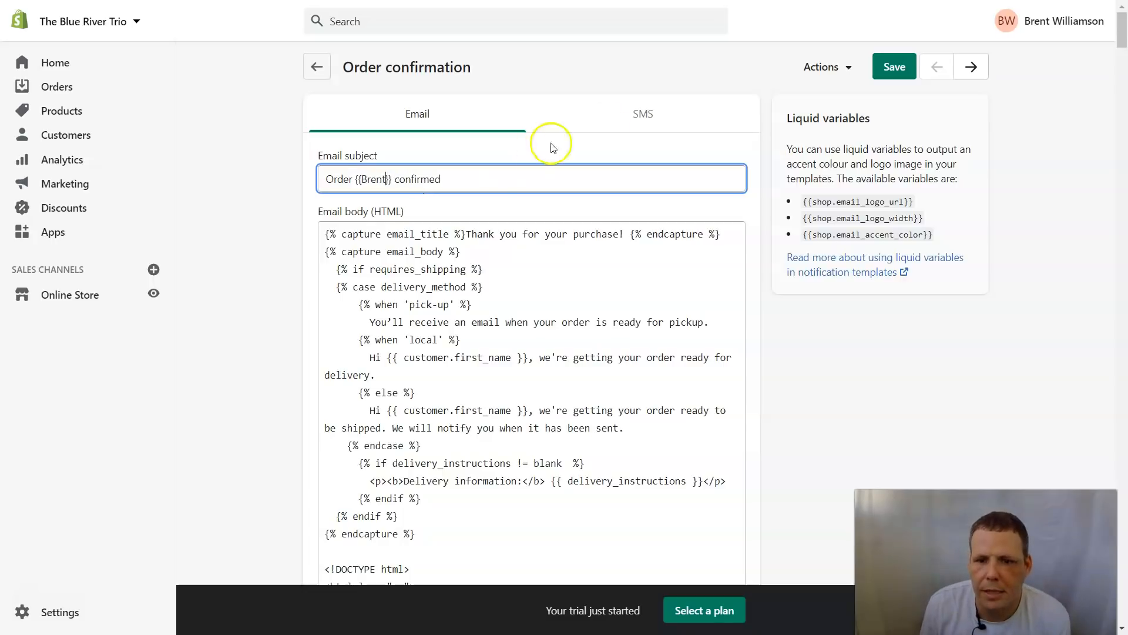
click(835, 68)
Step: Preview the email, close it, and scroll through the restored HTML body code
click(813, 126)
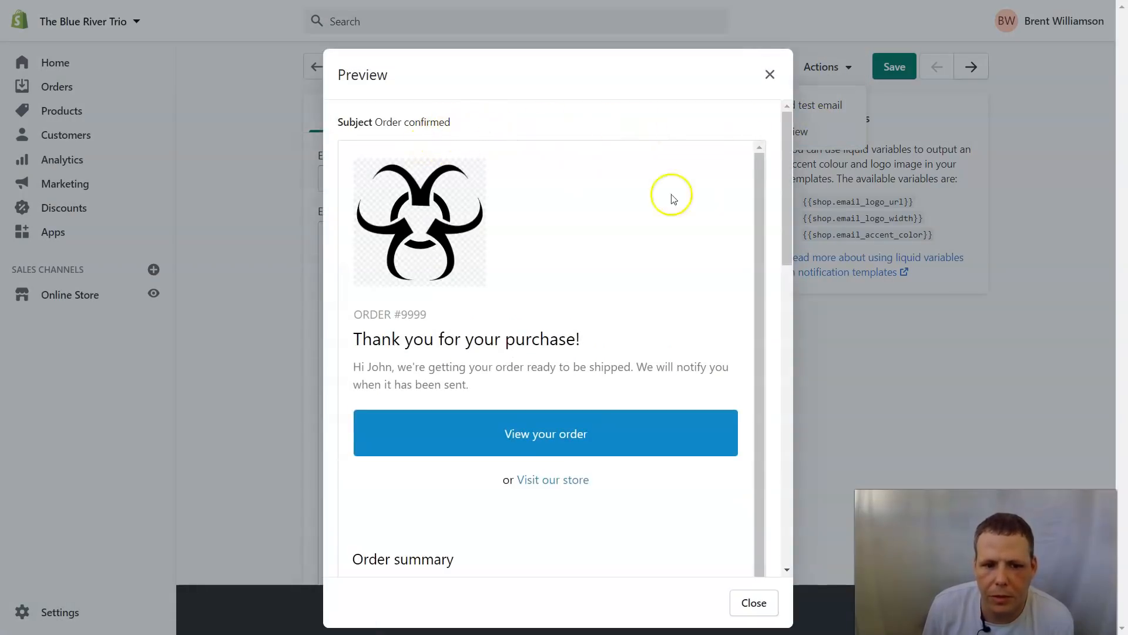
scroll(703, 217, down, 1)
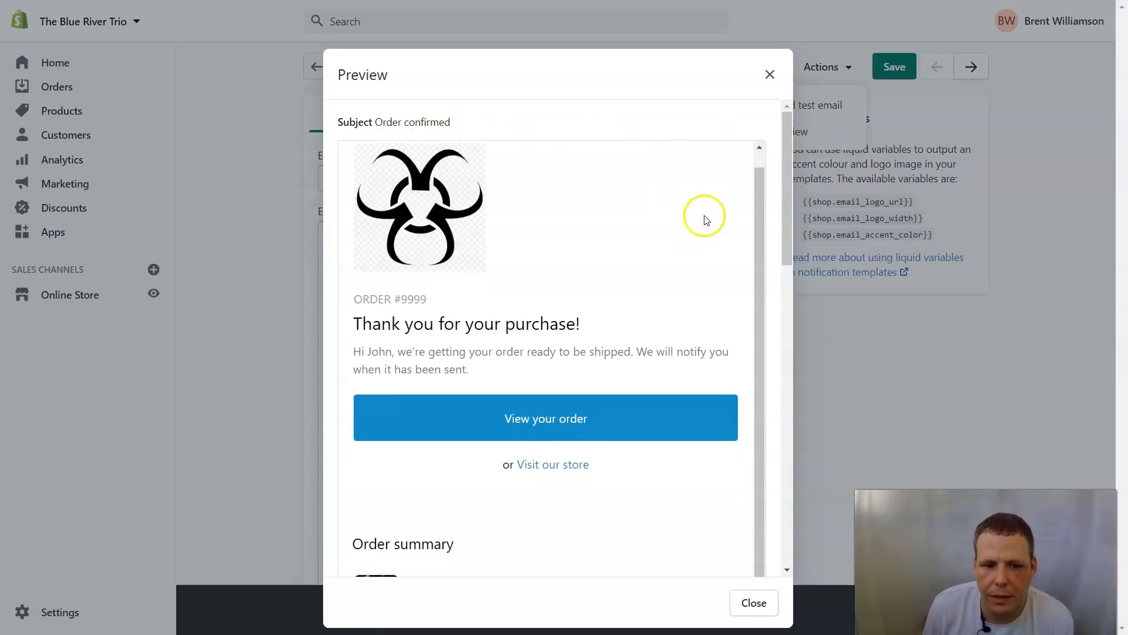
click(770, 73)
scroll(470, 223, down, 2)
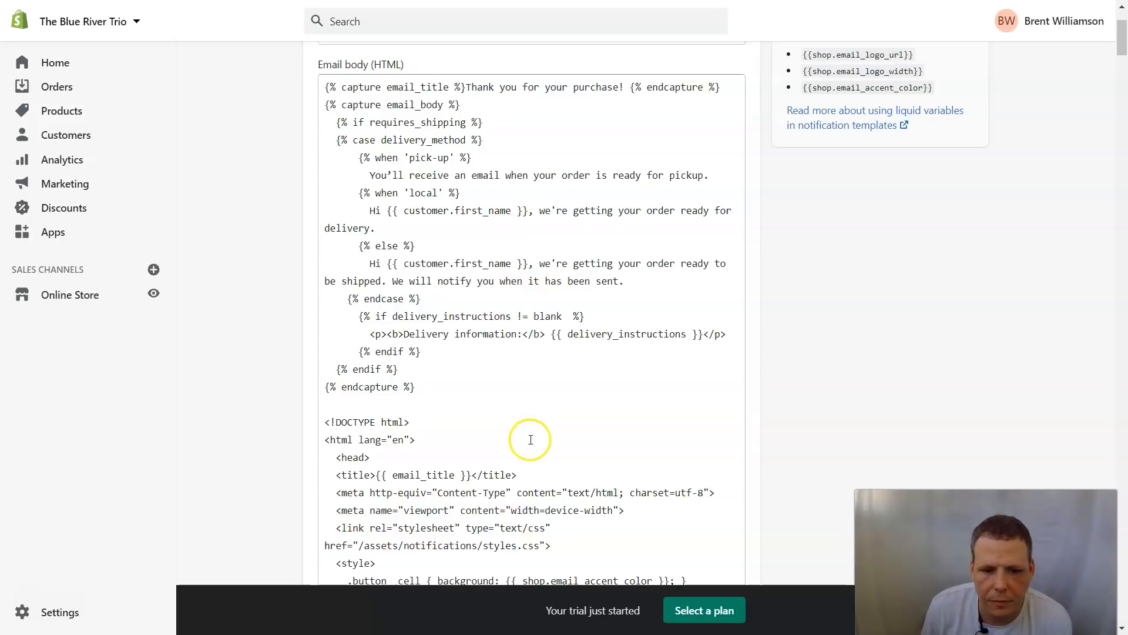
scroll(531, 439, down, 2)
scroll(533, 446, down, 2)
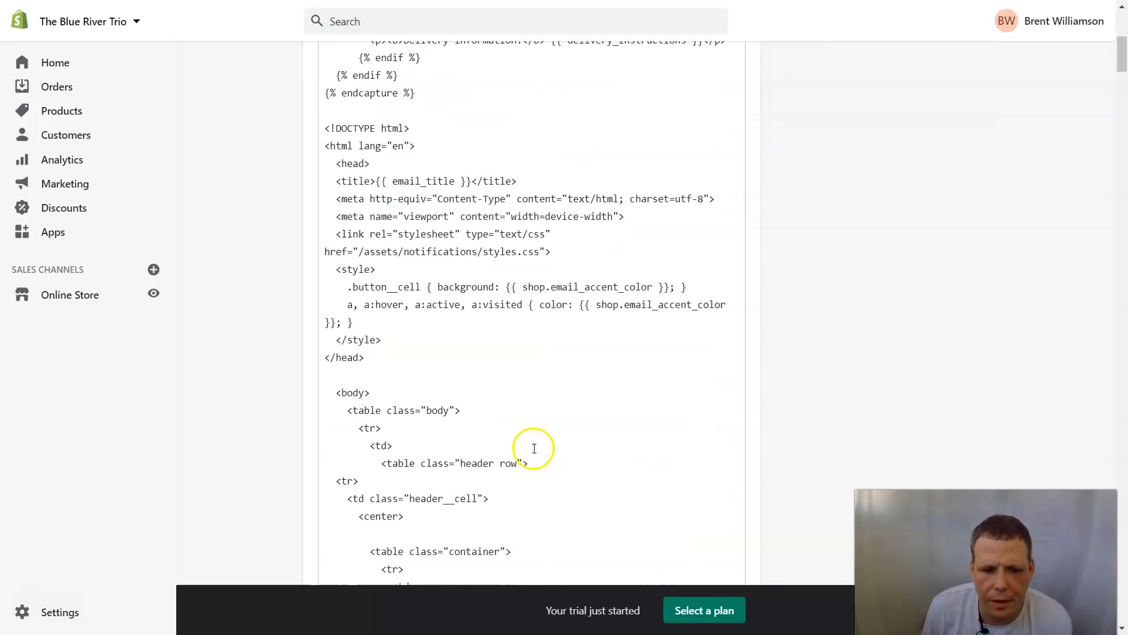
scroll(526, 448, up, 6)
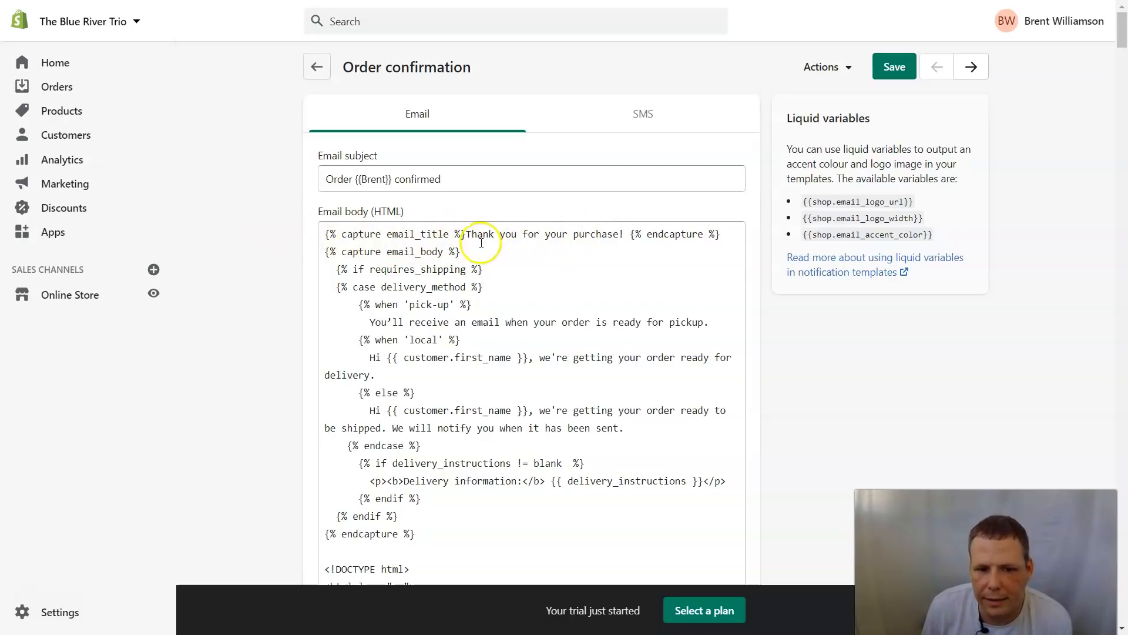
Step: Preview the email again, checking the 'Order confirmed' subject, then close the preview
click(852, 66)
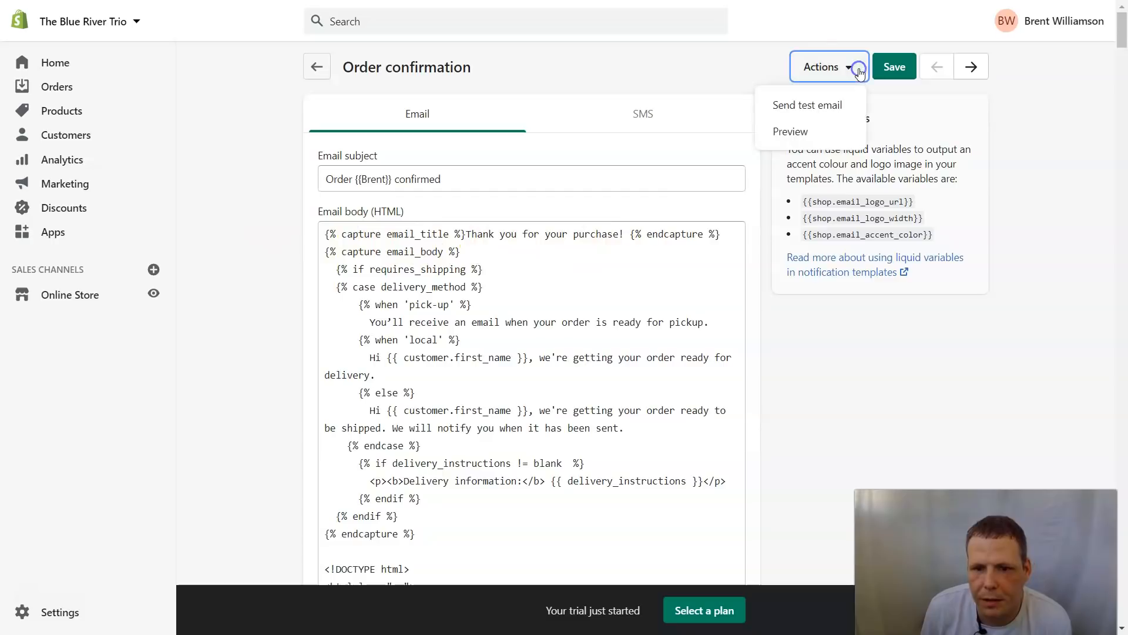
click(807, 137)
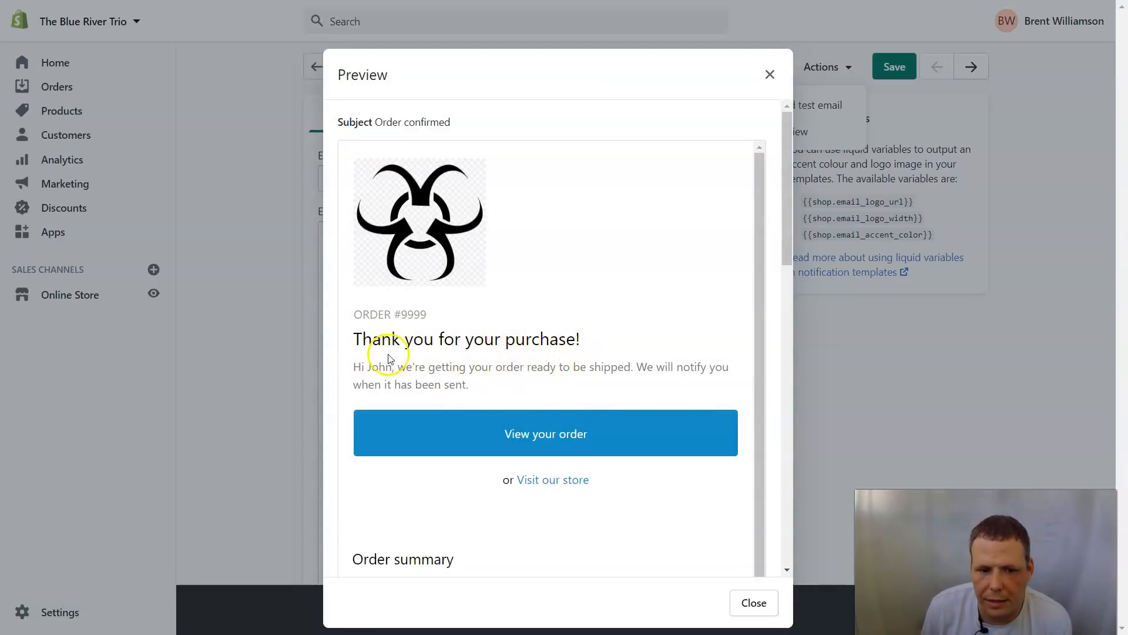
drag(363, 345, 563, 341)
click(631, 342)
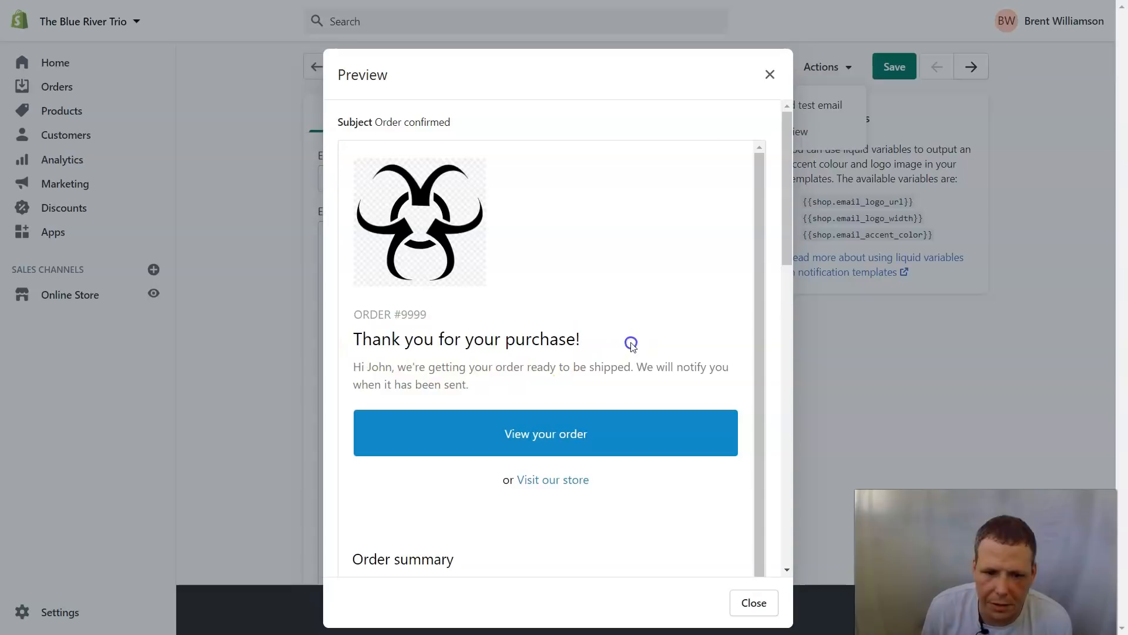
click(769, 74)
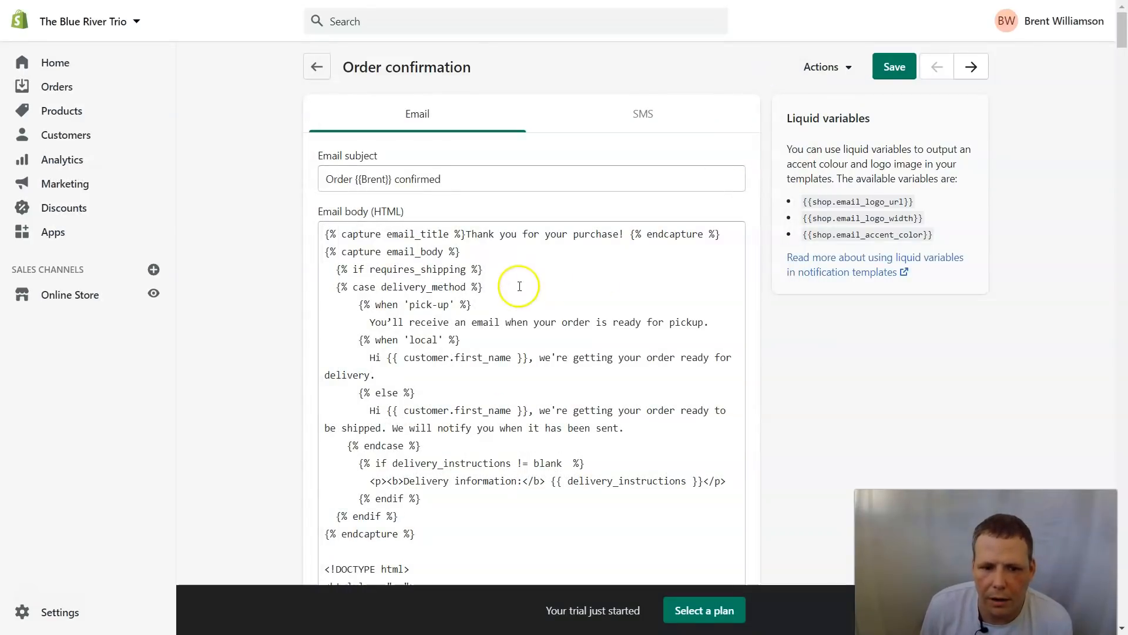
Step: Replace the 'Thank you for your purchase' title with 'Thank you for shopping for Us GUYS!!!'
drag(467, 234, 605, 241)
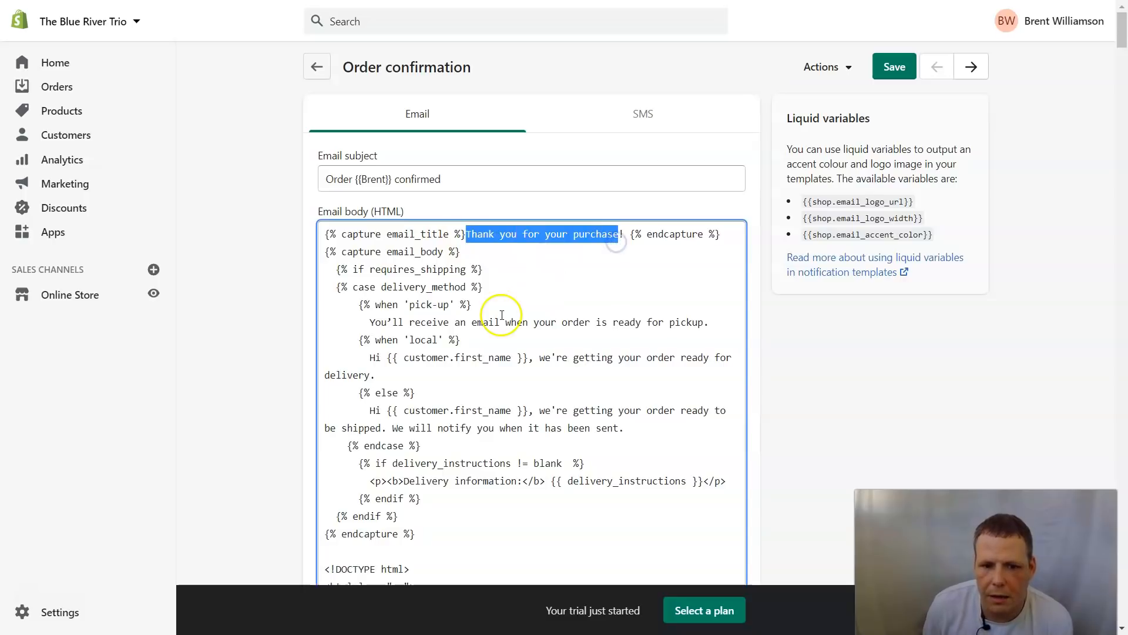
key(BackSpace)
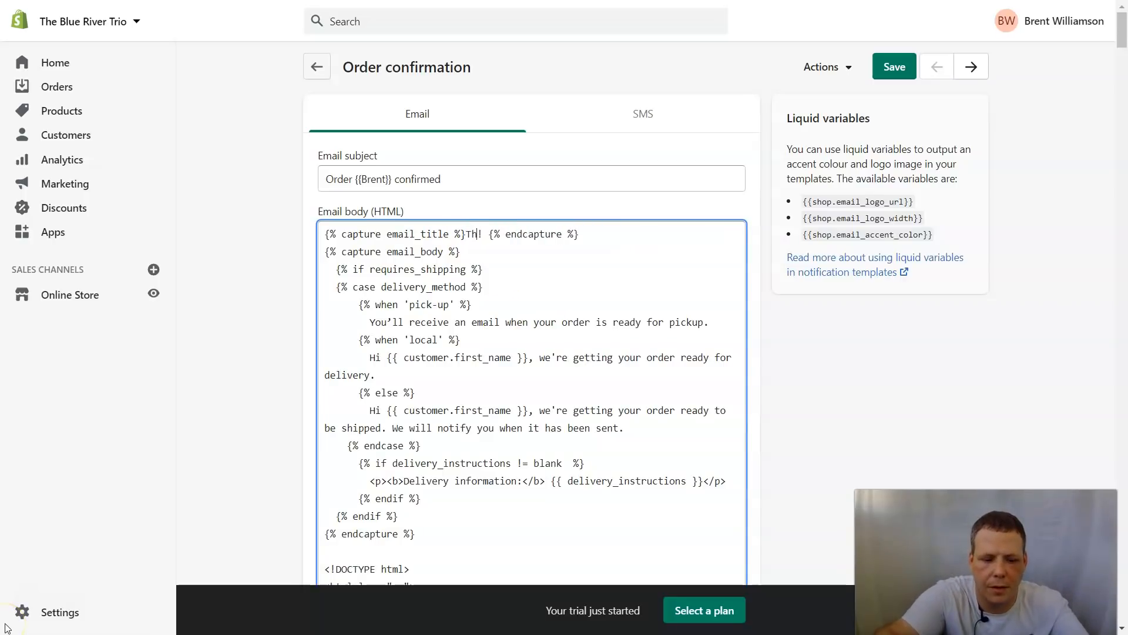
text(Thank you for sho)
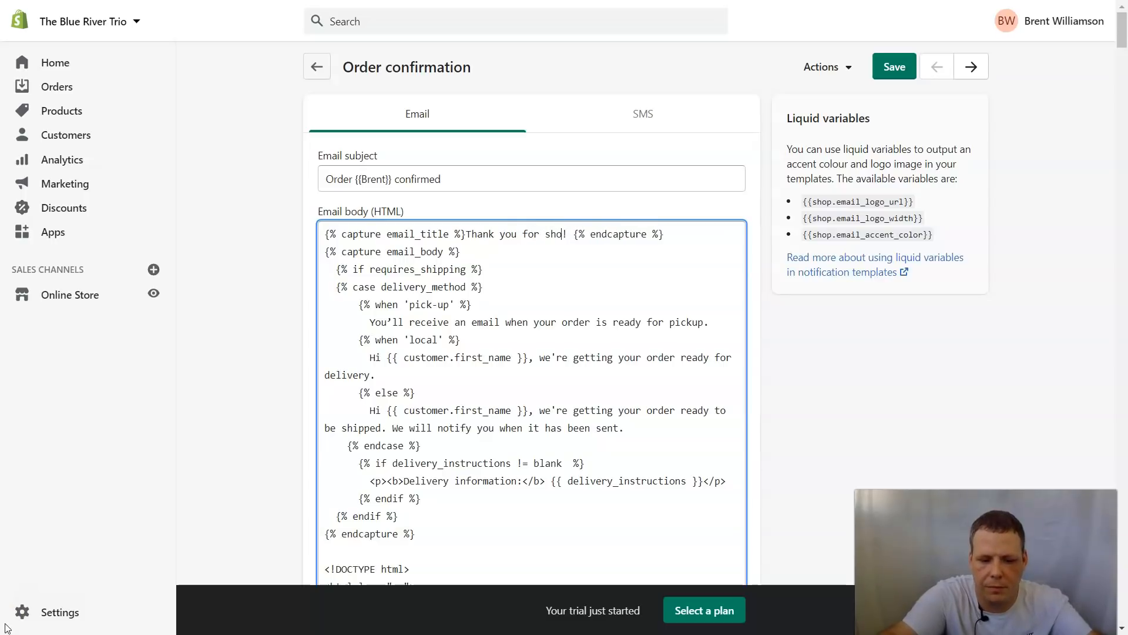
text(pping for)
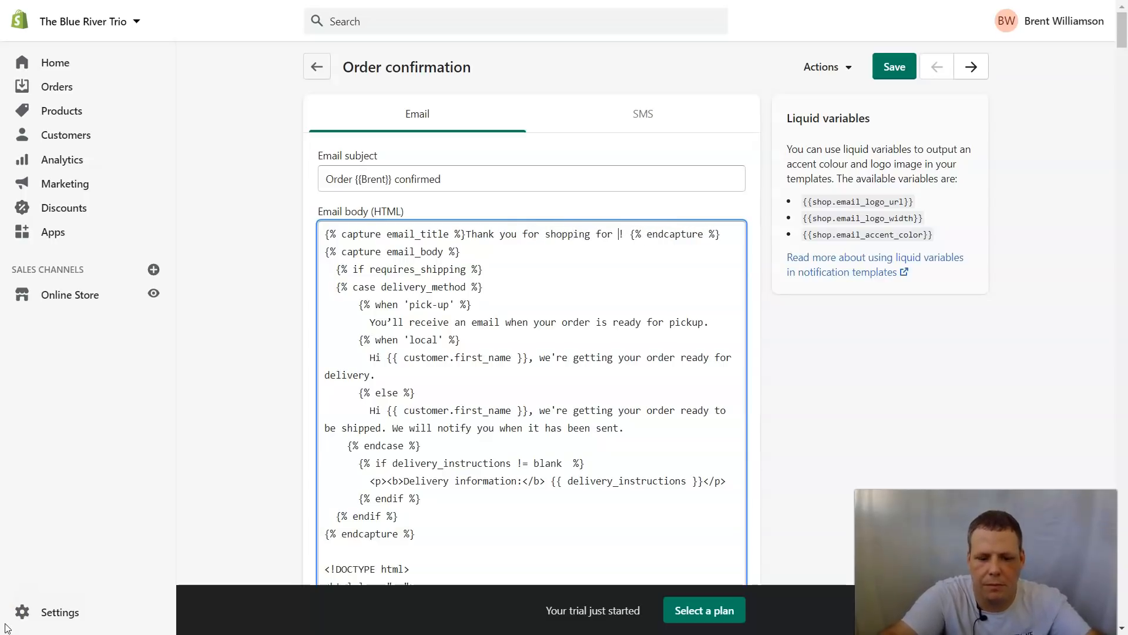
text( Us GUY)
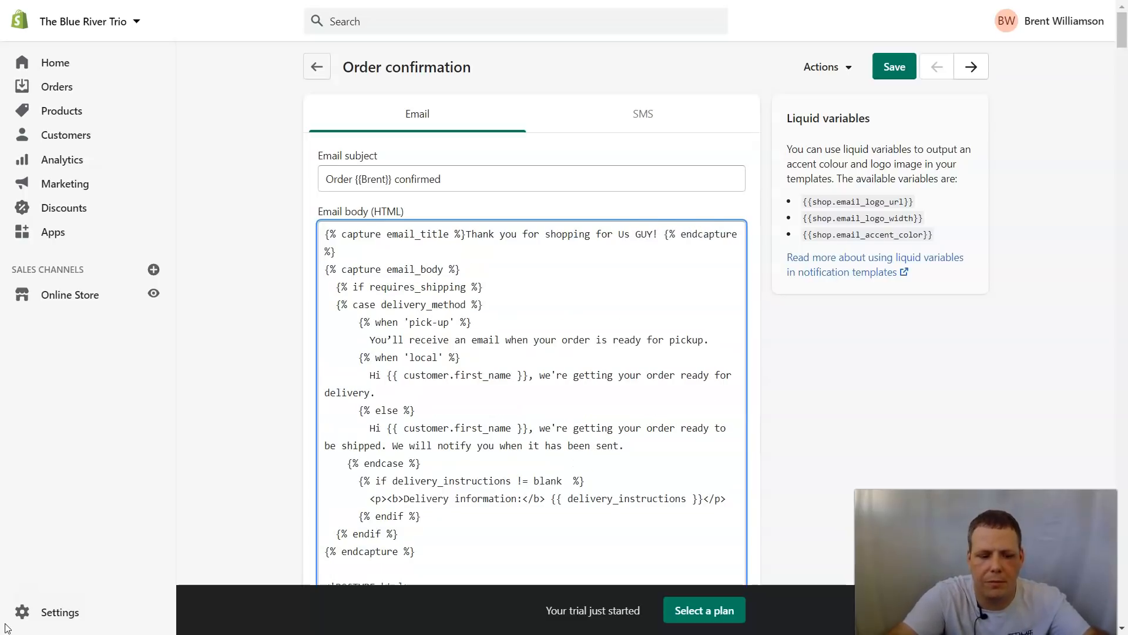
text(S!!)
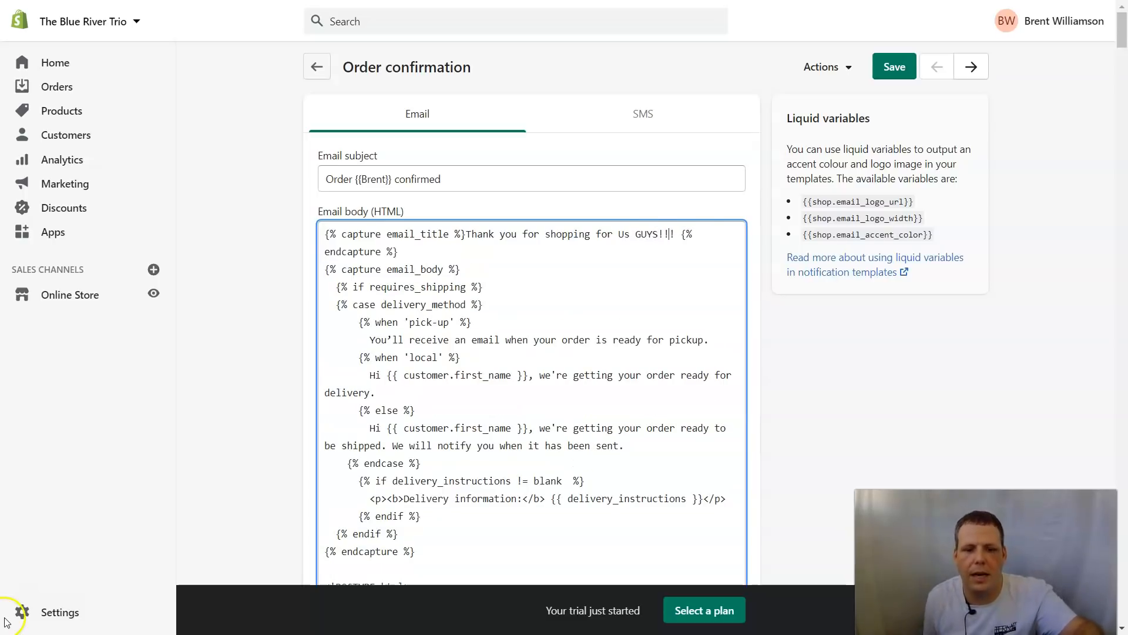
click(844, 69)
click(792, 135)
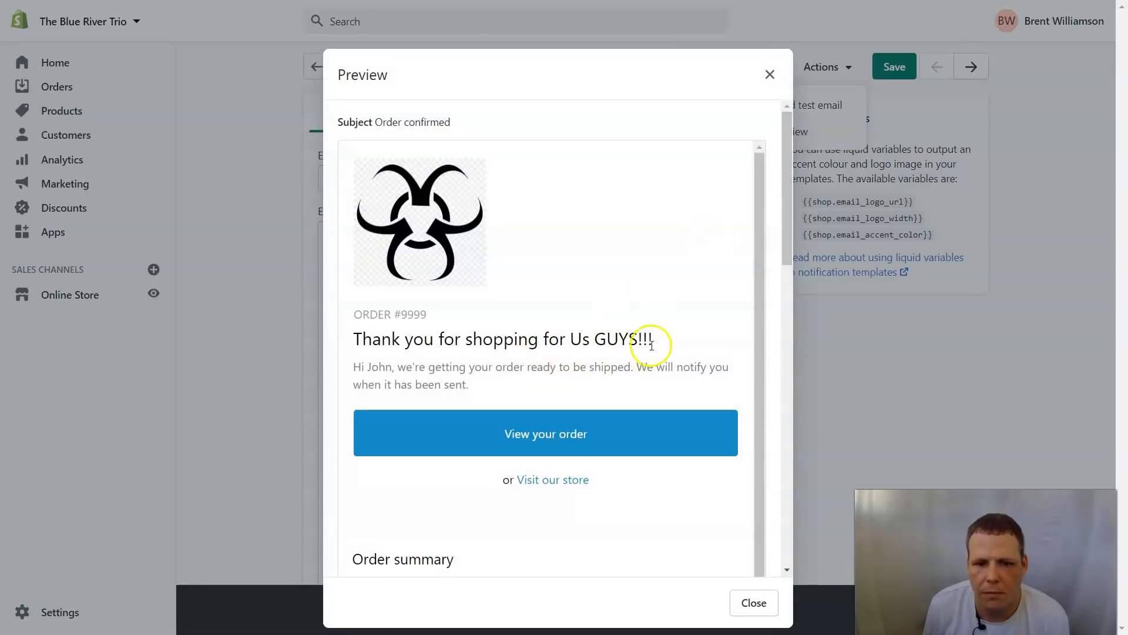
drag(369, 339, 649, 339)
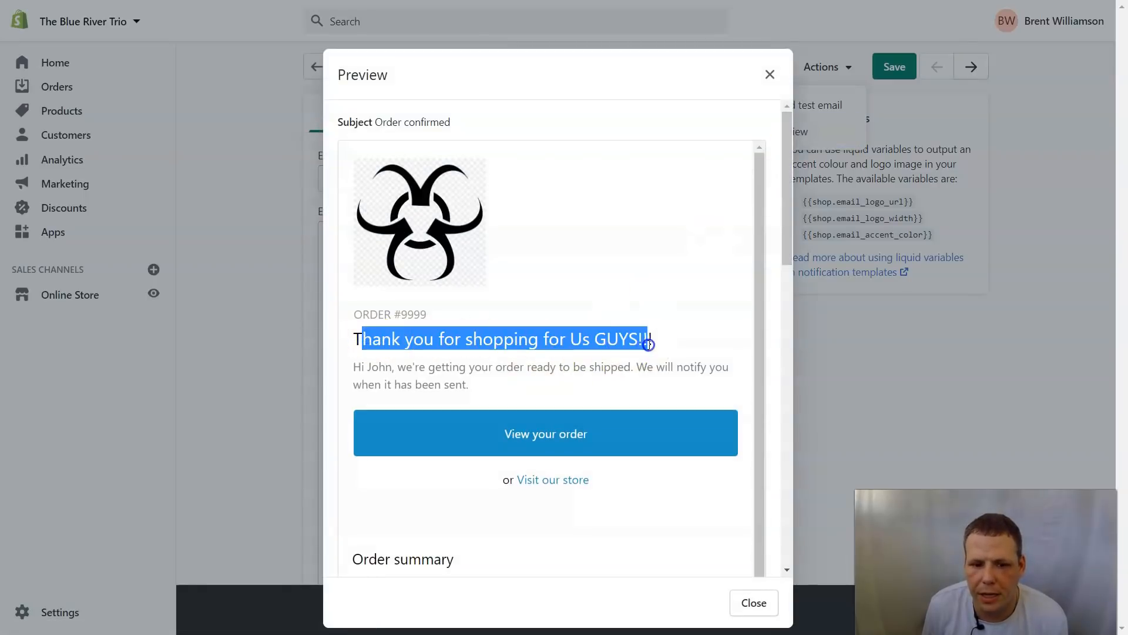
drag(363, 362, 687, 430)
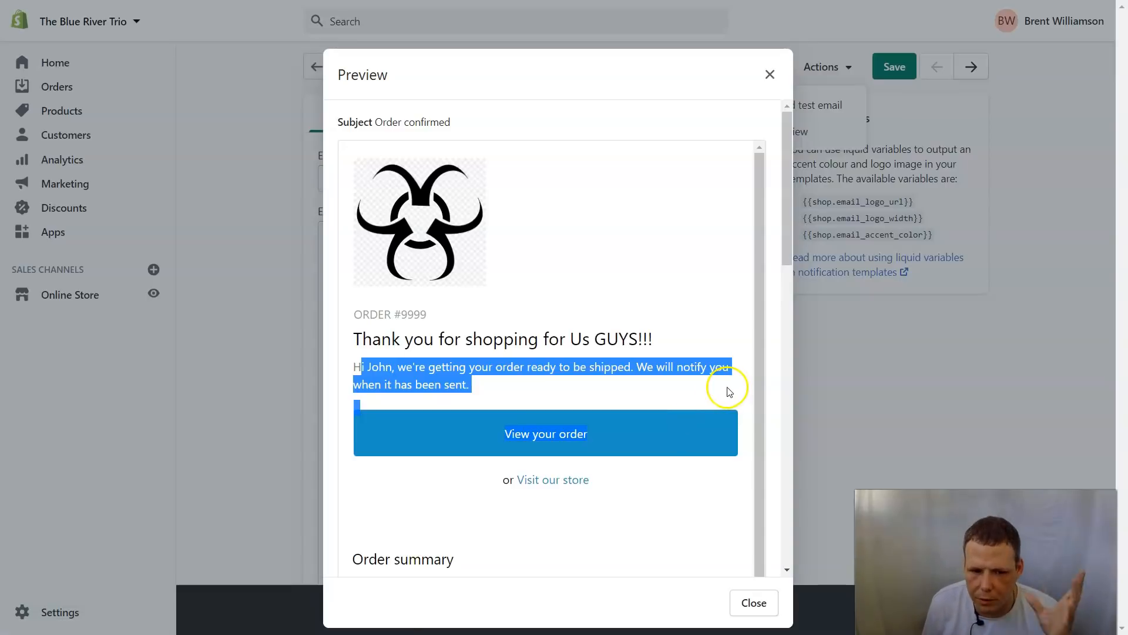
click(681, 382)
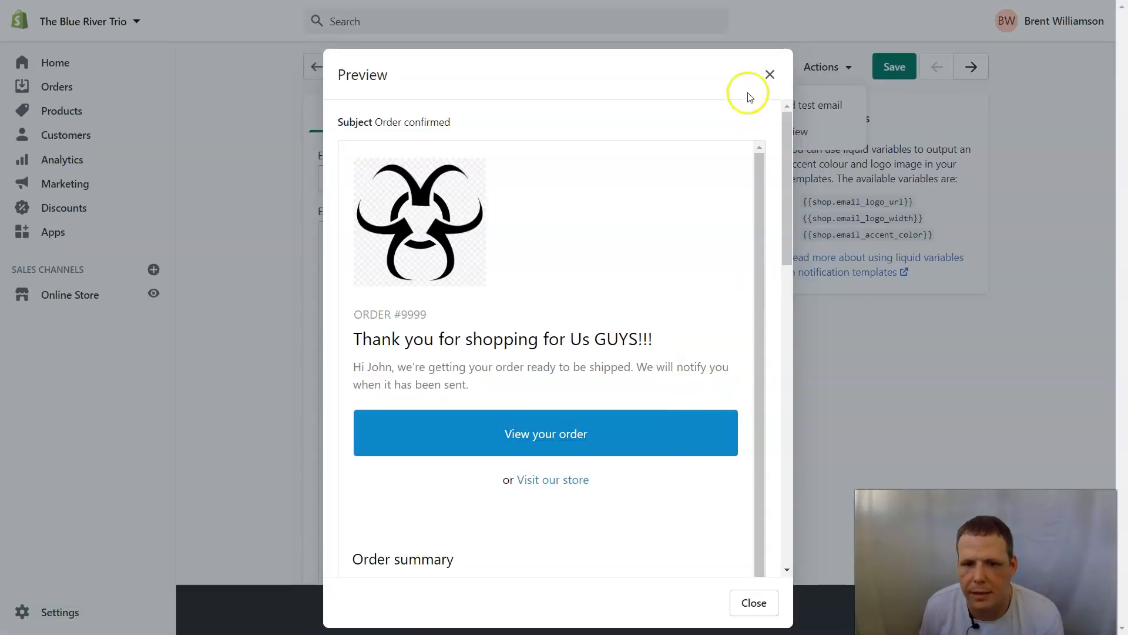
click(769, 74)
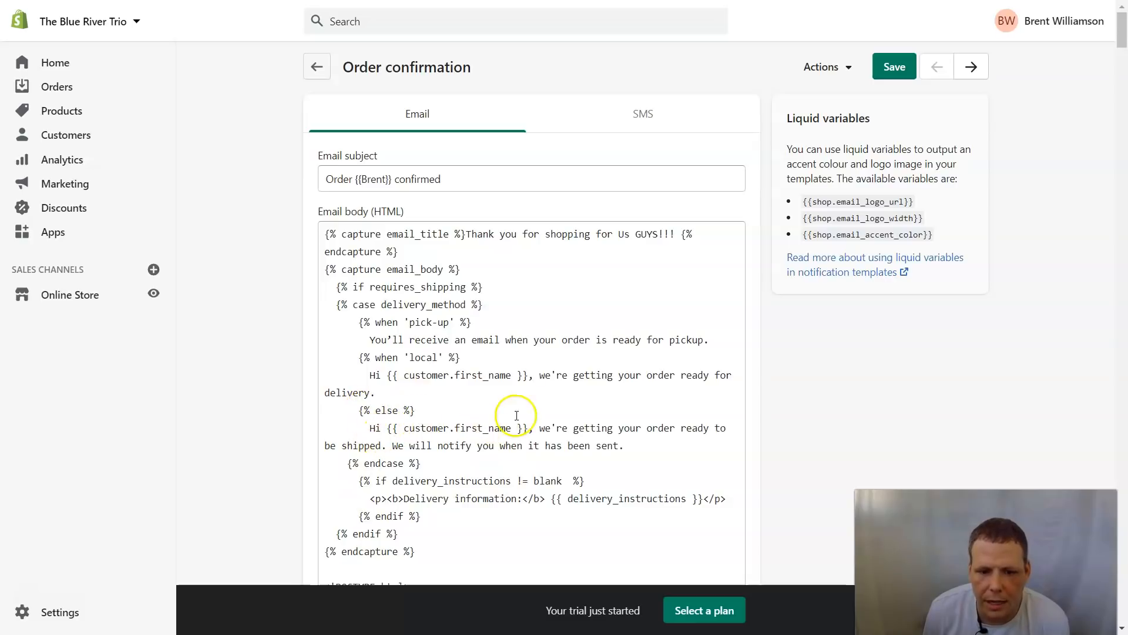
Step: Reword the shipping greeting to 'Hello!!' plus a typed first name, ending 'we're Shipping your order!'
drag(381, 432, 375, 431)
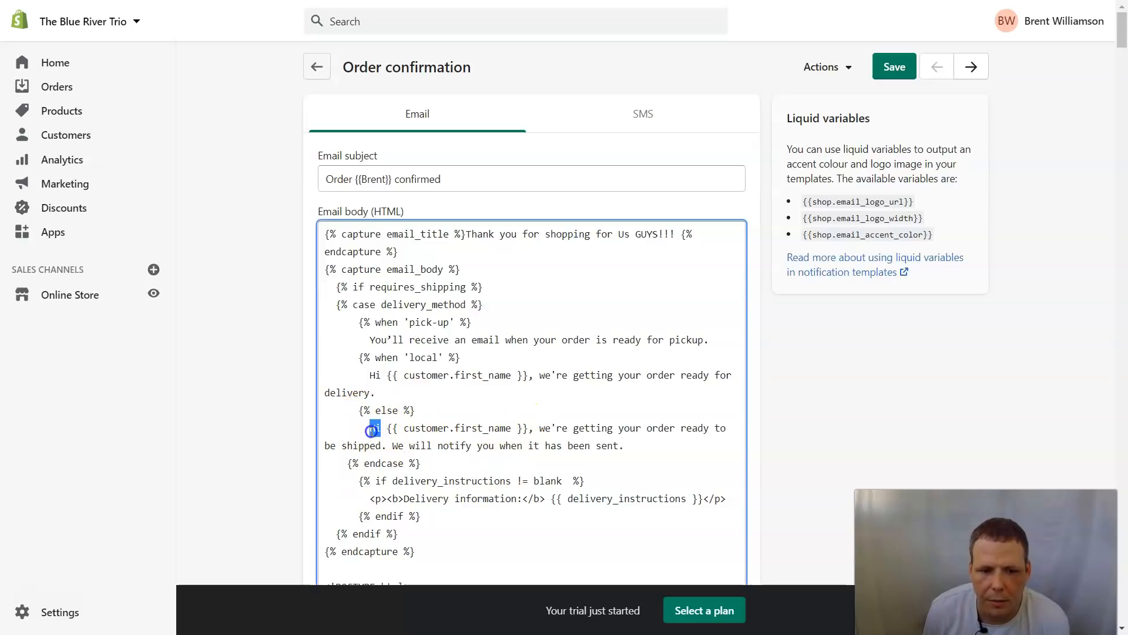
text(Hello)
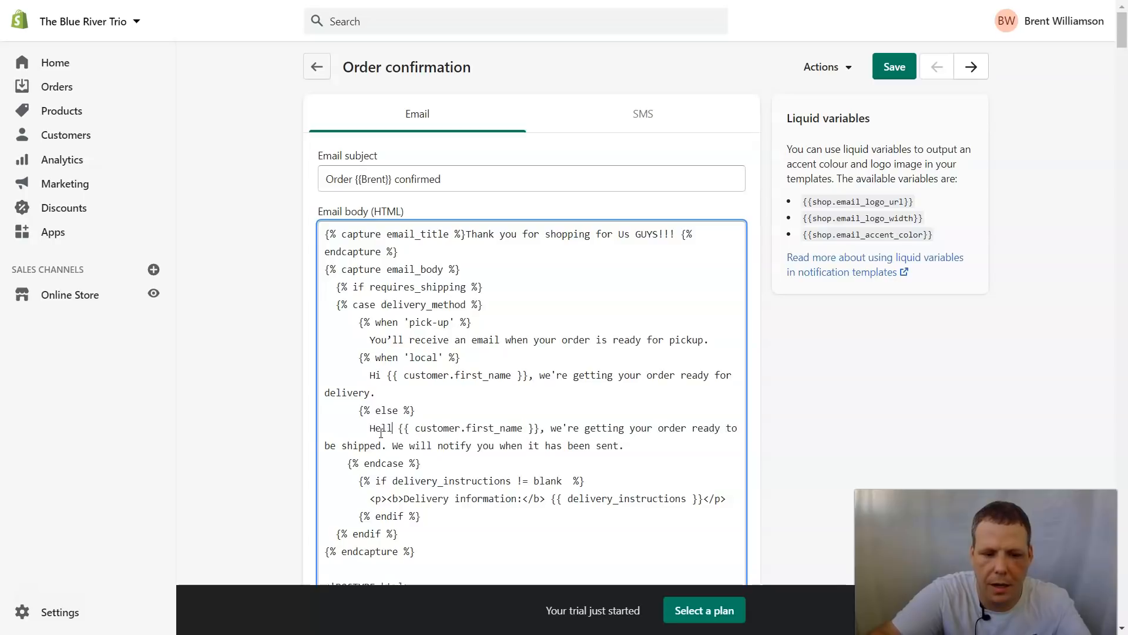
text(!!)
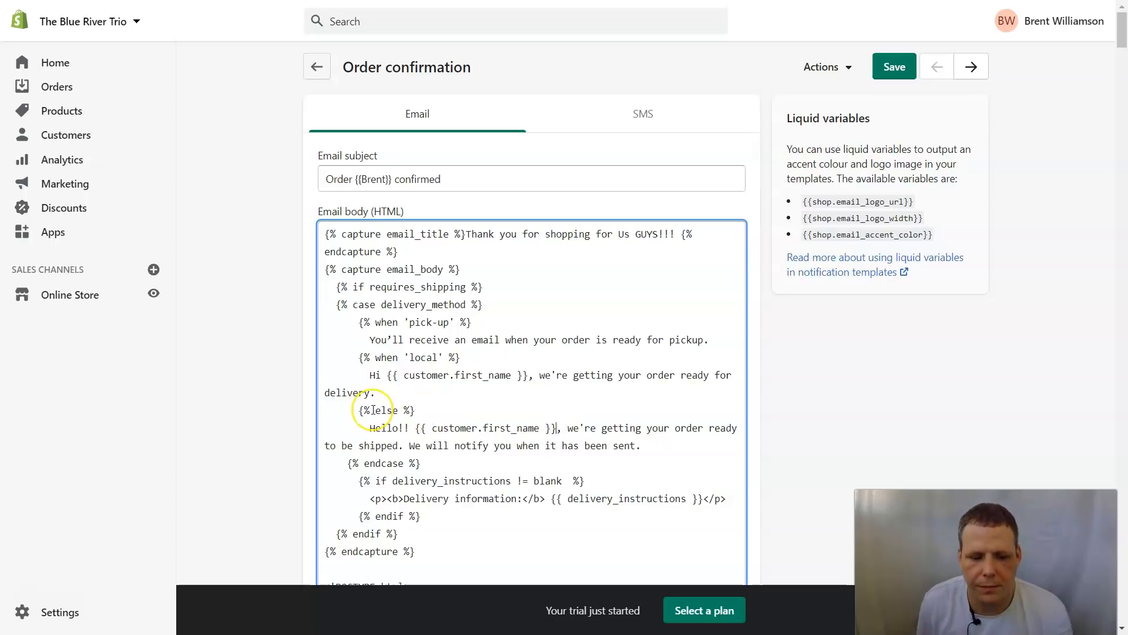
text(Brent)
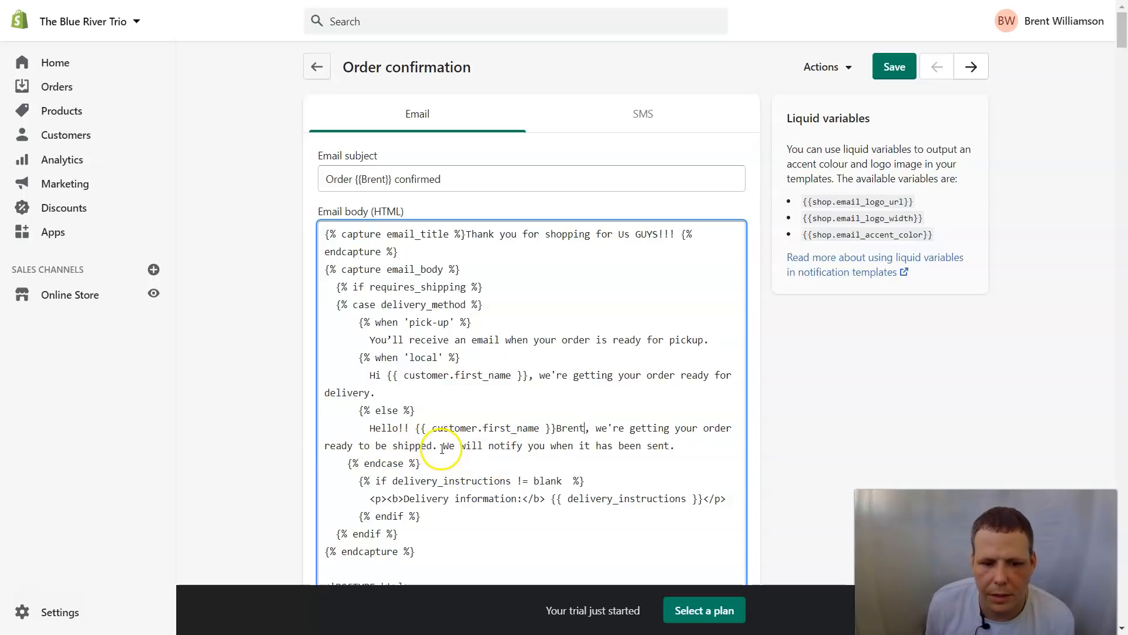
drag(431, 445, 352, 448)
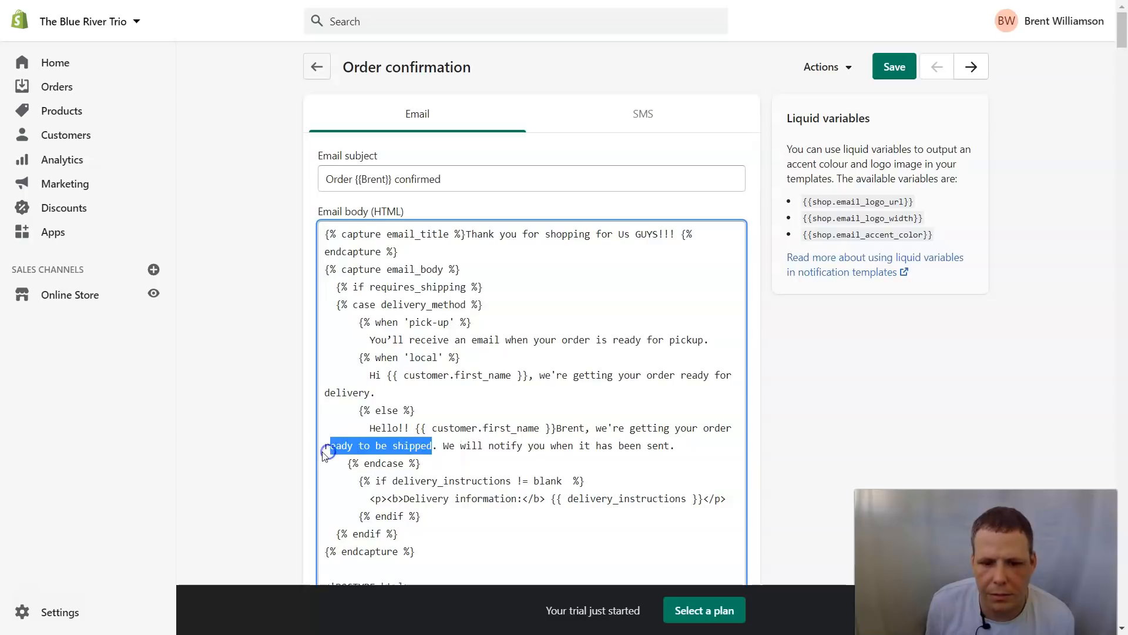
key(BackSpace)
key(BackSpace)
key(BackSpace)
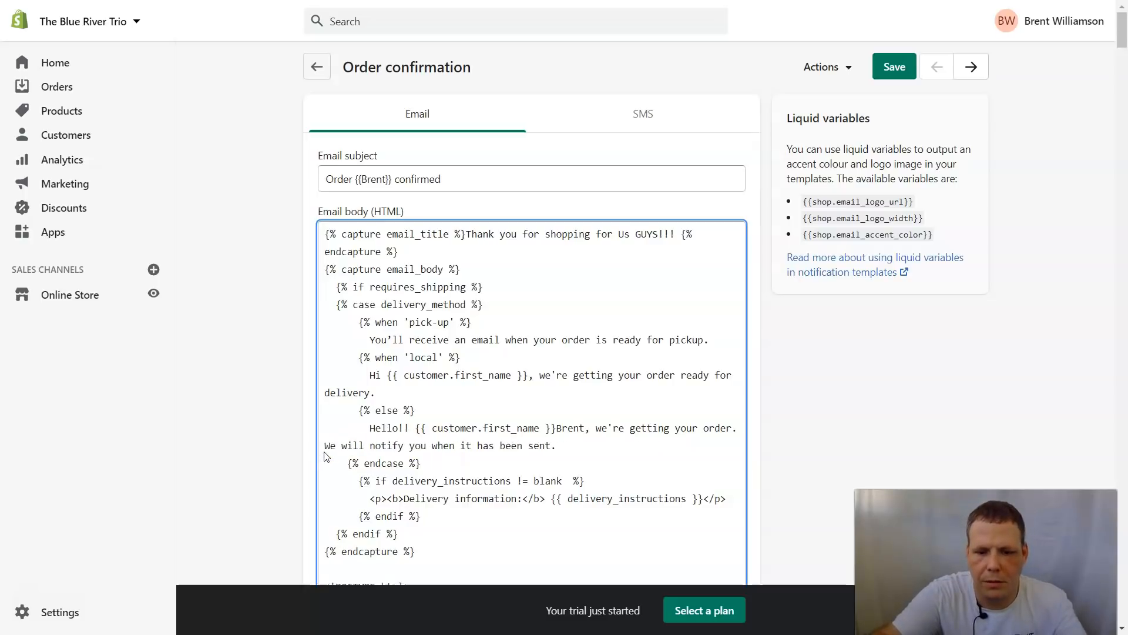
key(BackSpace)
key(BackSpace)
key(BackSpace)
key(BackSpace)
key(BackSpace)
key(BackSpace)
key(BackSpace)
key(BackSpace)
key(BackSpace)
key(BackSpace)
key(BackSpace)
key(BackSpace)
key(BackSpace)
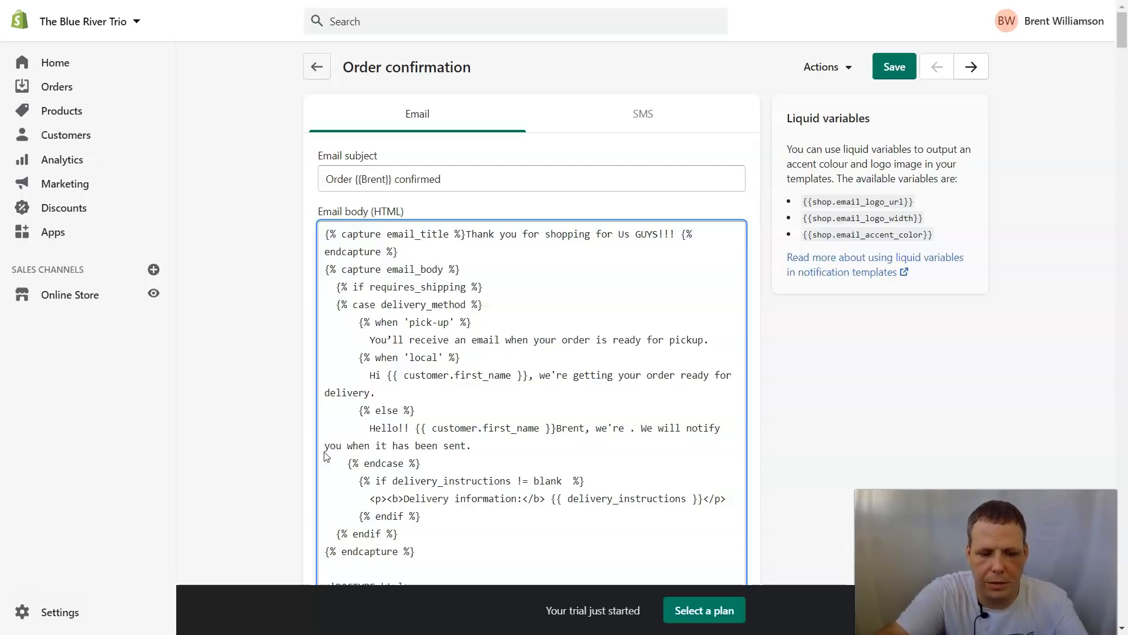
text(ipping you)
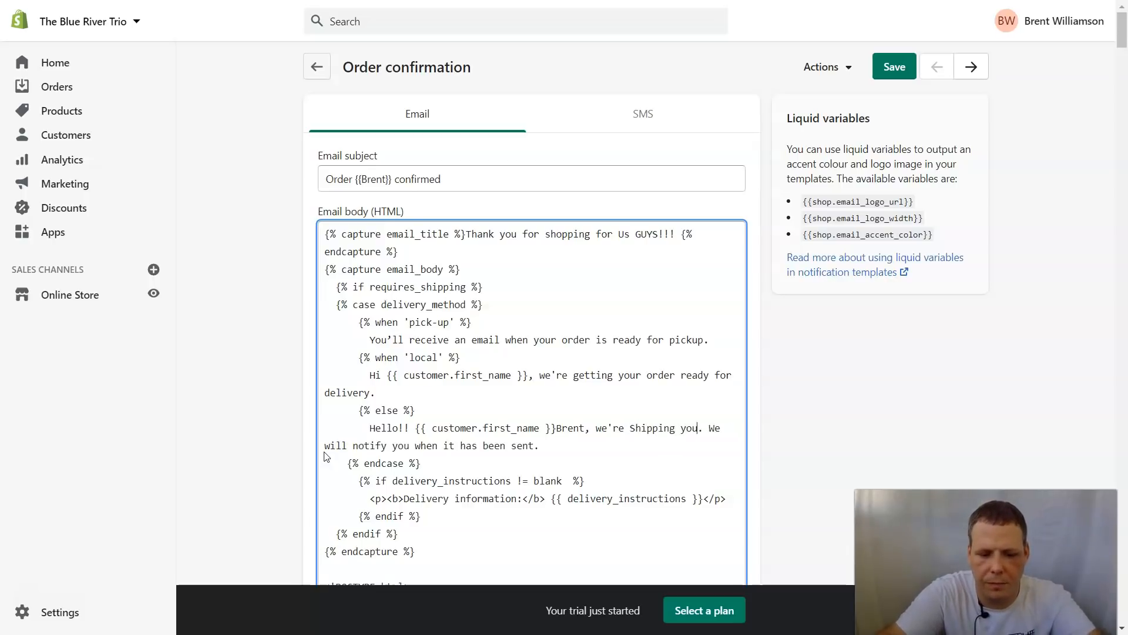
text(r order)
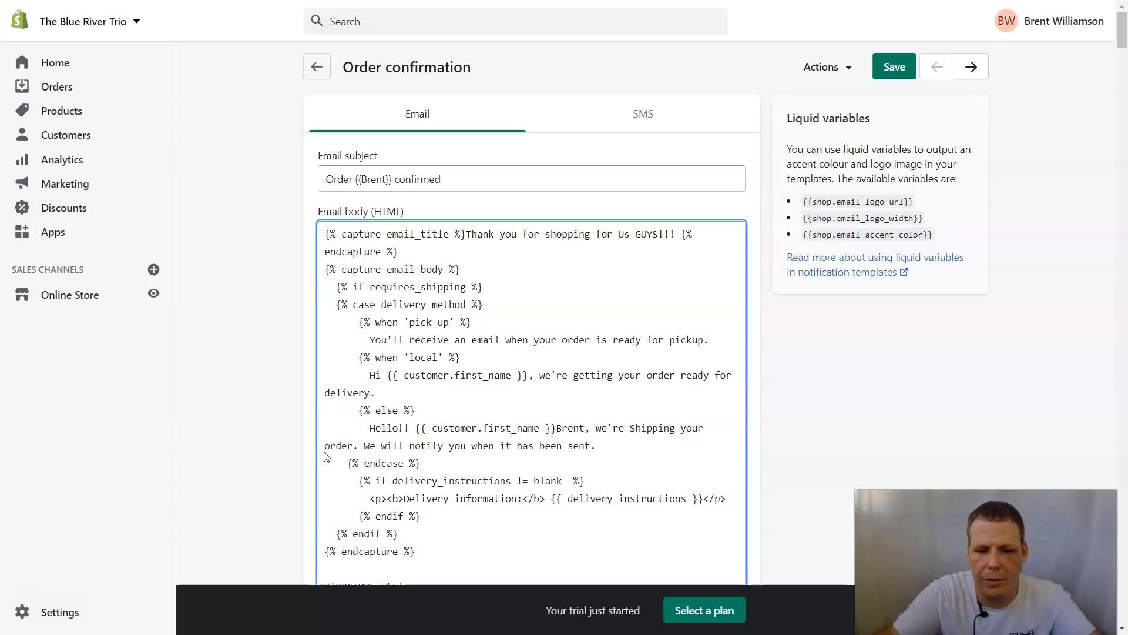
text(!)
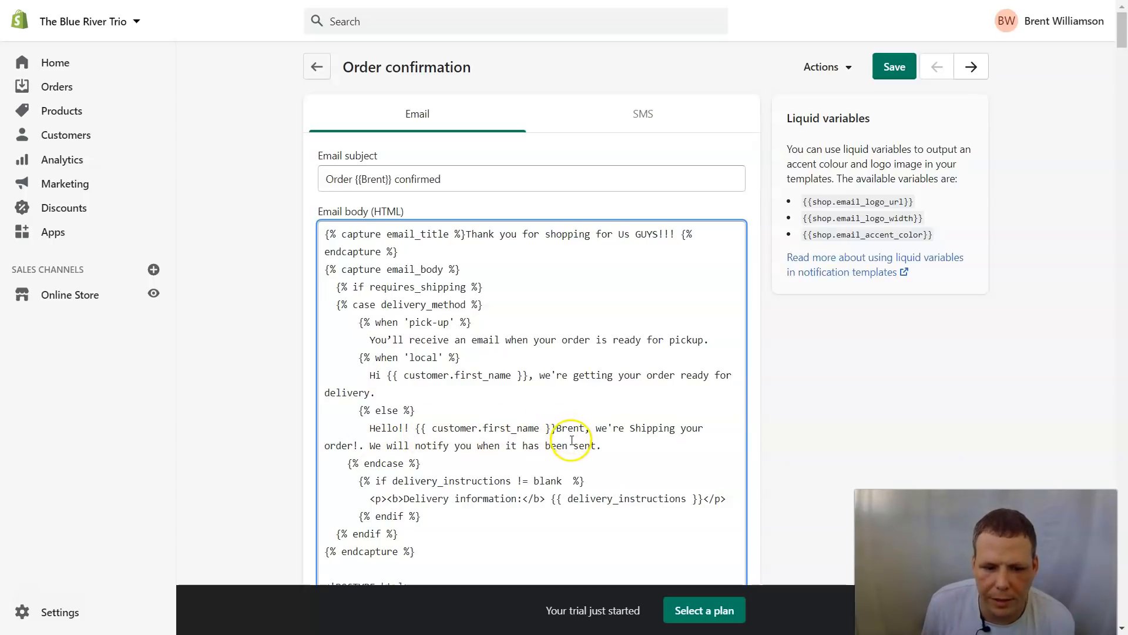
click(838, 67)
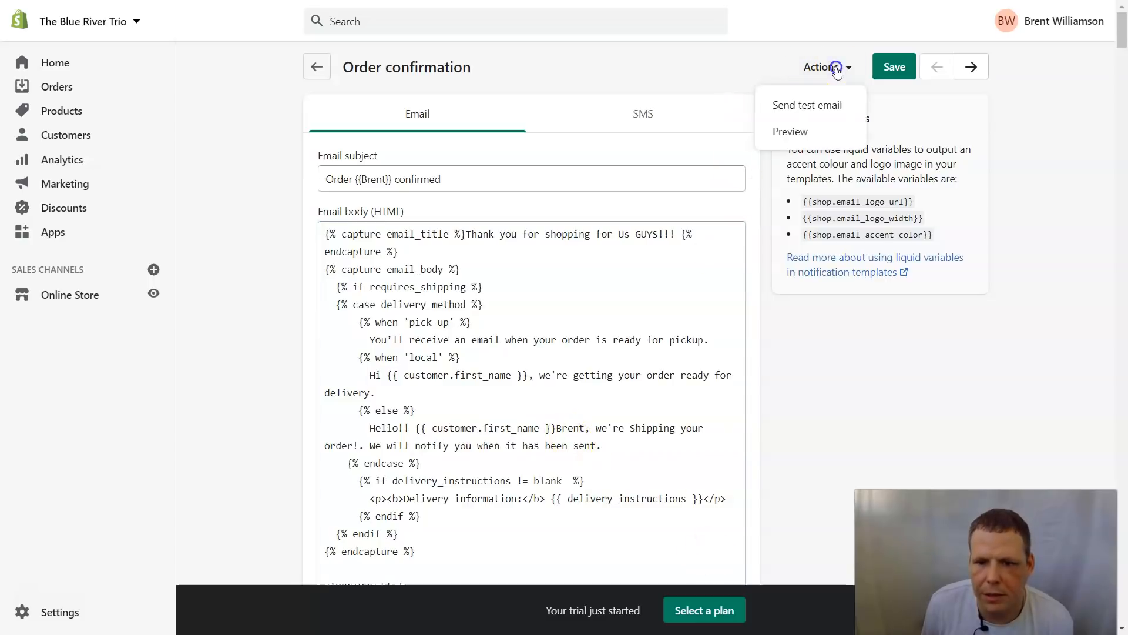
click(797, 132)
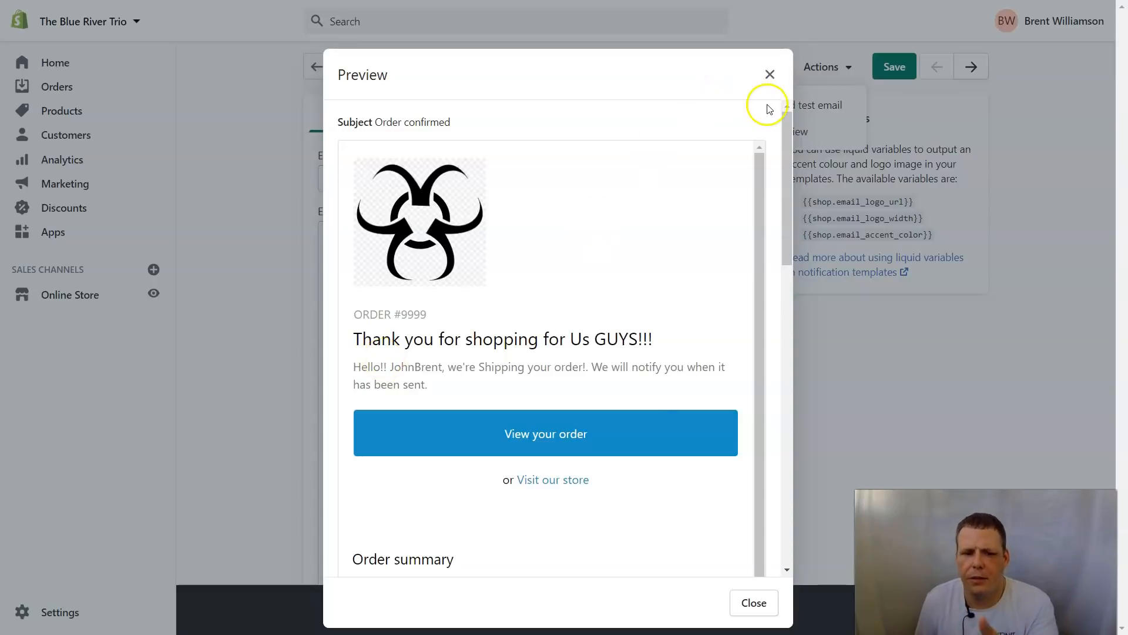
scroll(605, 403, down, 8)
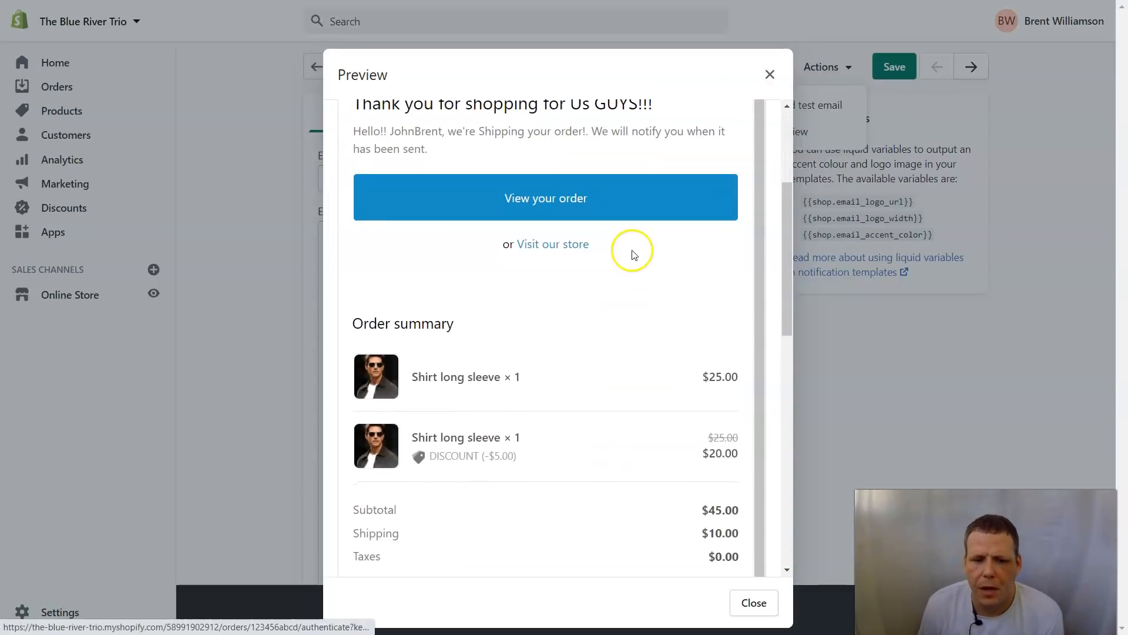
scroll(504, 340, down, 2)
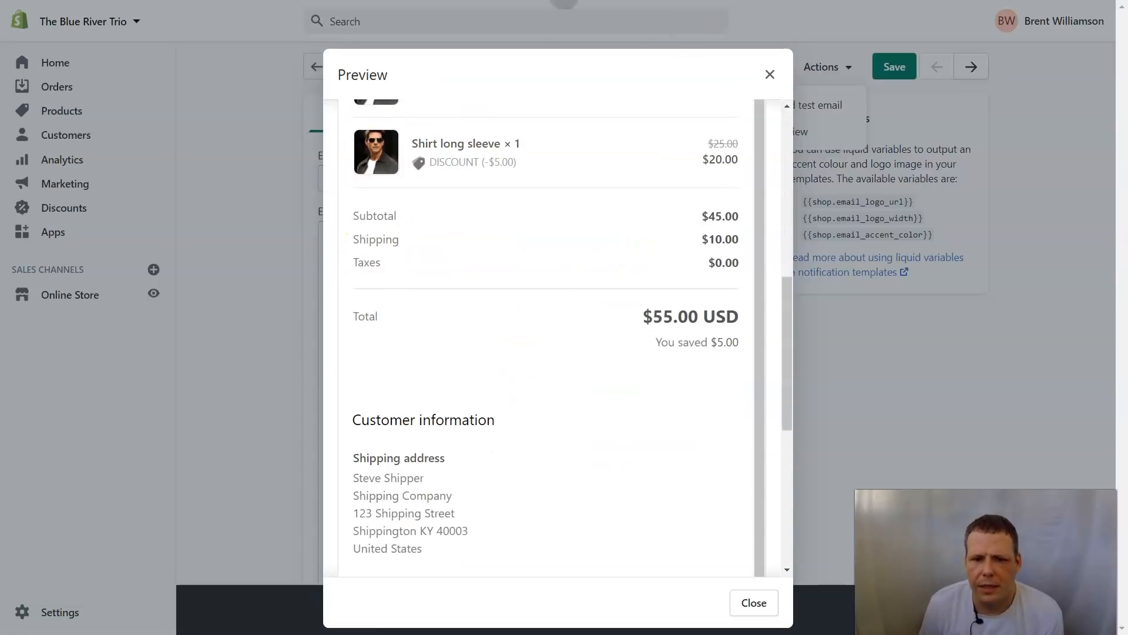
click(770, 74)
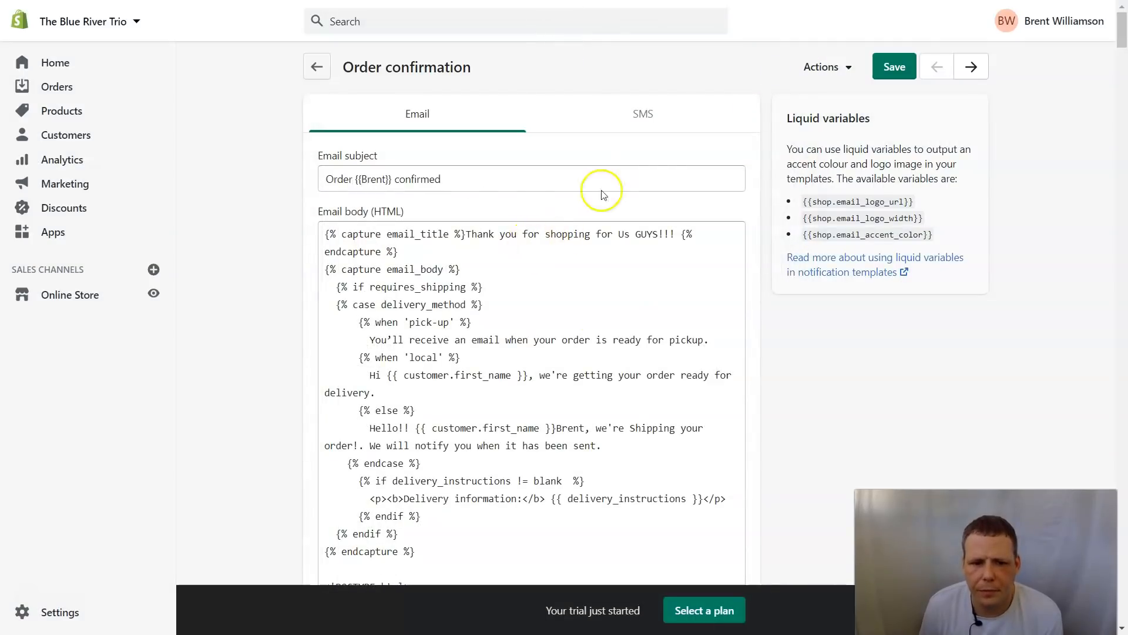
scroll(1069, 241, down, 20)
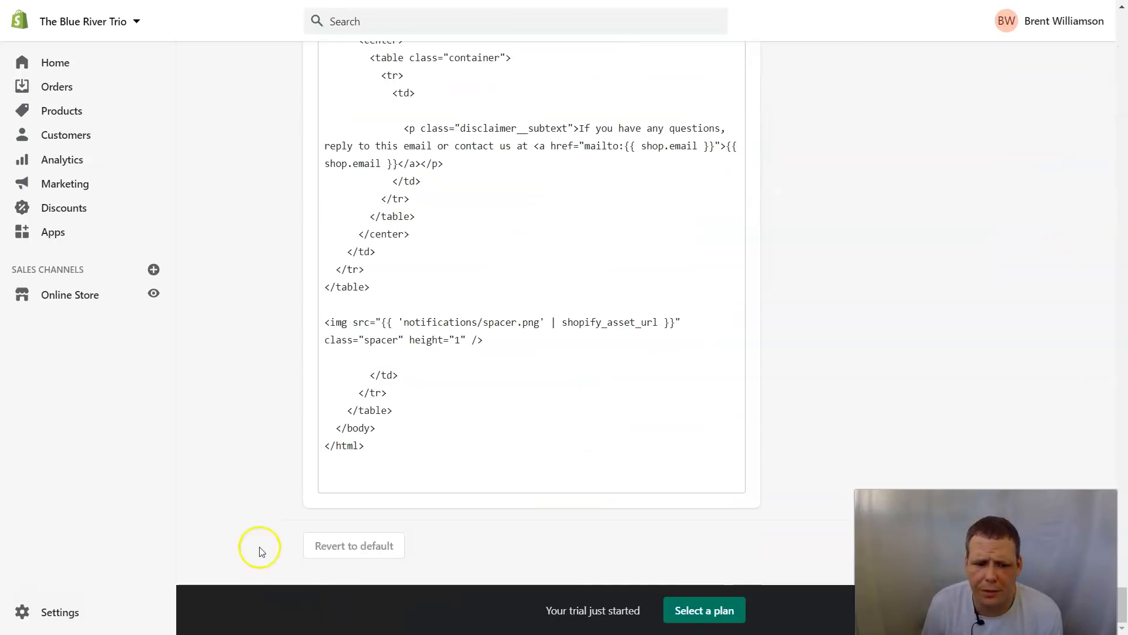
scroll(946, 297, up, 5)
scroll(946, 297, up, 15)
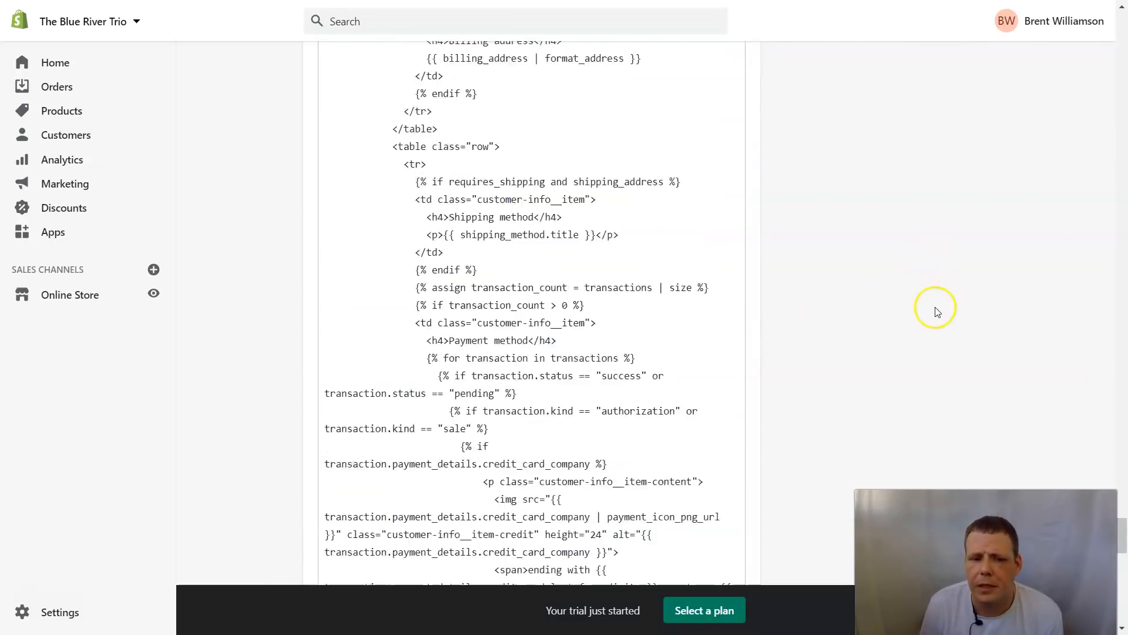
scroll(889, 355, up, 15)
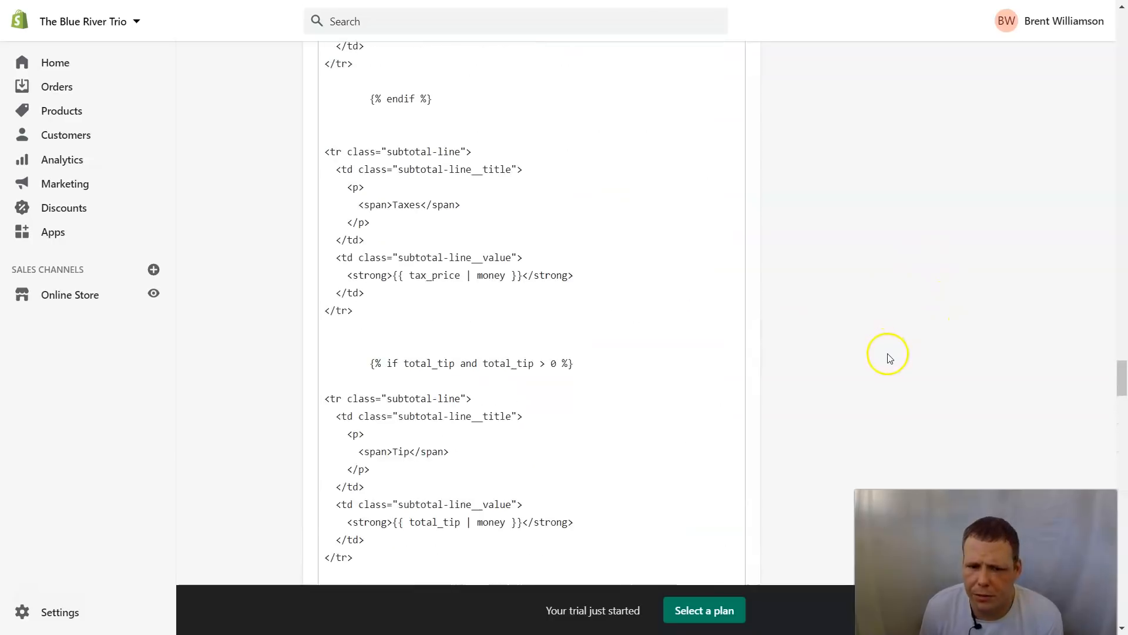
scroll(955, 366, up, 15)
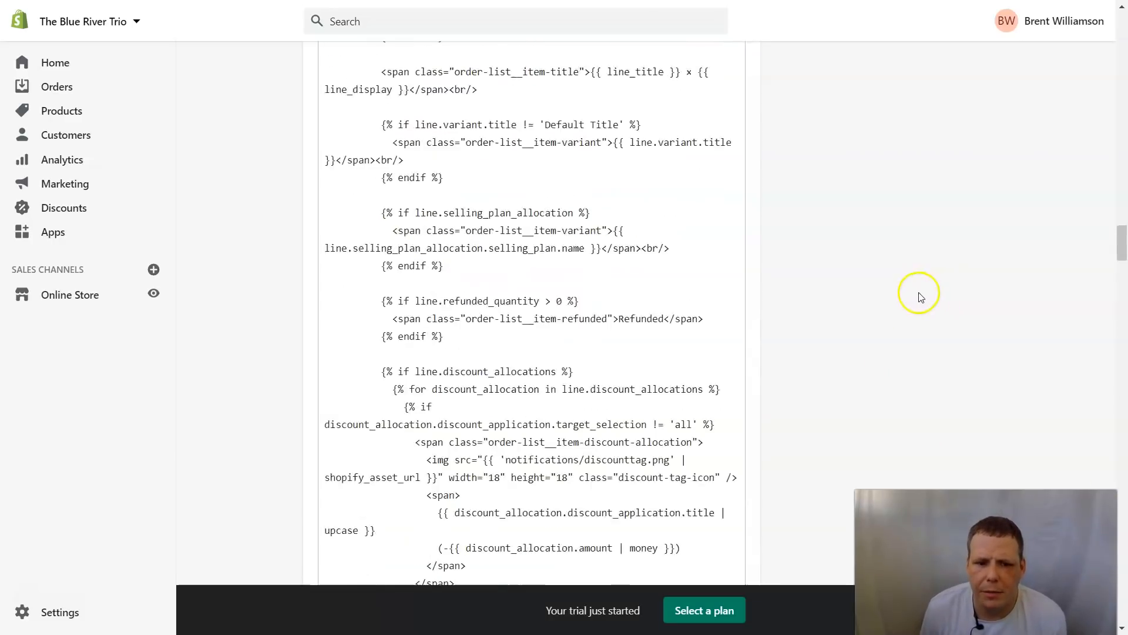
scroll(844, 267, up, 15)
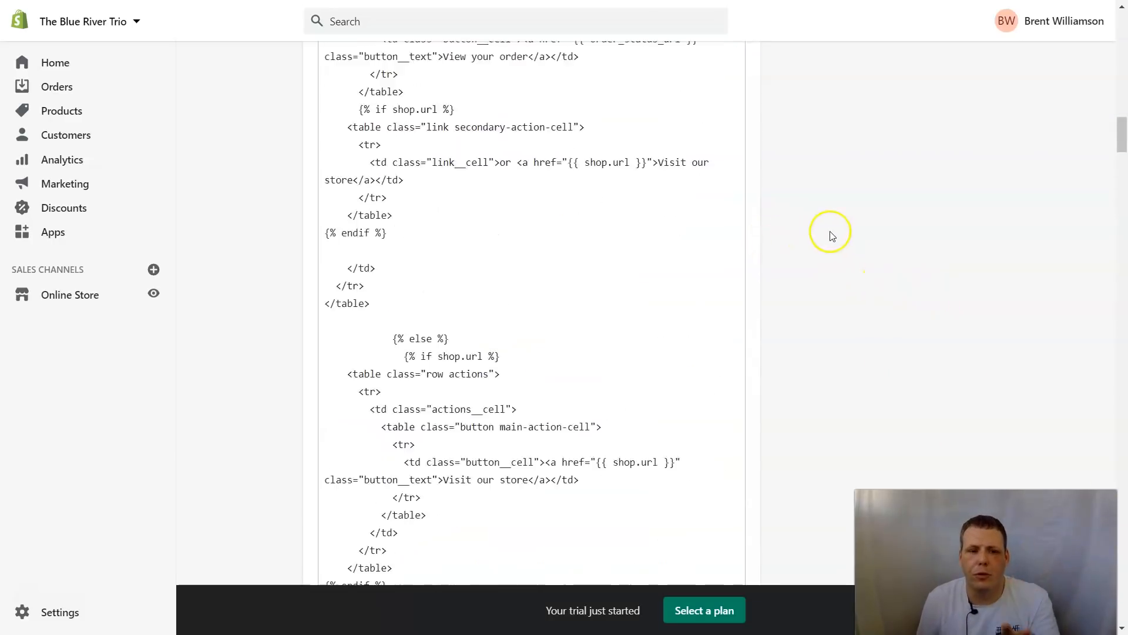
scroll(764, 224, up, 10)
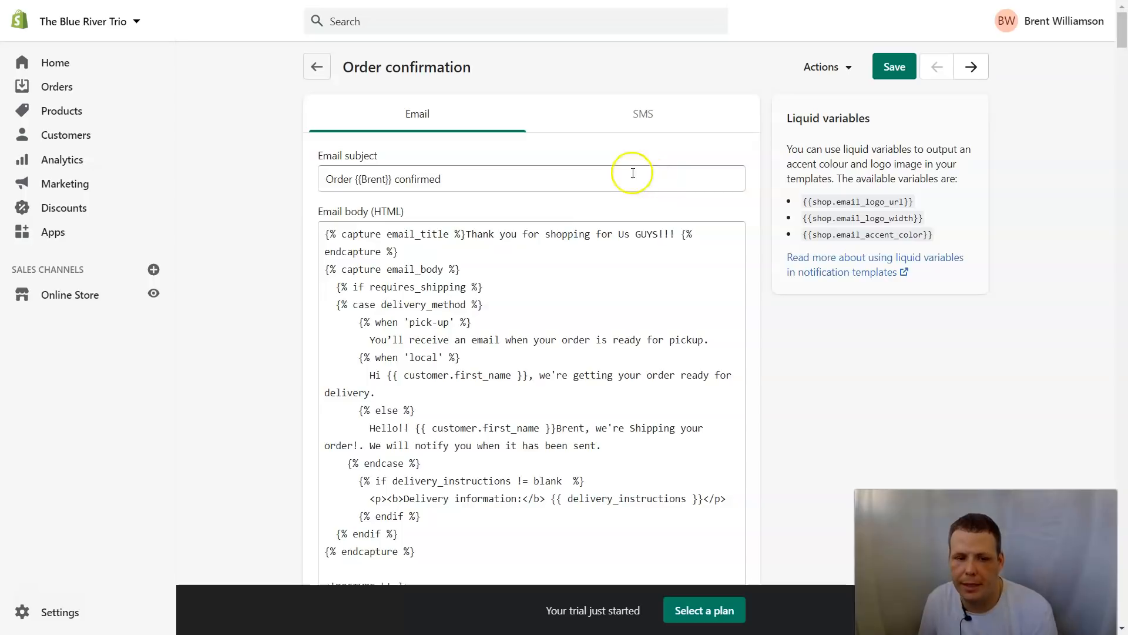
Step: Delete the {{ customer.first_name }} variable from the greeting, save the template, and preview it
scroll(588, 270, down, 3)
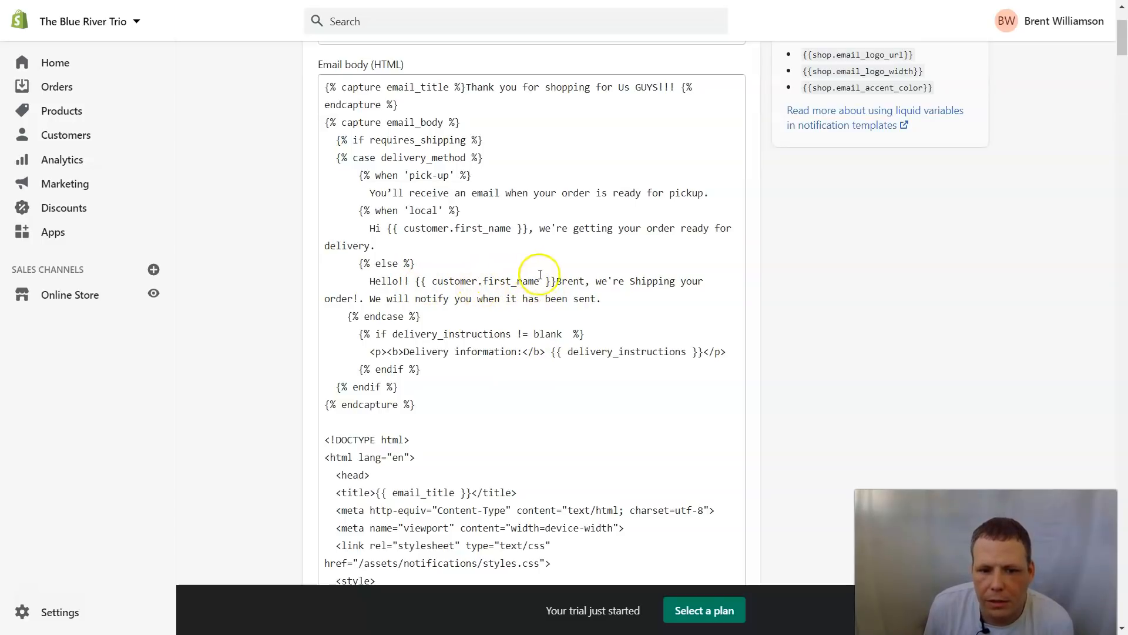
drag(554, 282, 419, 281)
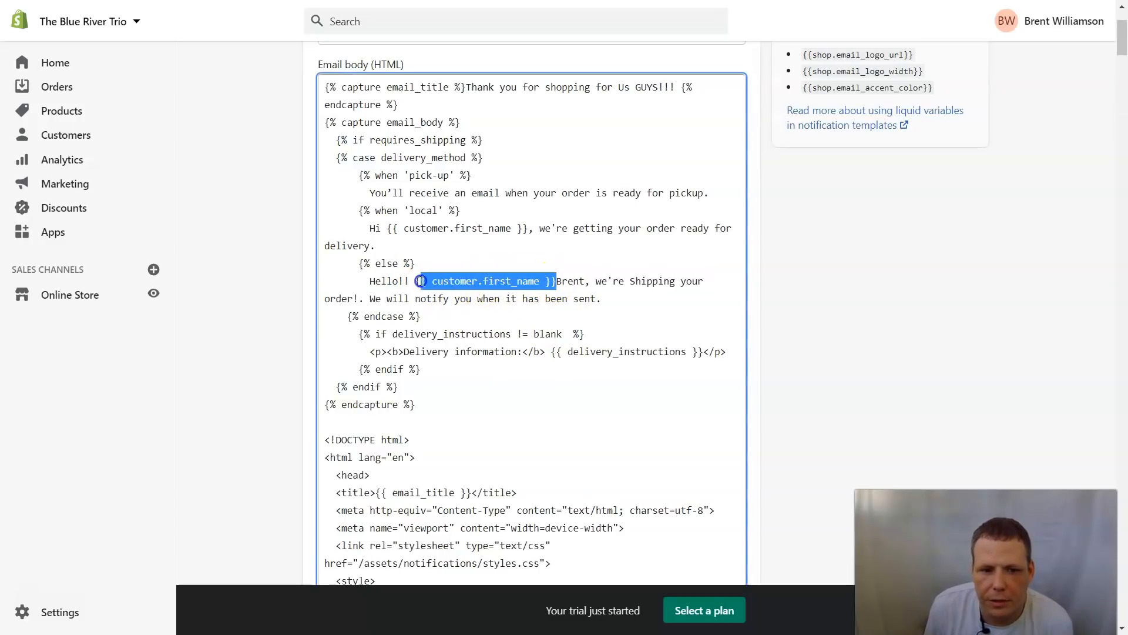
key(BackSpace)
scroll(529, 235, up, 3)
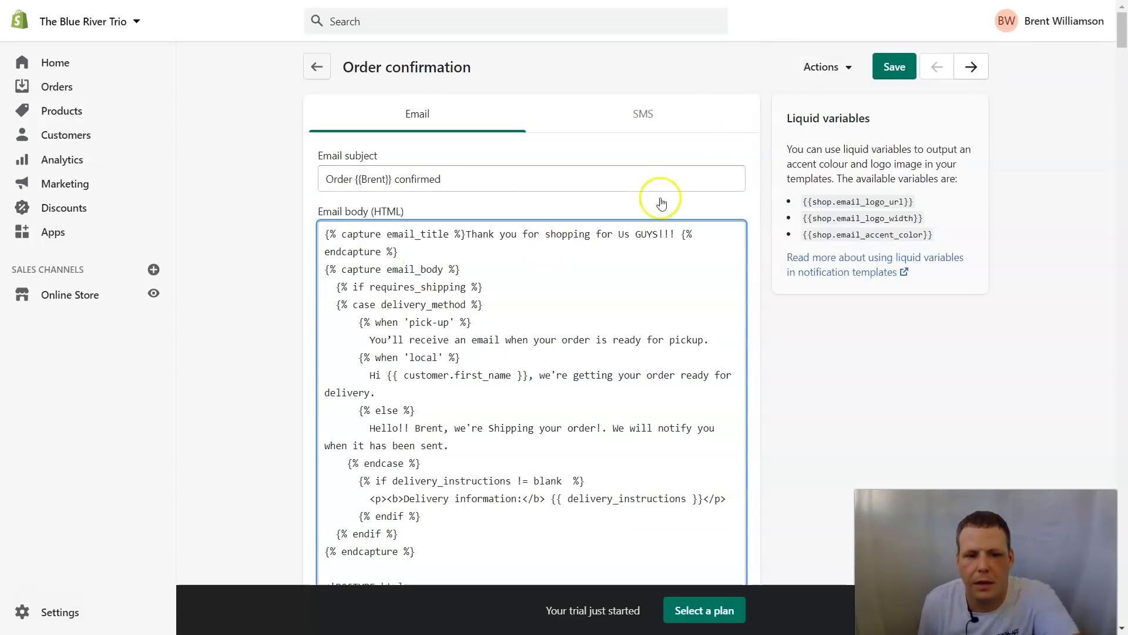
click(879, 74)
click(845, 75)
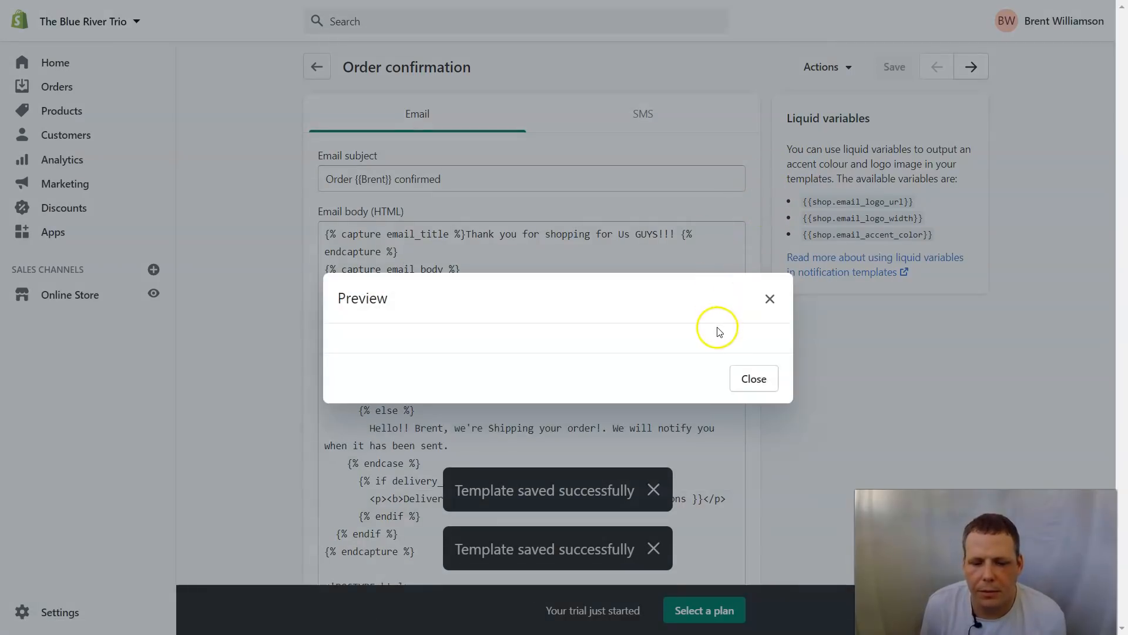
Step: Preview the order email, check it greets 'Hello!!' with the typed first name, then close it
click(770, 297)
click(846, 62)
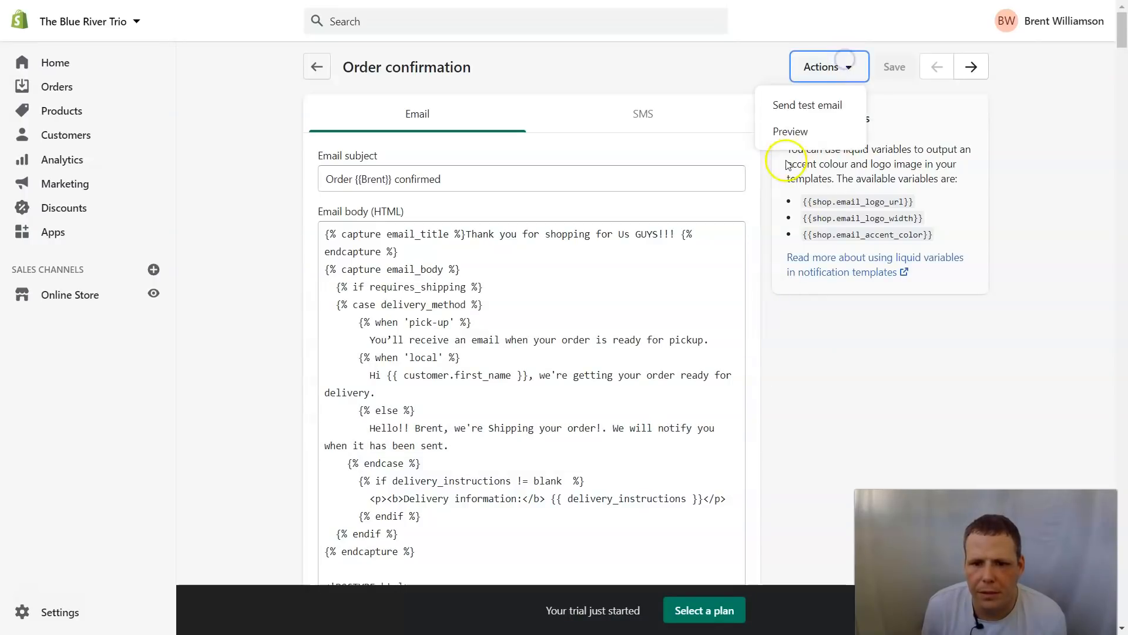
click(793, 130)
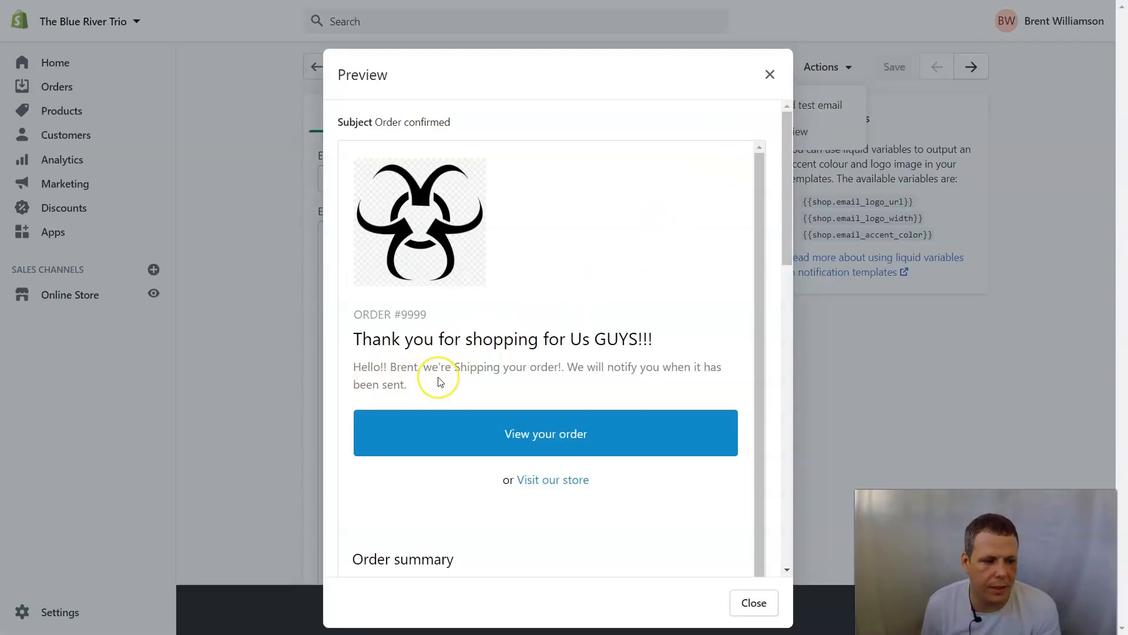
click(769, 73)
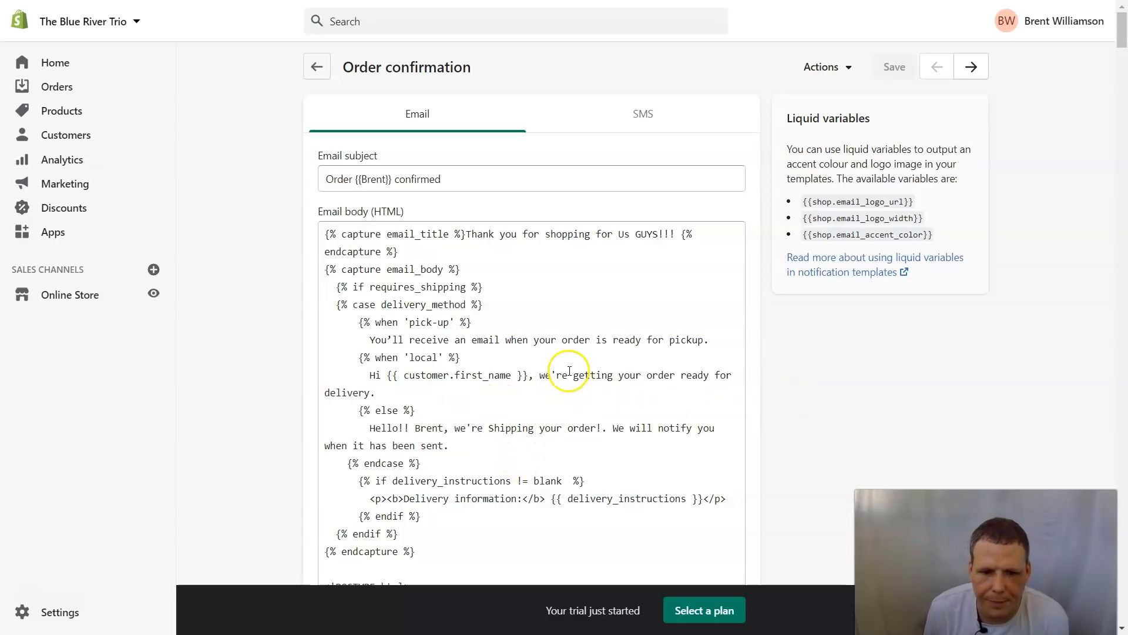
Step: Scroll down the template code and select the order_name variable in the order number
scroll(572, 375, down, 2)
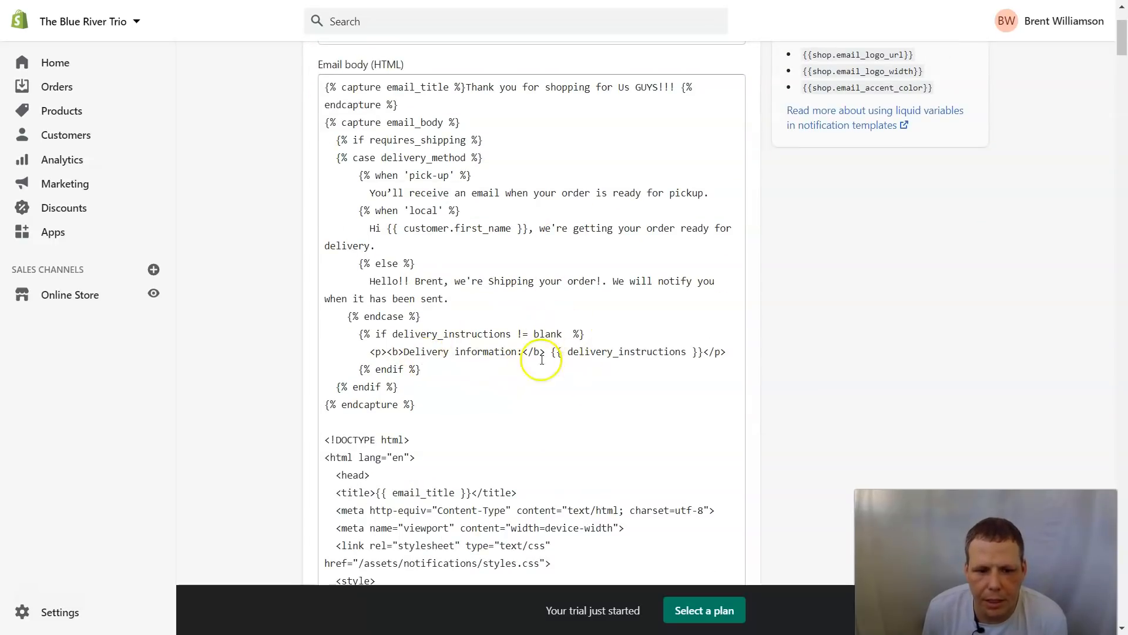
scroll(483, 381, down, 1)
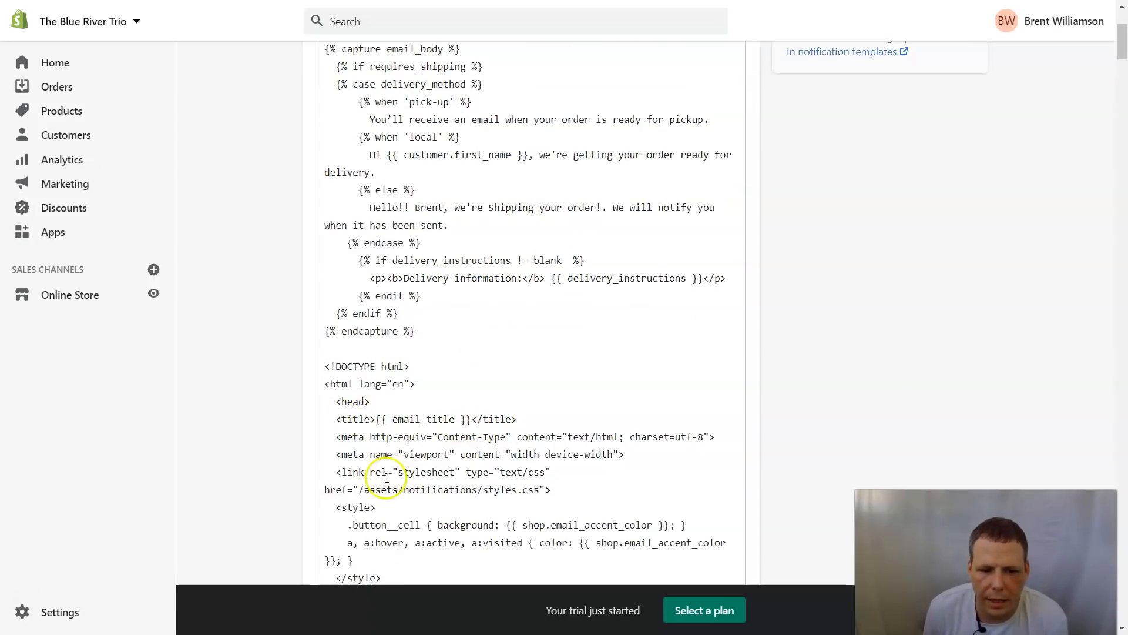
scroll(536, 453, down, 3)
scroll(538, 452, down, 4)
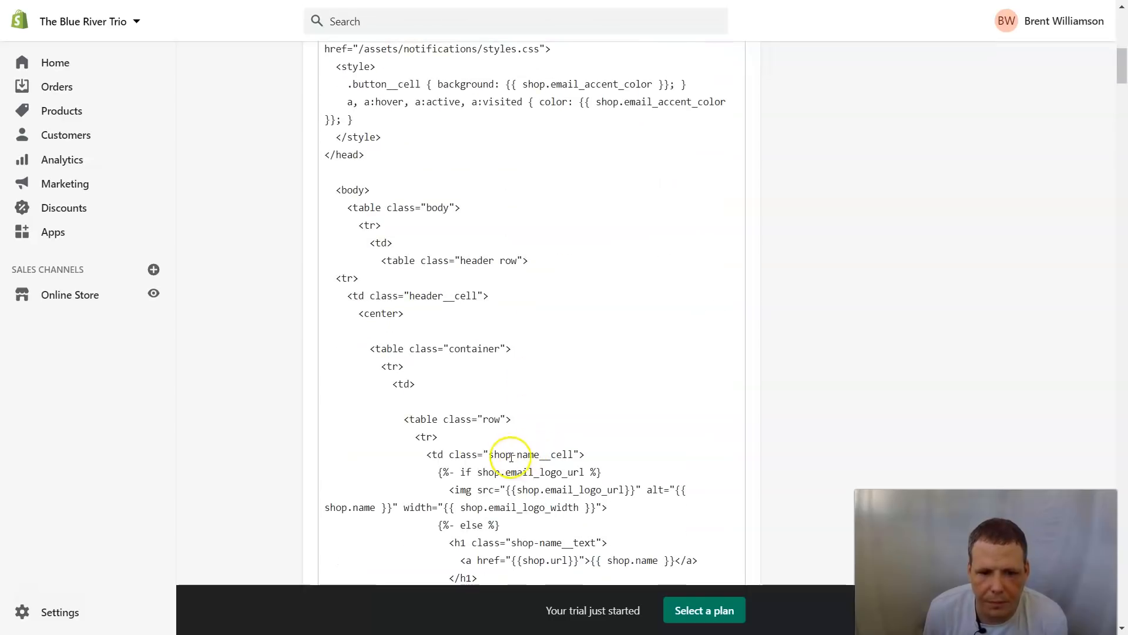
scroll(541, 496, down, 2)
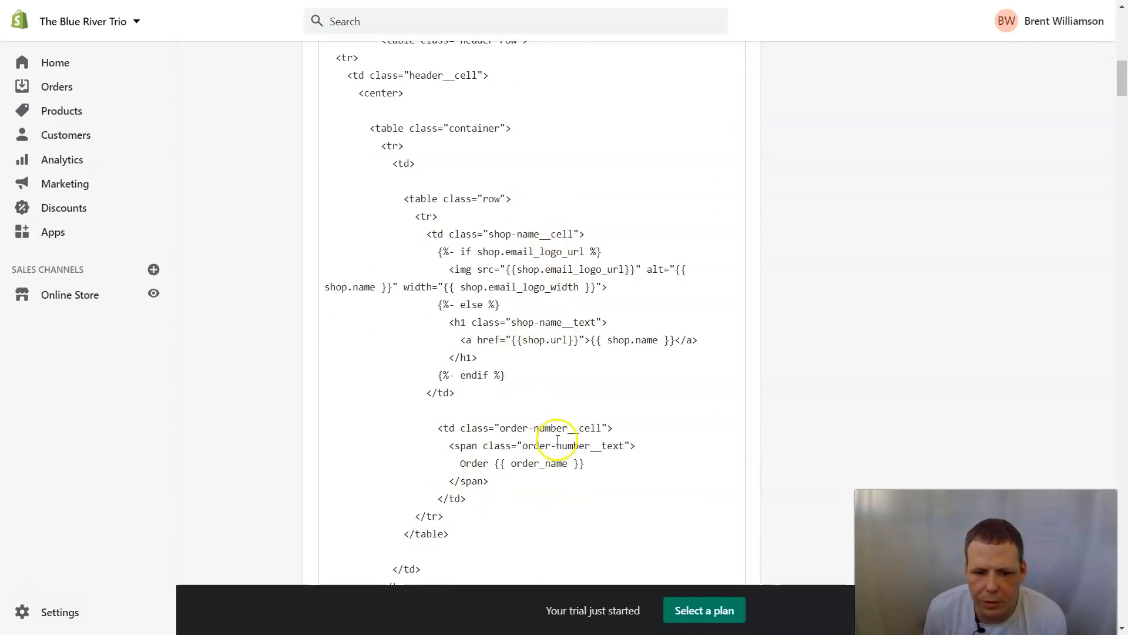
scroll(550, 465, down, 2)
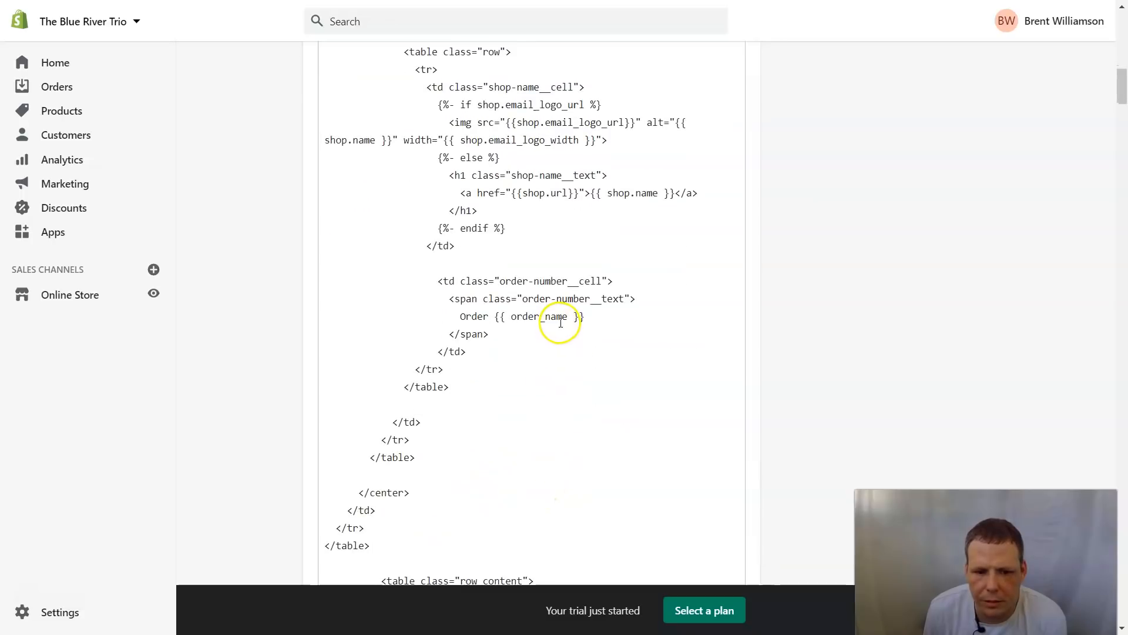
drag(569, 314, 511, 318)
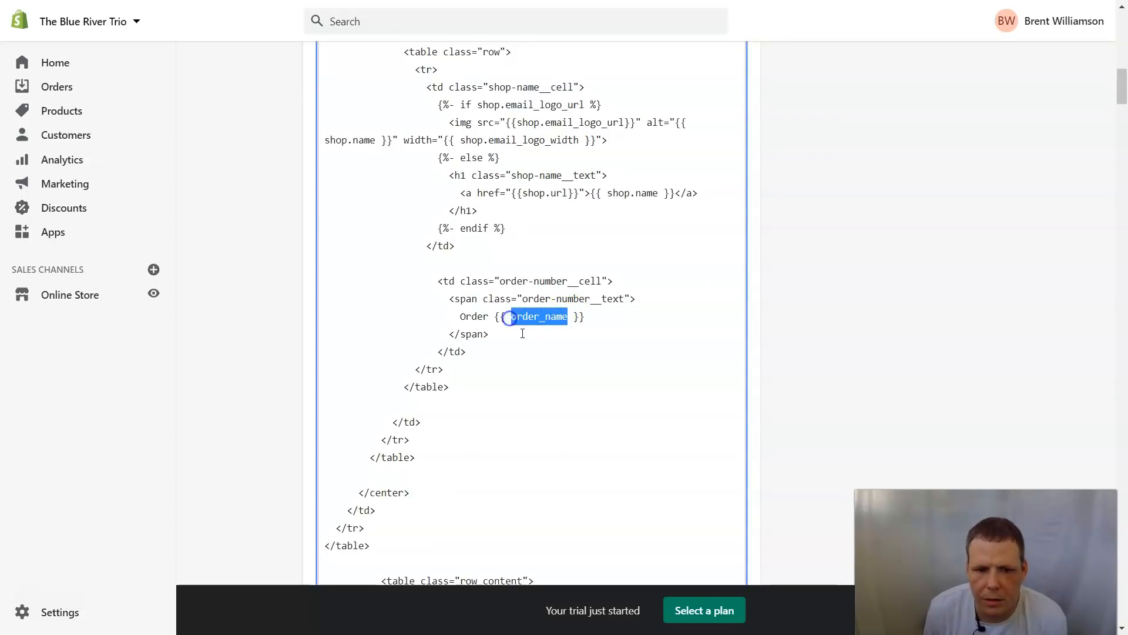
Step: Scroll through the rest of the Order confirmation code and back toward the top
scroll(522, 333, up, 4)
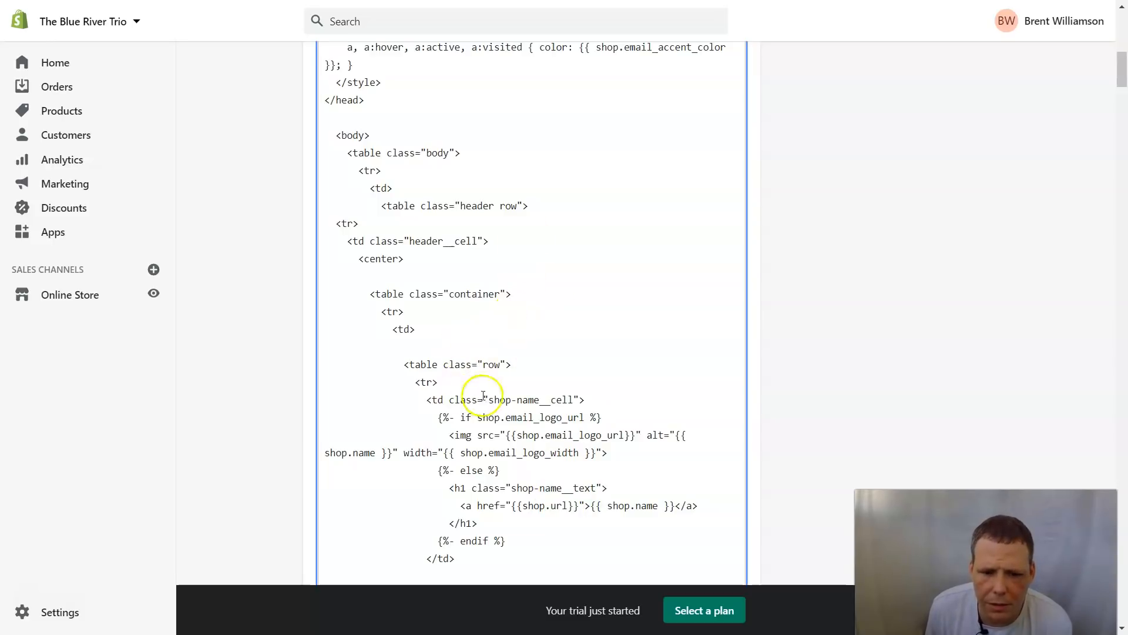
scroll(569, 358, up, 2)
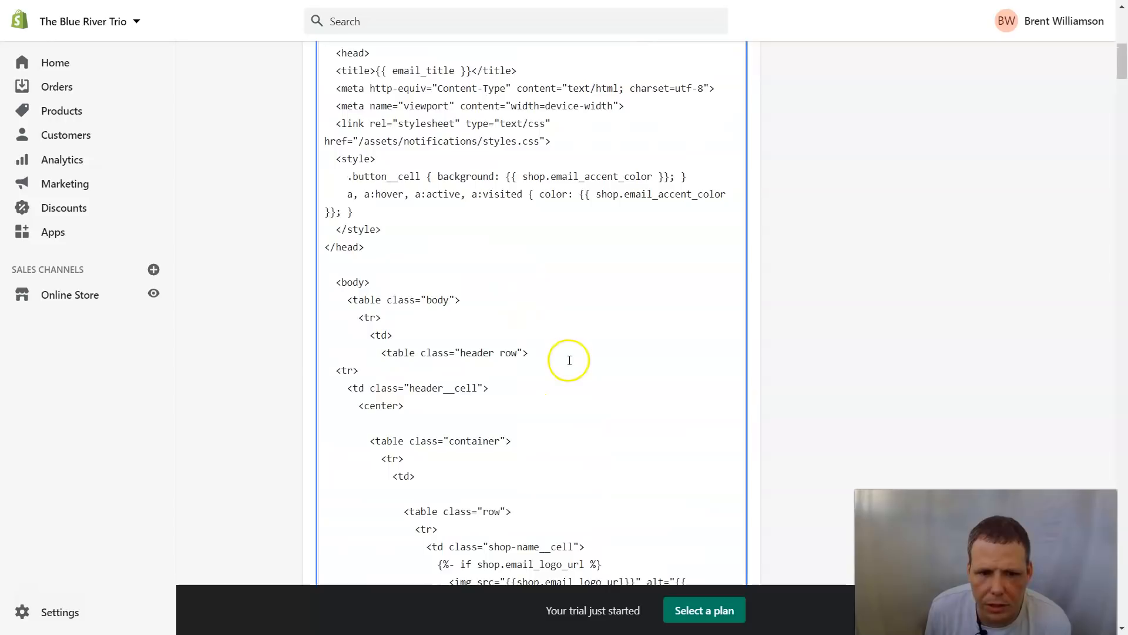
scroll(524, 363, down, 11)
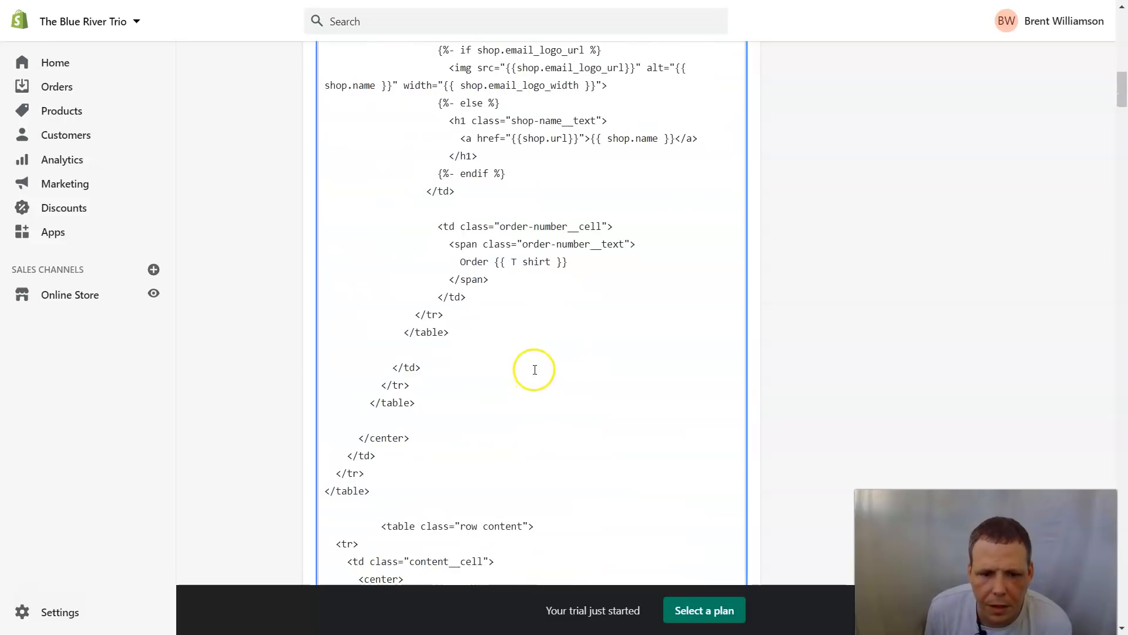
scroll(465, 447, down, 3)
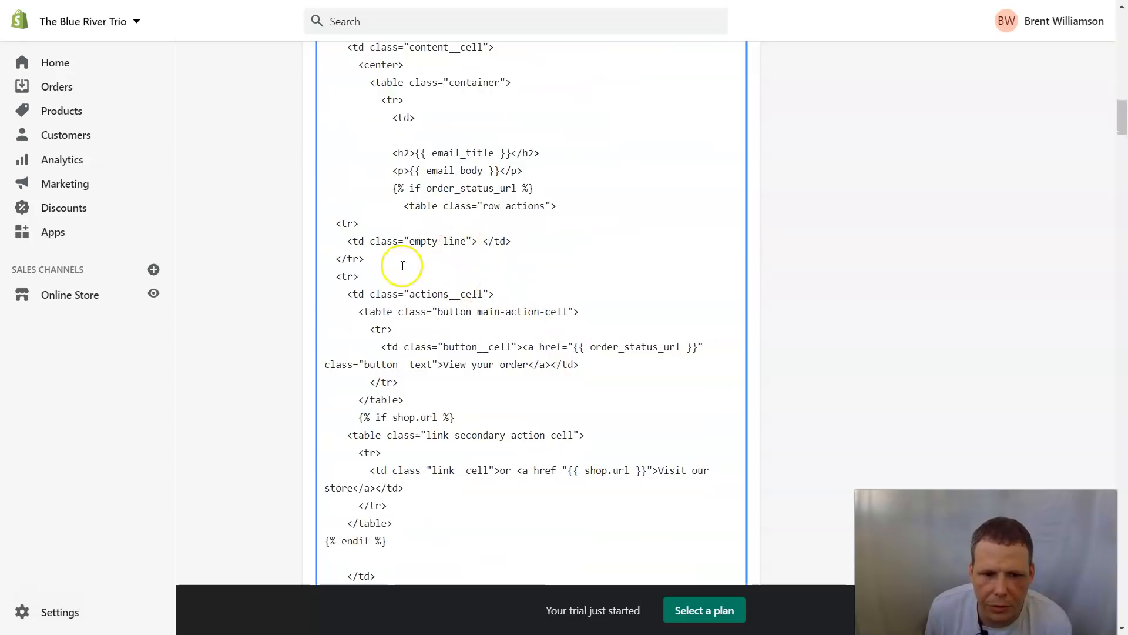
scroll(539, 398, down, 6)
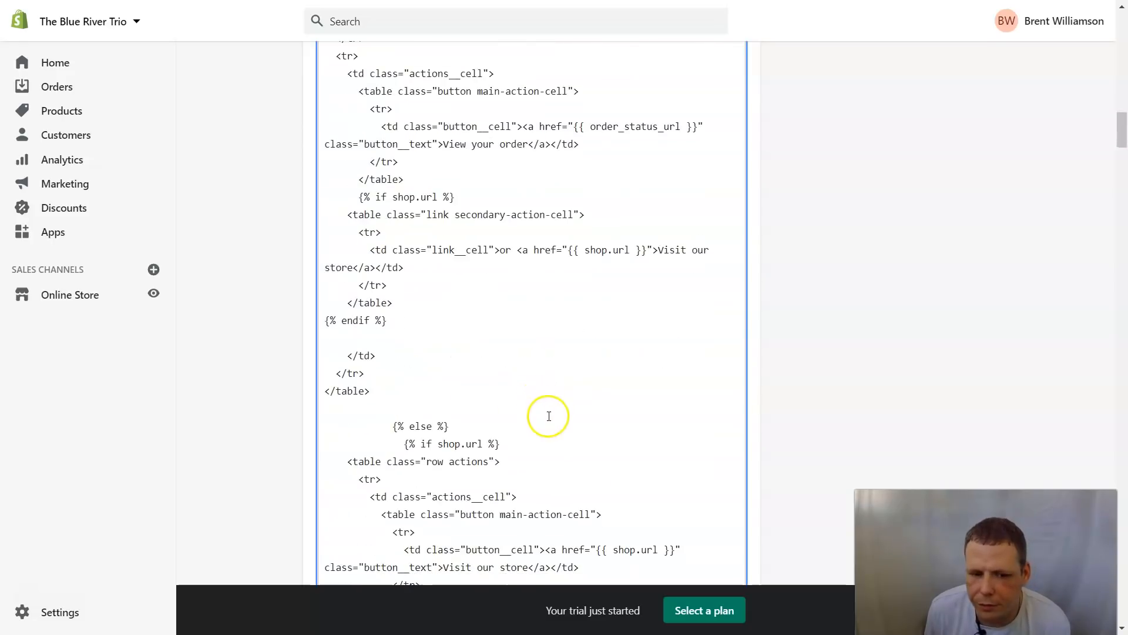
scroll(546, 402, down, 1)
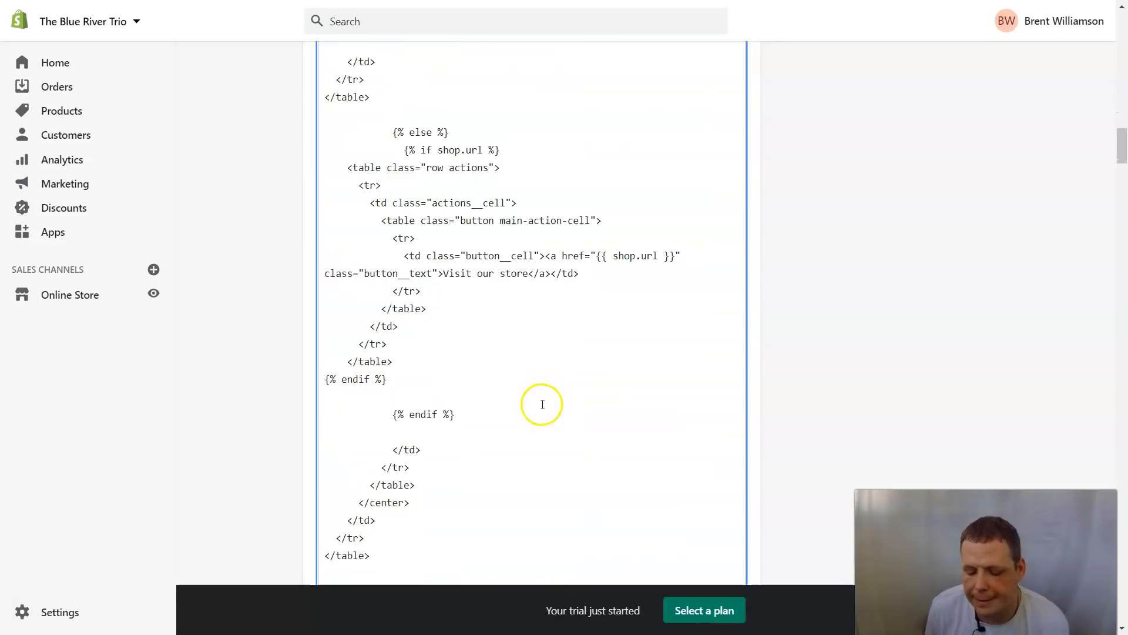
scroll(541, 404, down, 11)
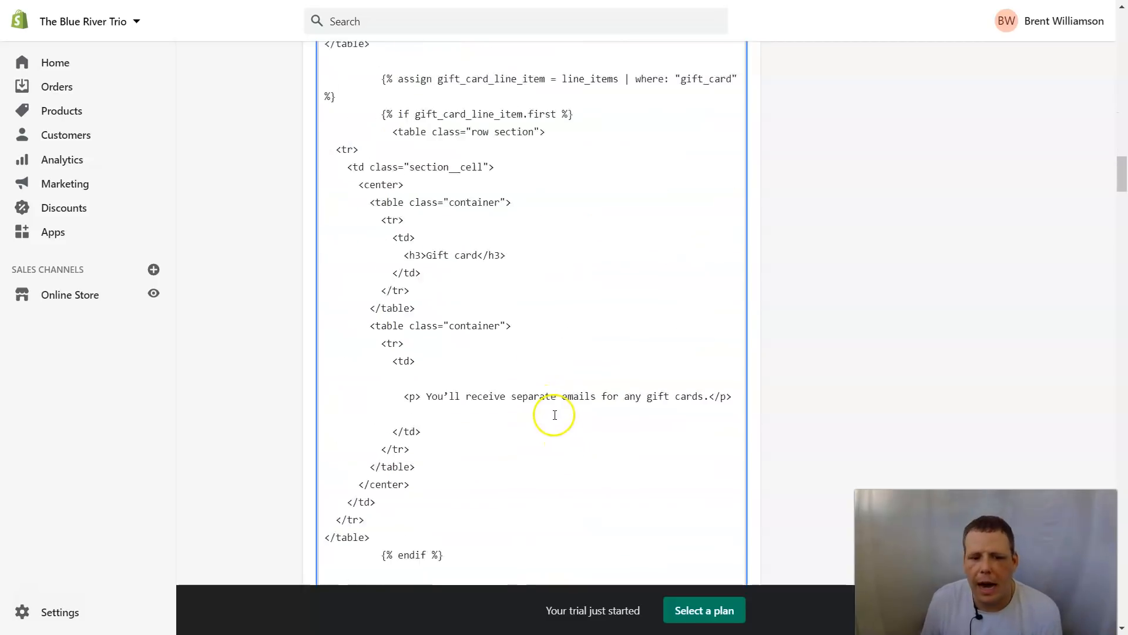
scroll(611, 329, down, 3)
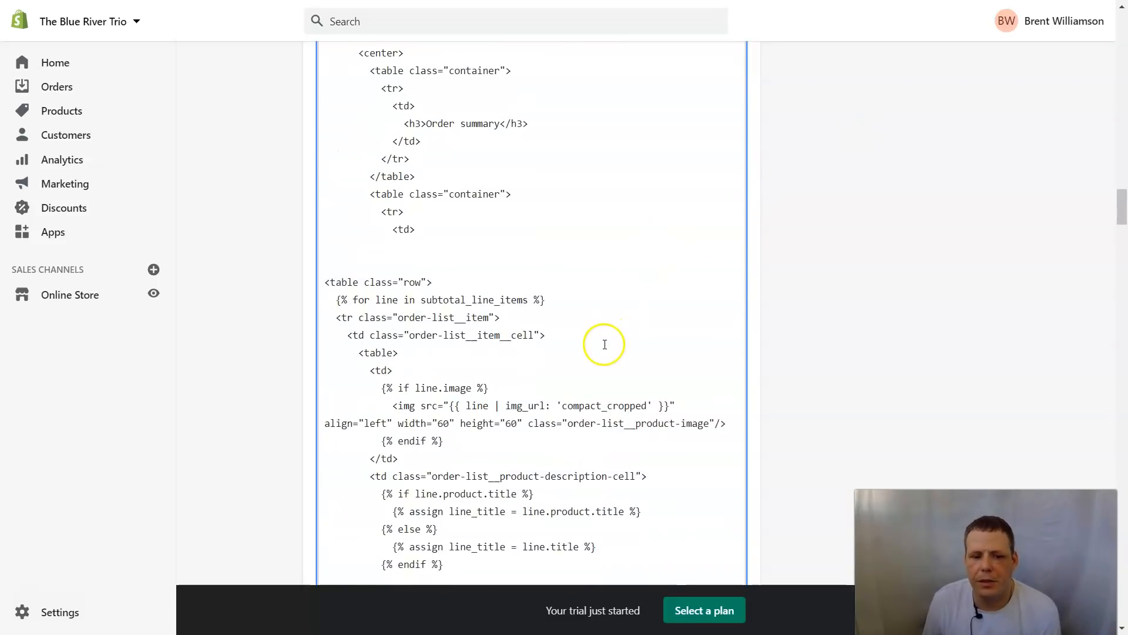
scroll(603, 345, down, 4)
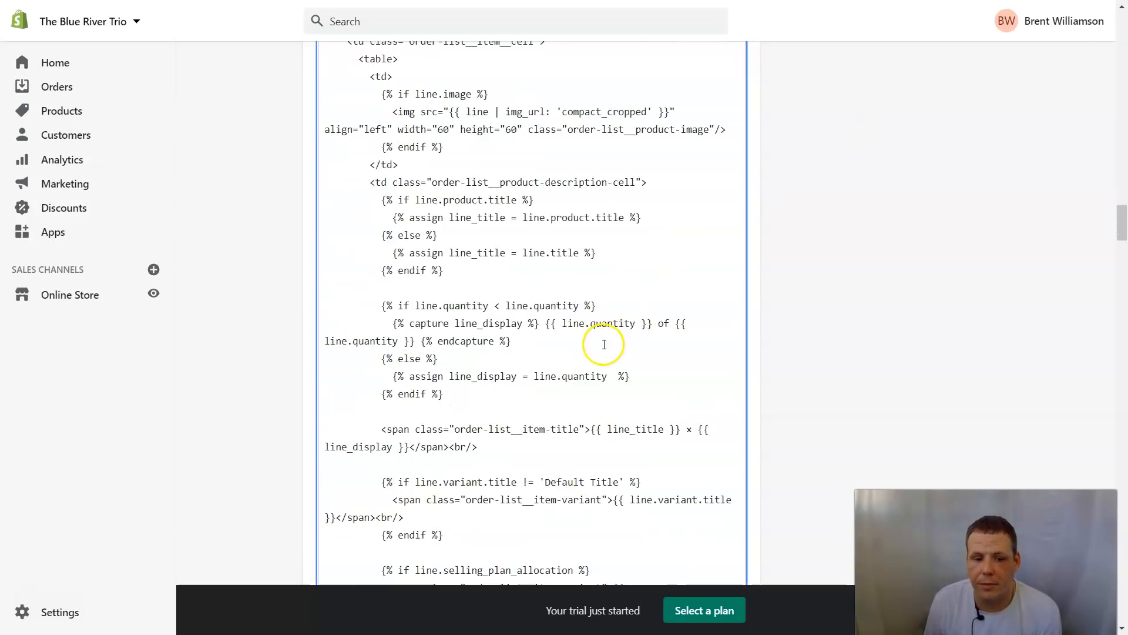
scroll(604, 345, down, 3)
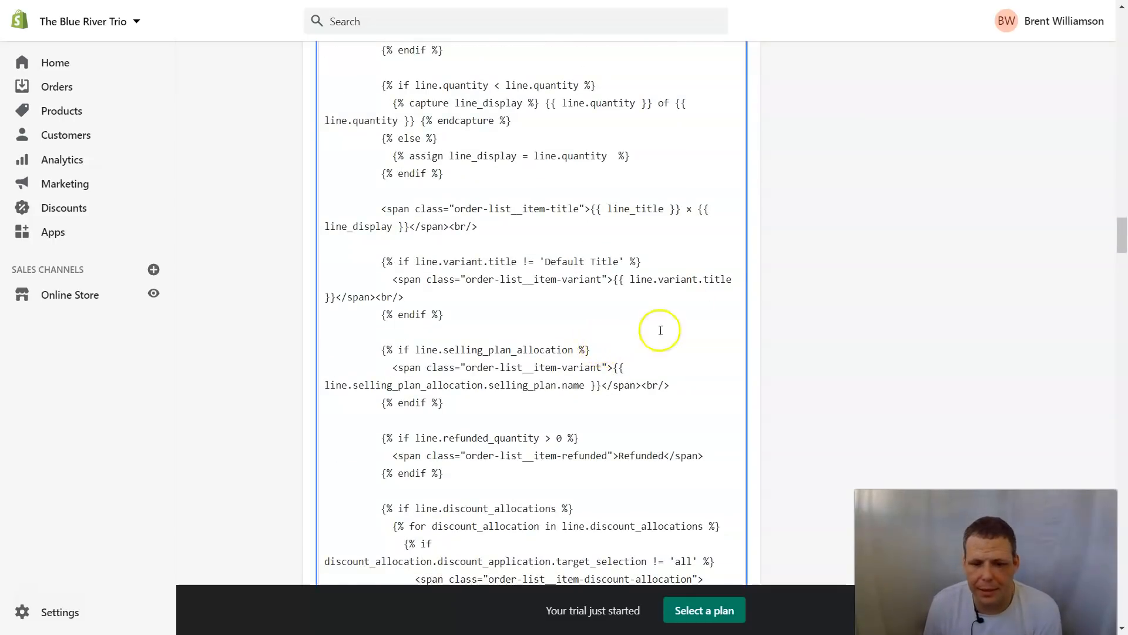
scroll(913, 242, up, 20)
scroll(764, 151, up, 15)
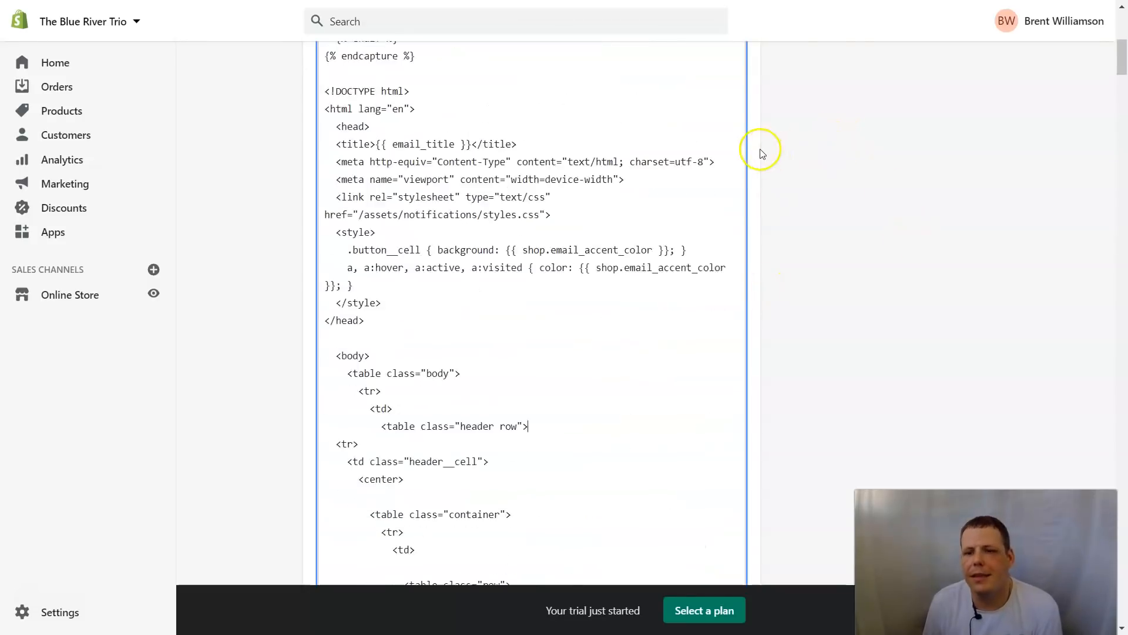
Step: Preview the email, reviewing the new title, 'Hello!!' greeting and ORDER label, then close it
click(813, 69)
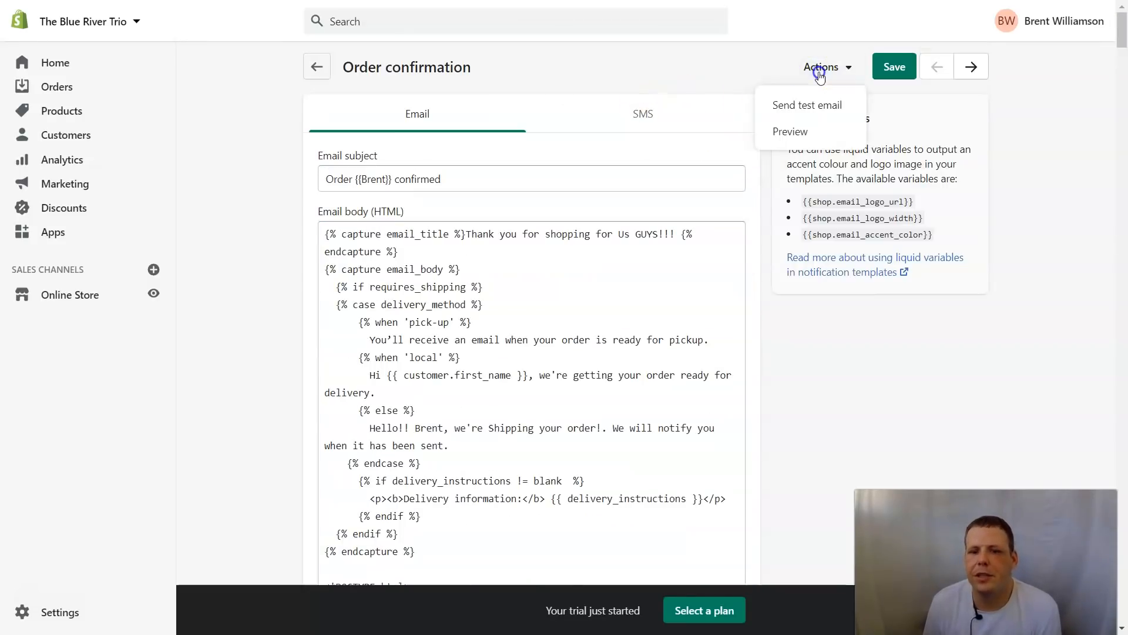
click(811, 135)
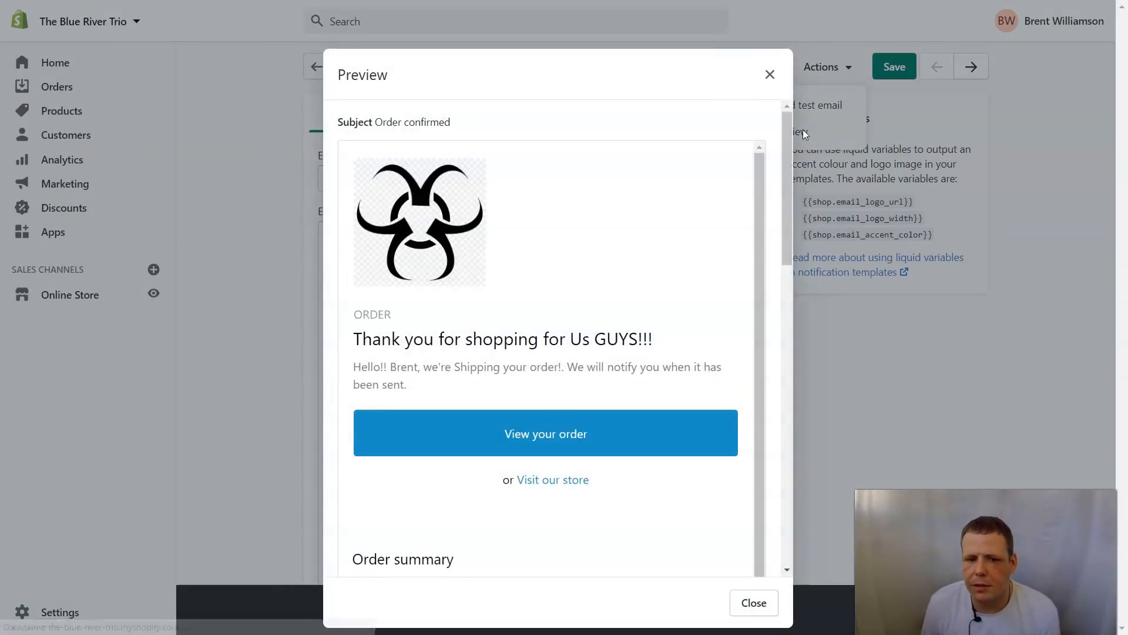
scroll(641, 271, down, 12)
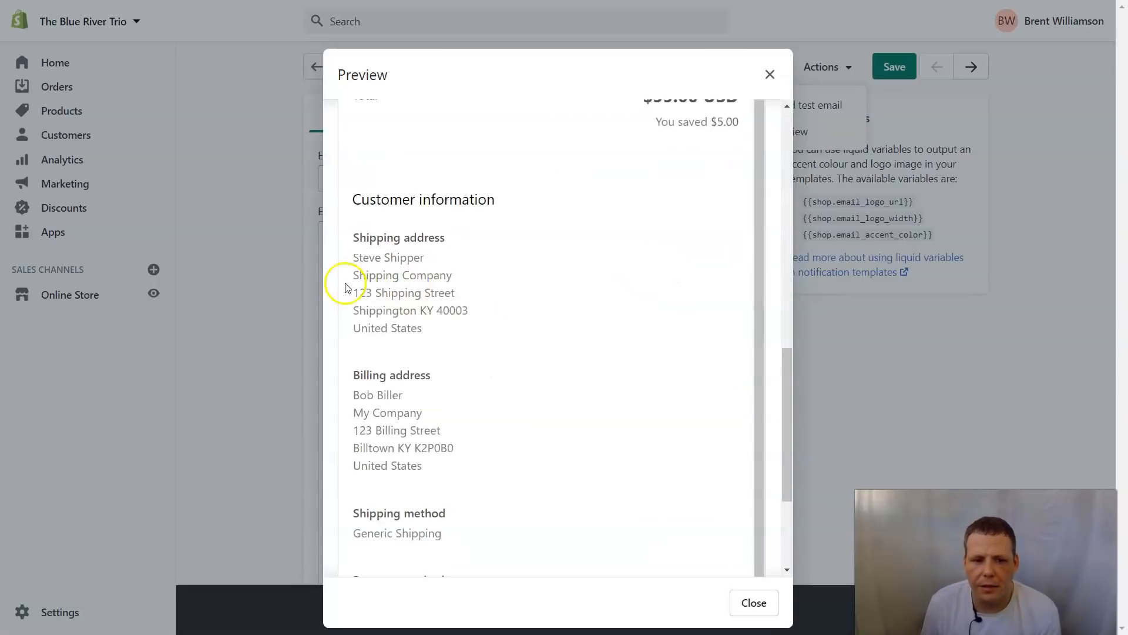
scroll(453, 328, down, 3)
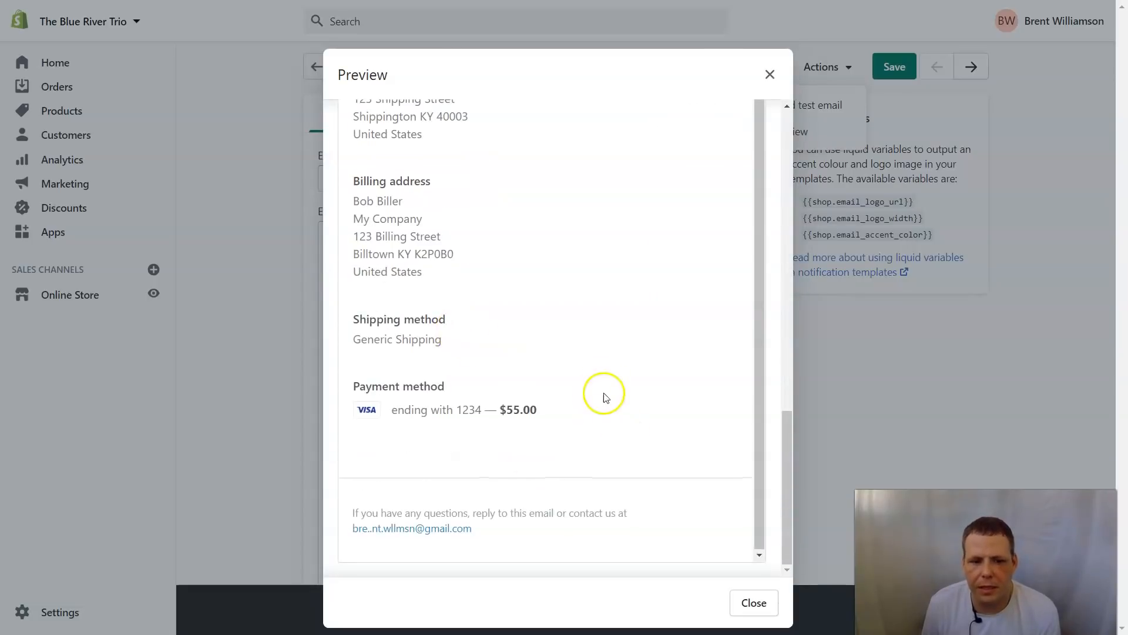
scroll(606, 398, up, 15)
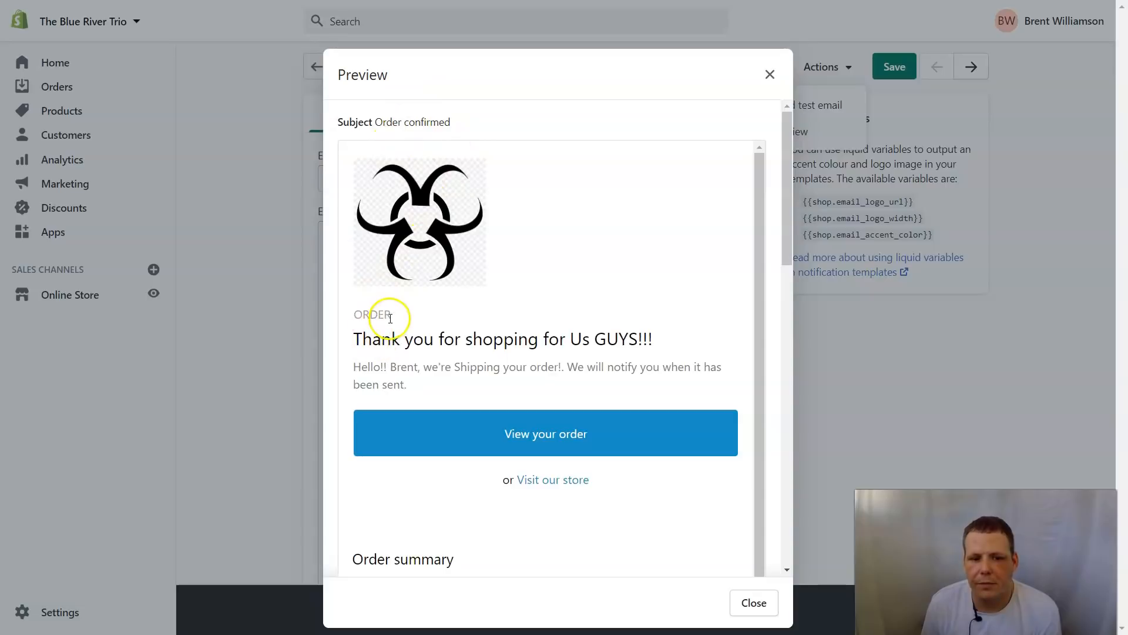
drag(359, 314, 348, 307)
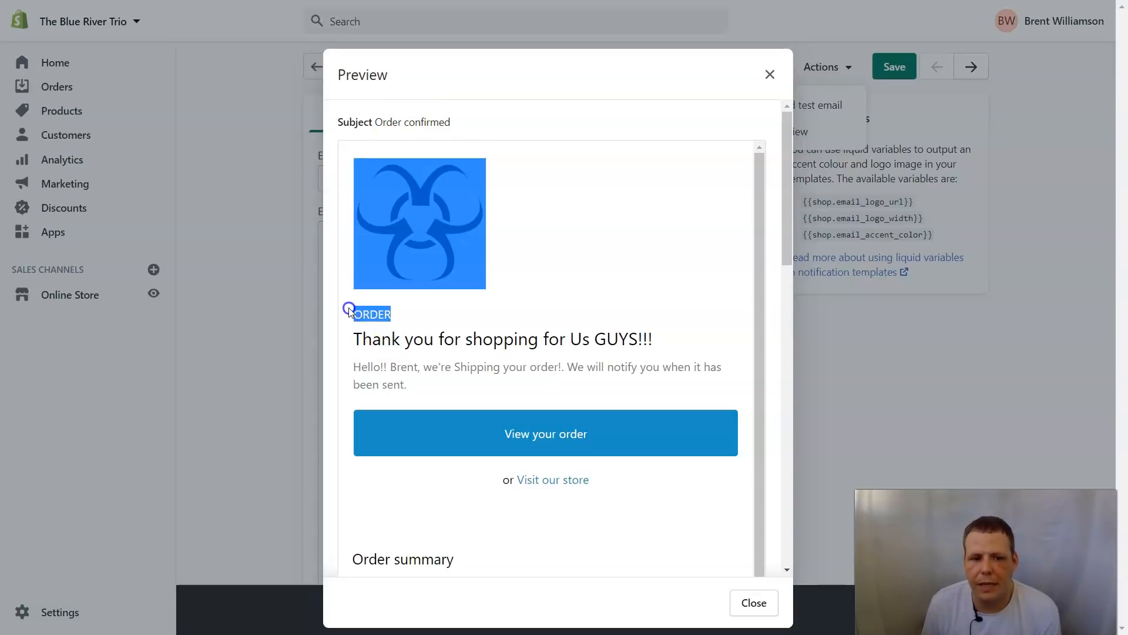
click(771, 75)
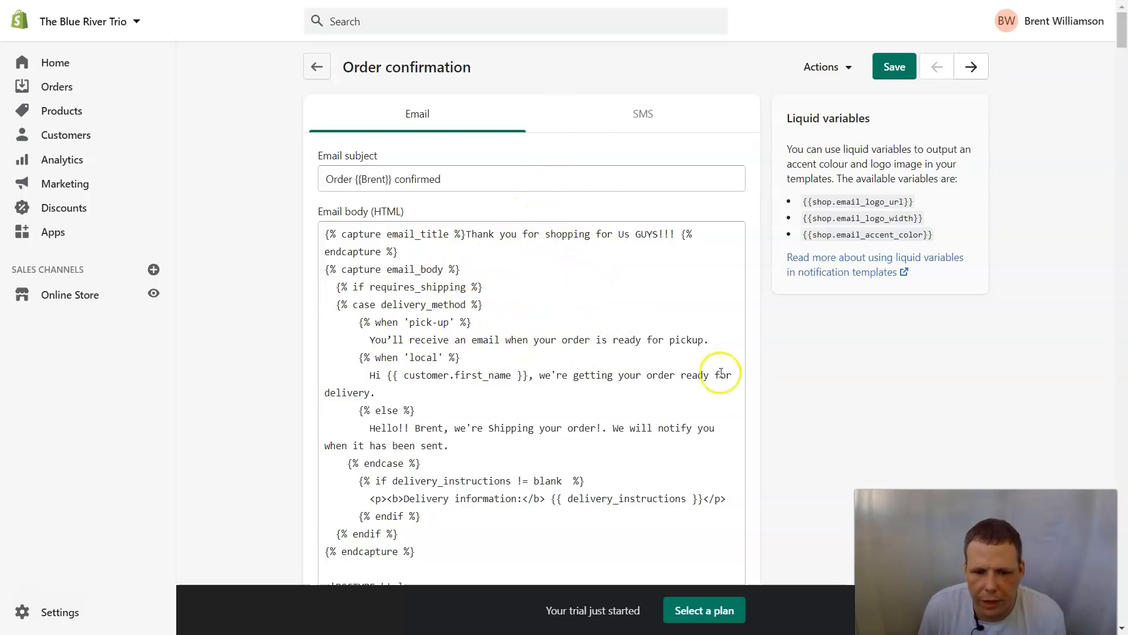
Step: Preview the order confirmation email twice more, closing it in between
scroll(498, 448, down, 1)
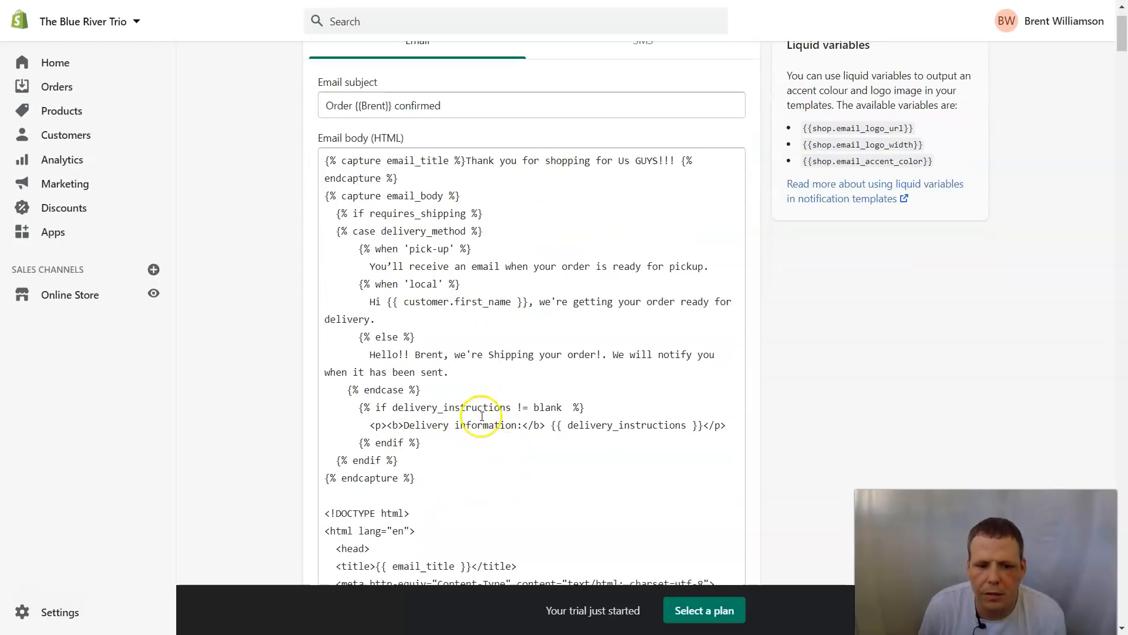
scroll(494, 446, up, 1)
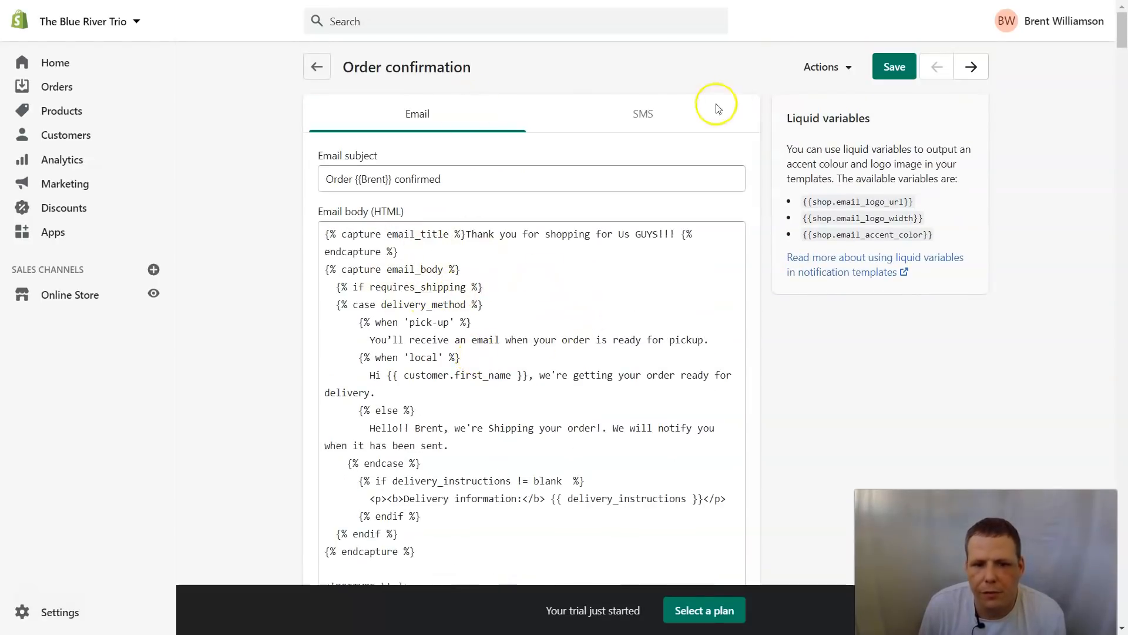
click(817, 65)
click(788, 140)
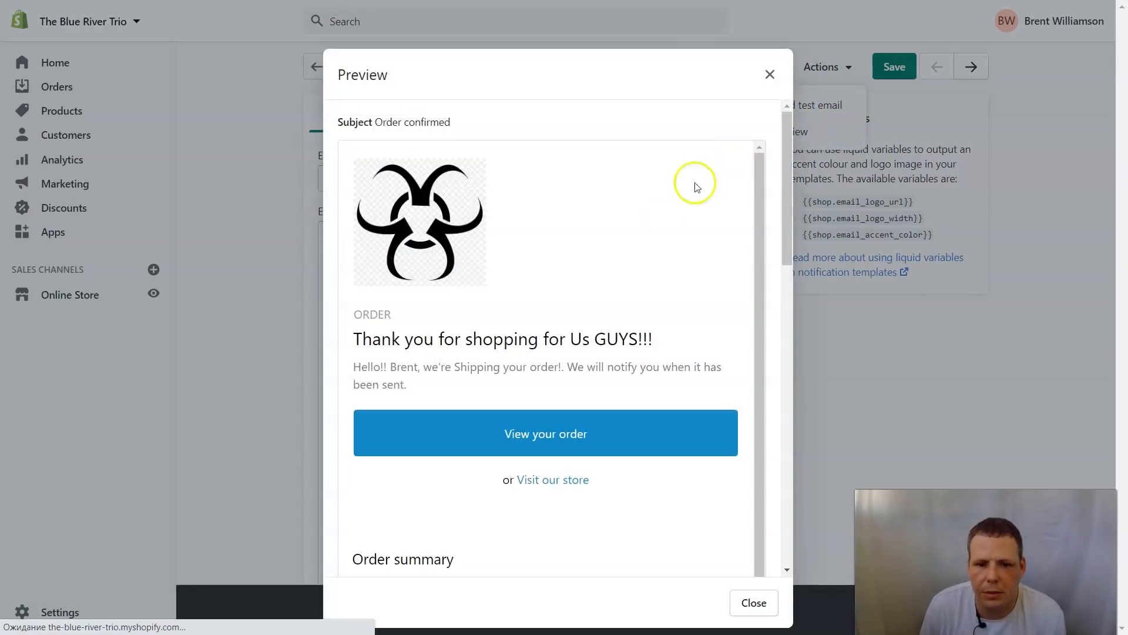
scroll(592, 341, down, 10)
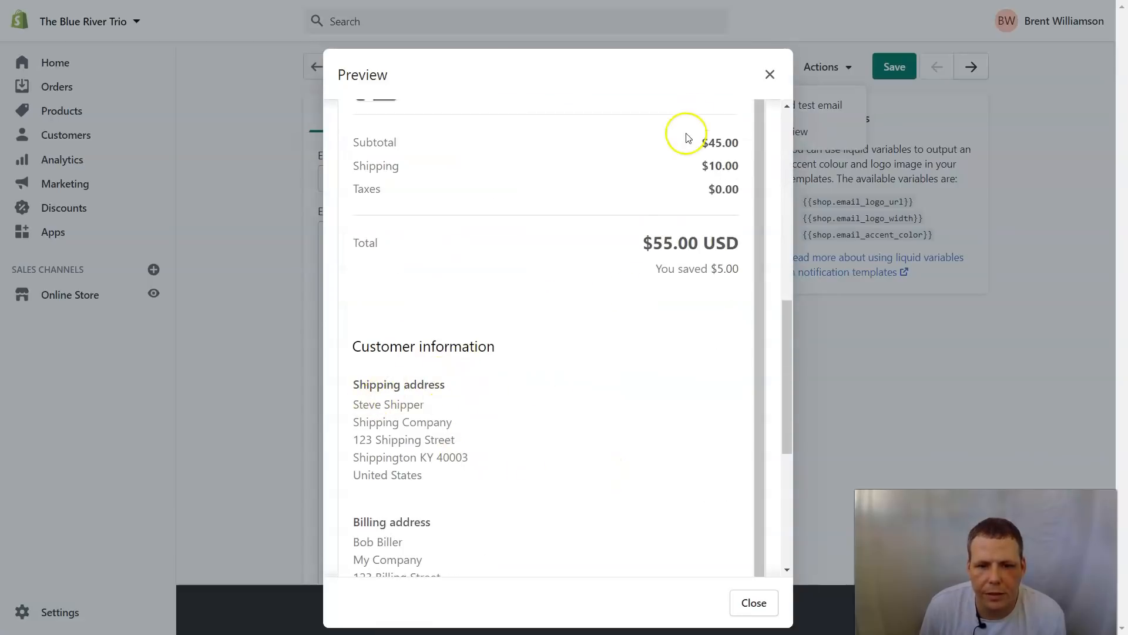
click(769, 74)
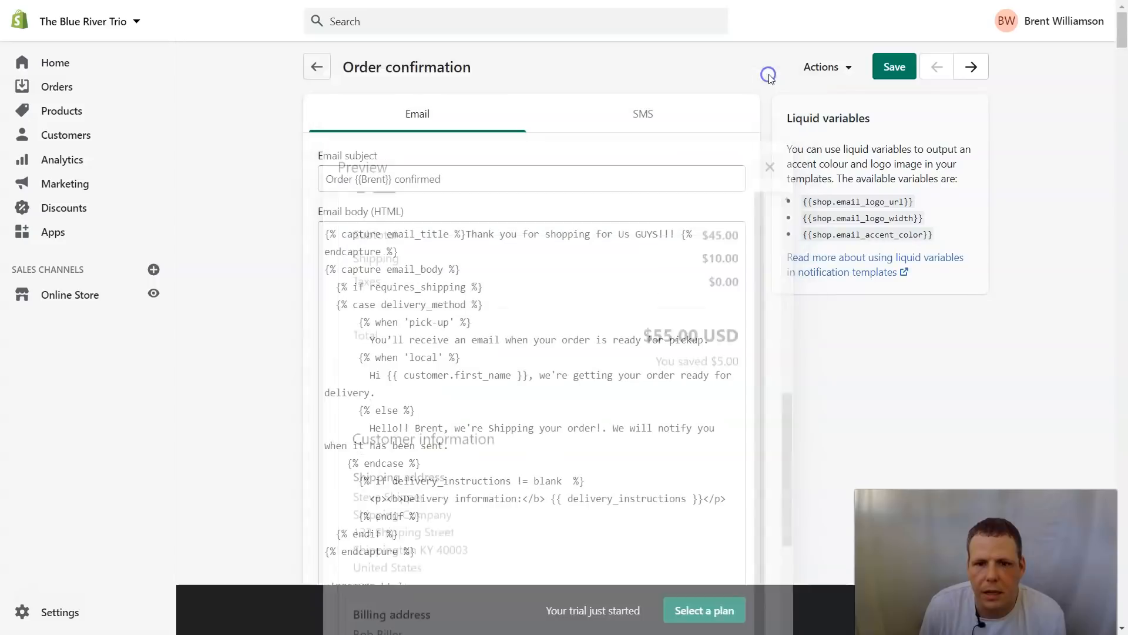
click(817, 69)
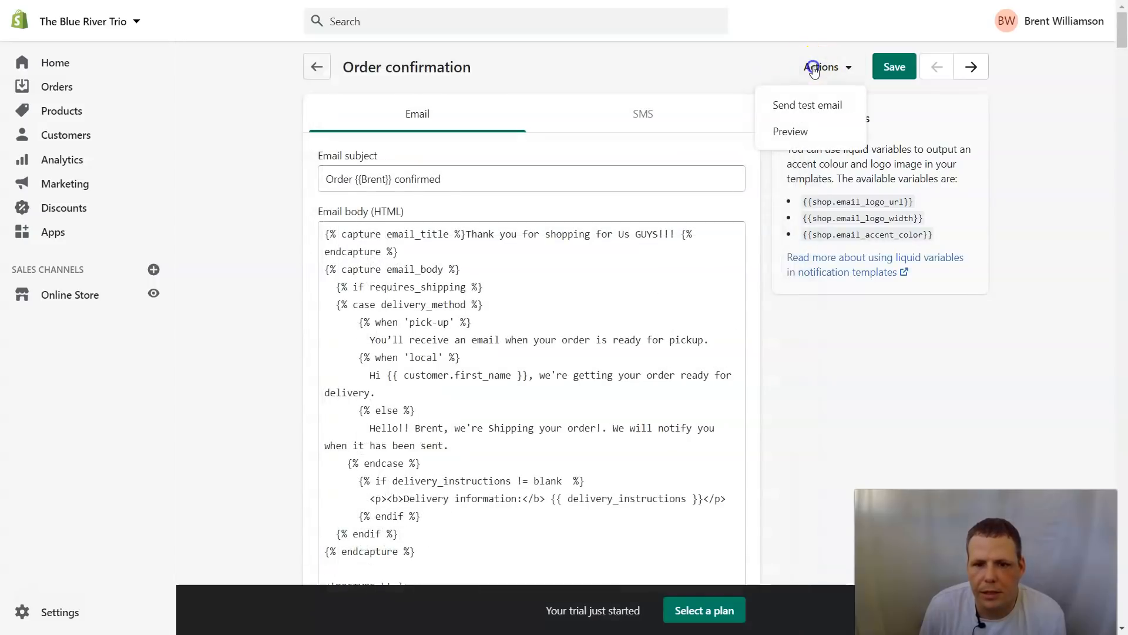
click(773, 134)
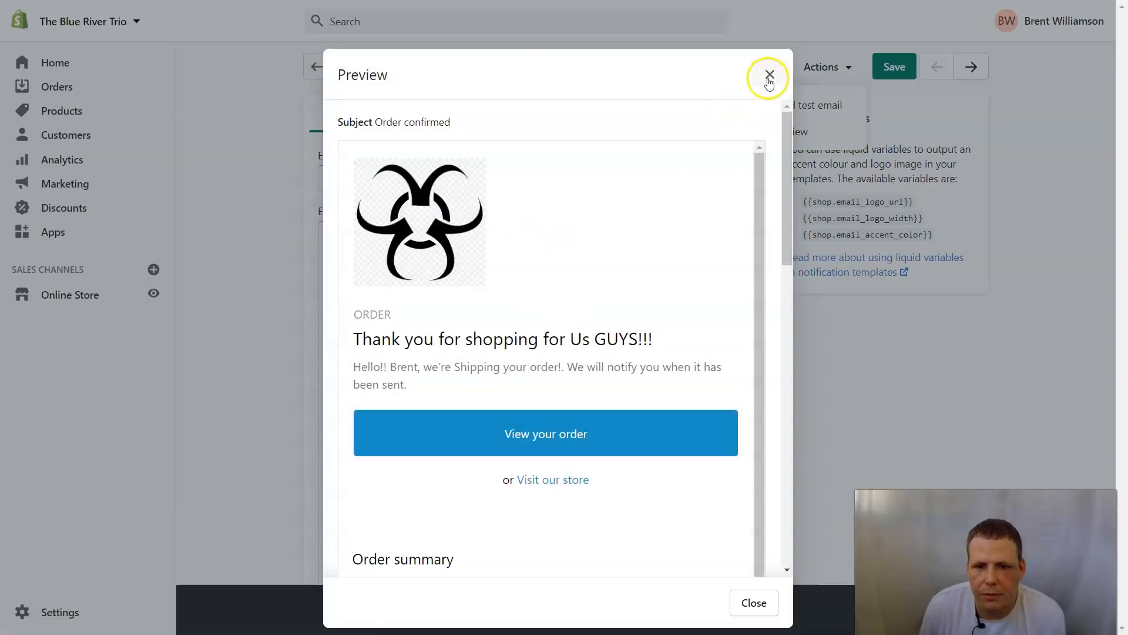
click(769, 75)
scroll(637, 239, down, 4)
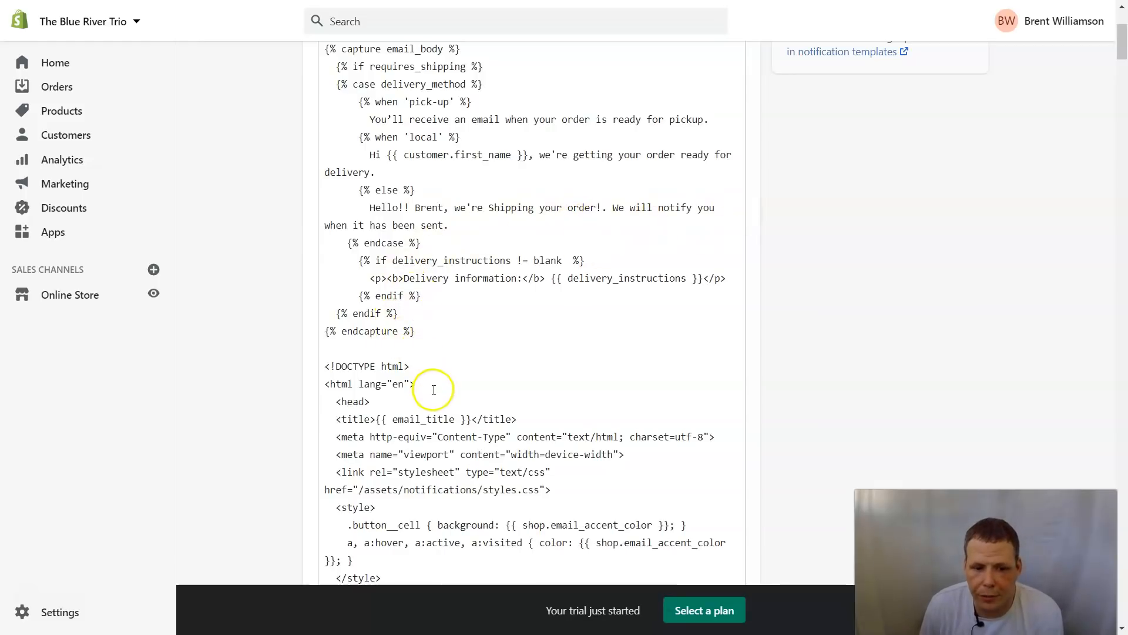
scroll(434, 386, down, 4)
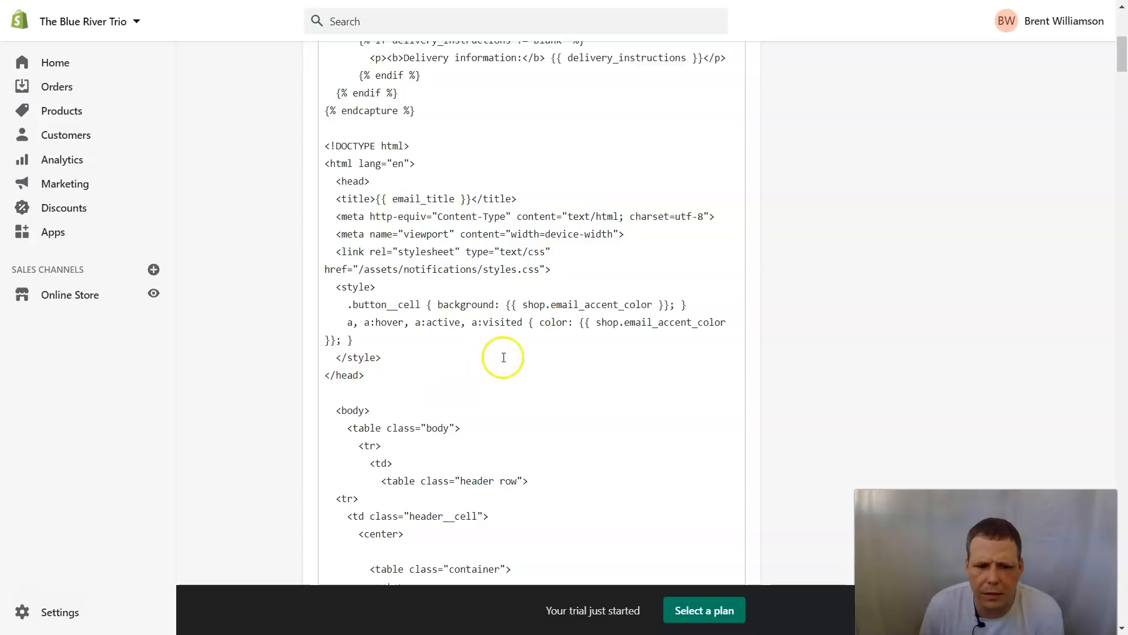
scroll(453, 381, down, 4)
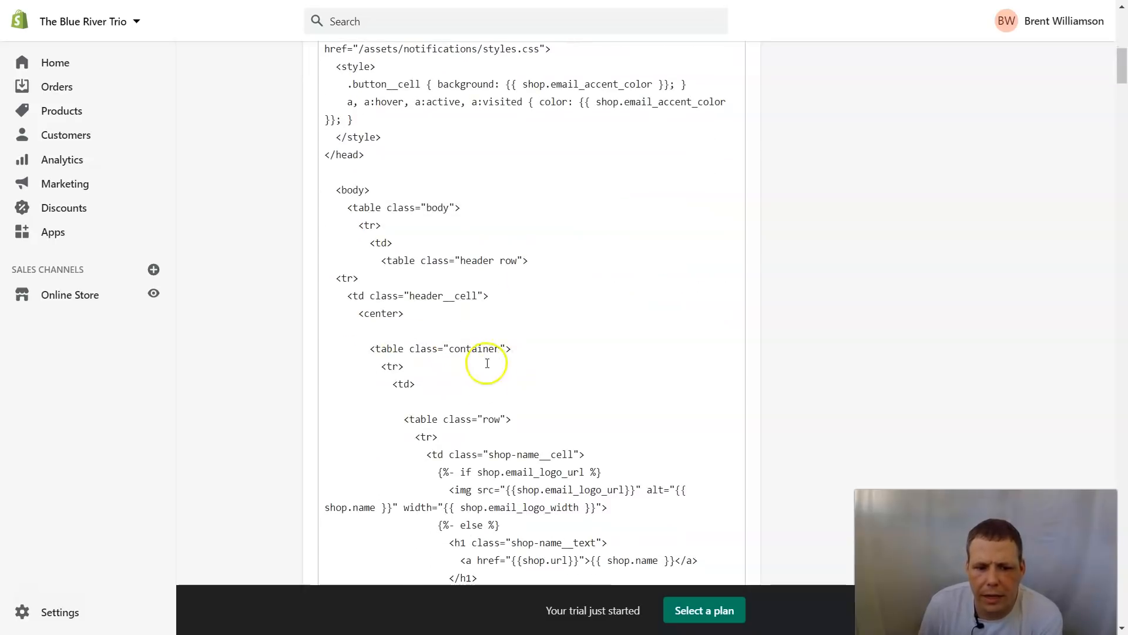
scroll(448, 347, down, 14)
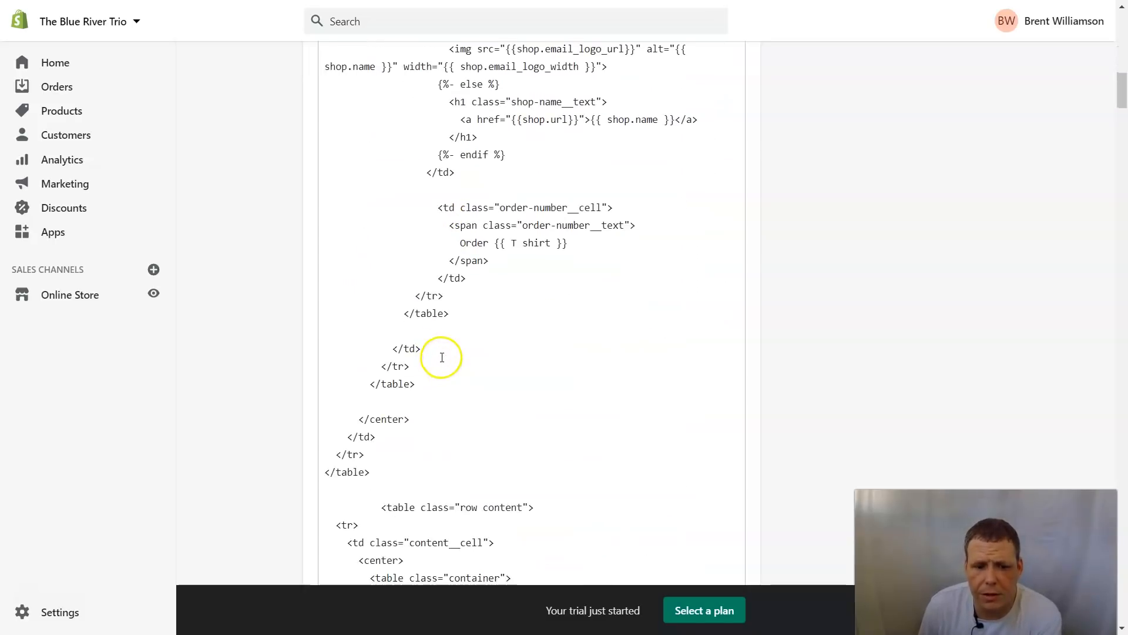
scroll(442, 357, down, 9)
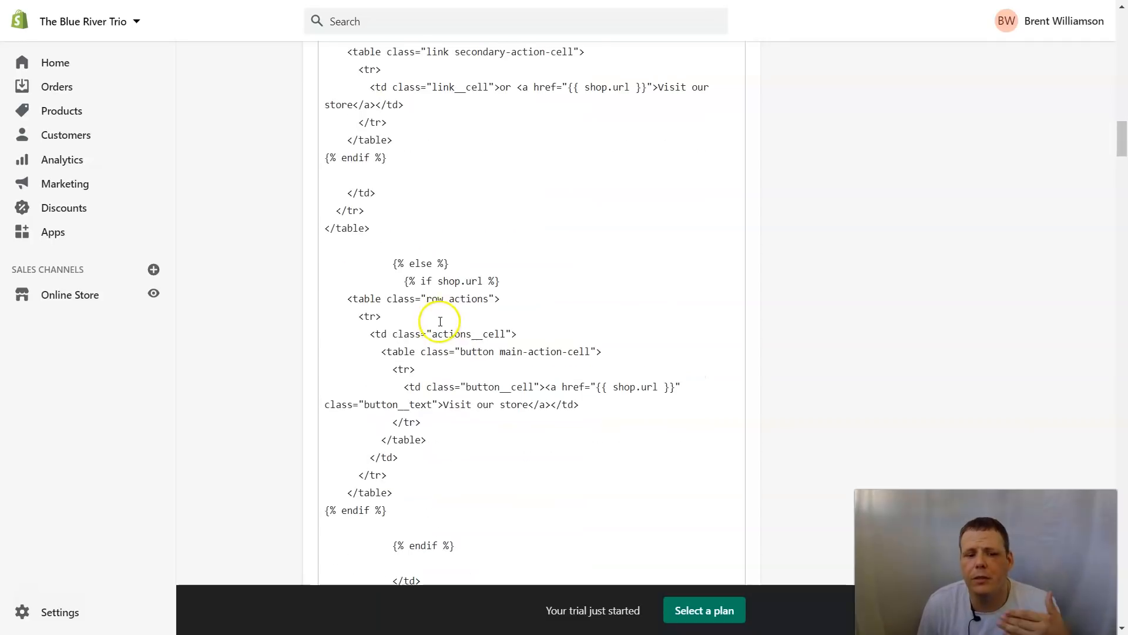
scroll(441, 317, down, 8)
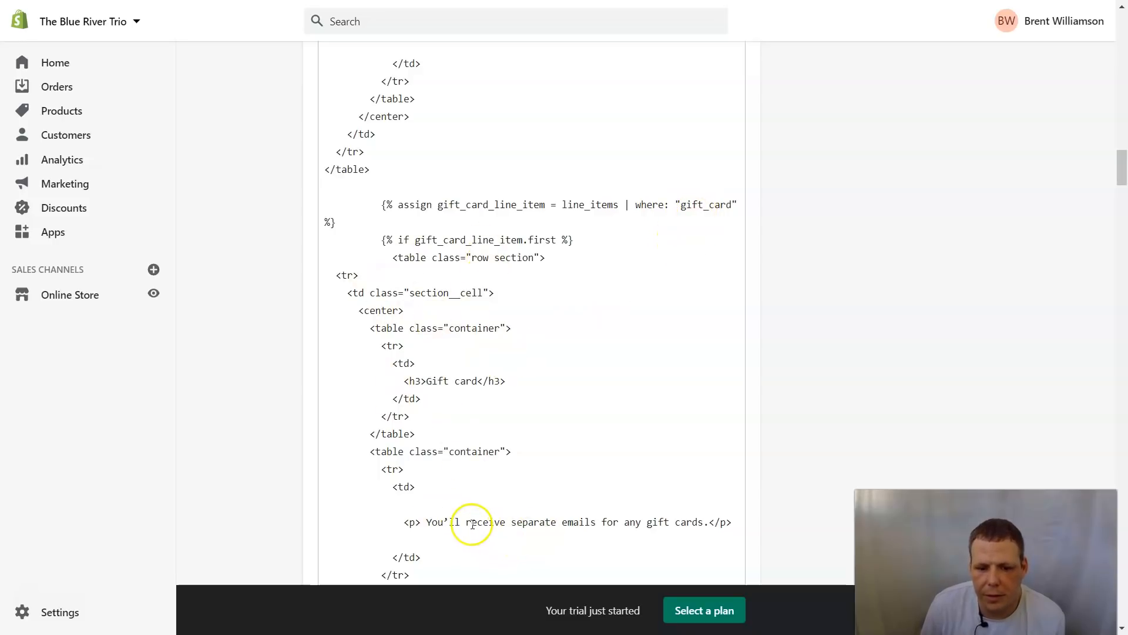
drag(428, 521, 691, 521)
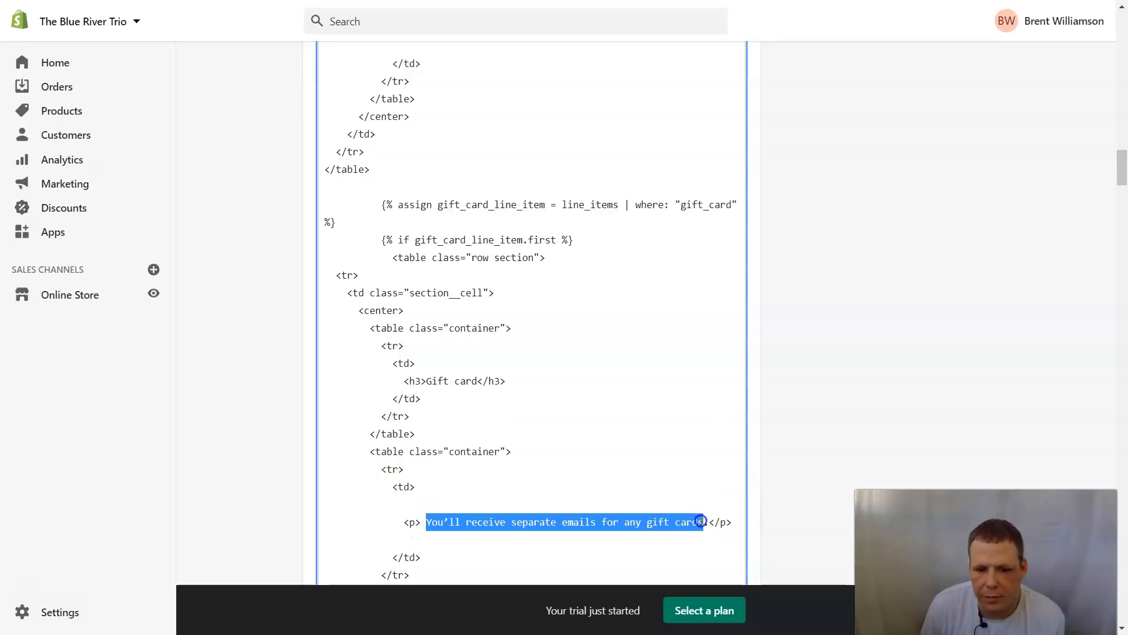
scroll(224, 629, up, 2)
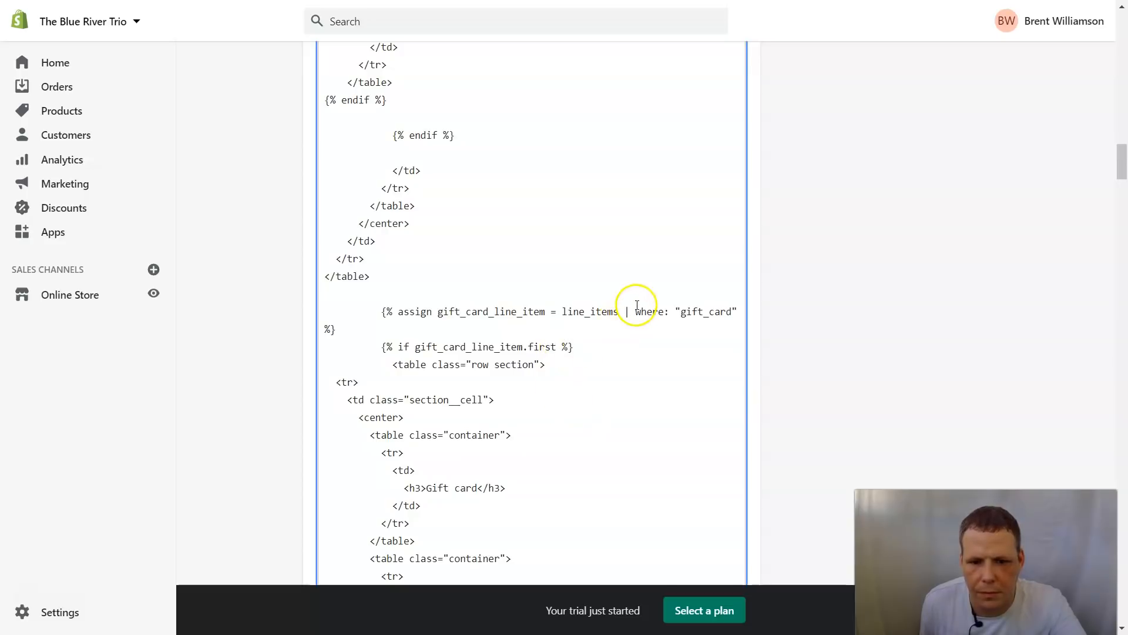
scroll(517, 368, up, 5)
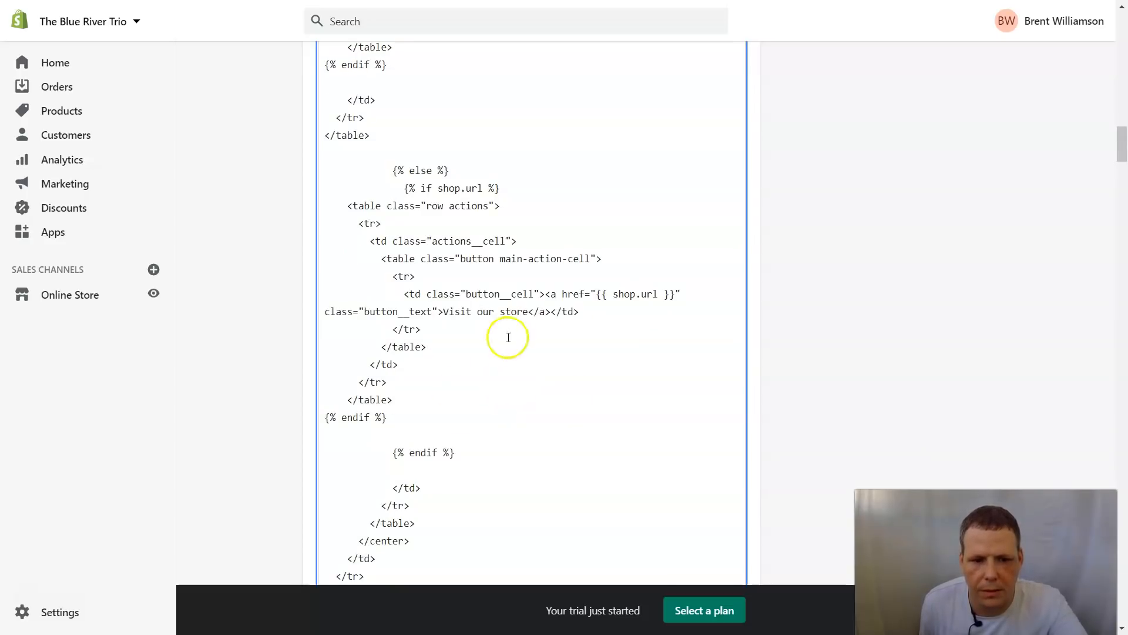
scroll(507, 336, down, 5)
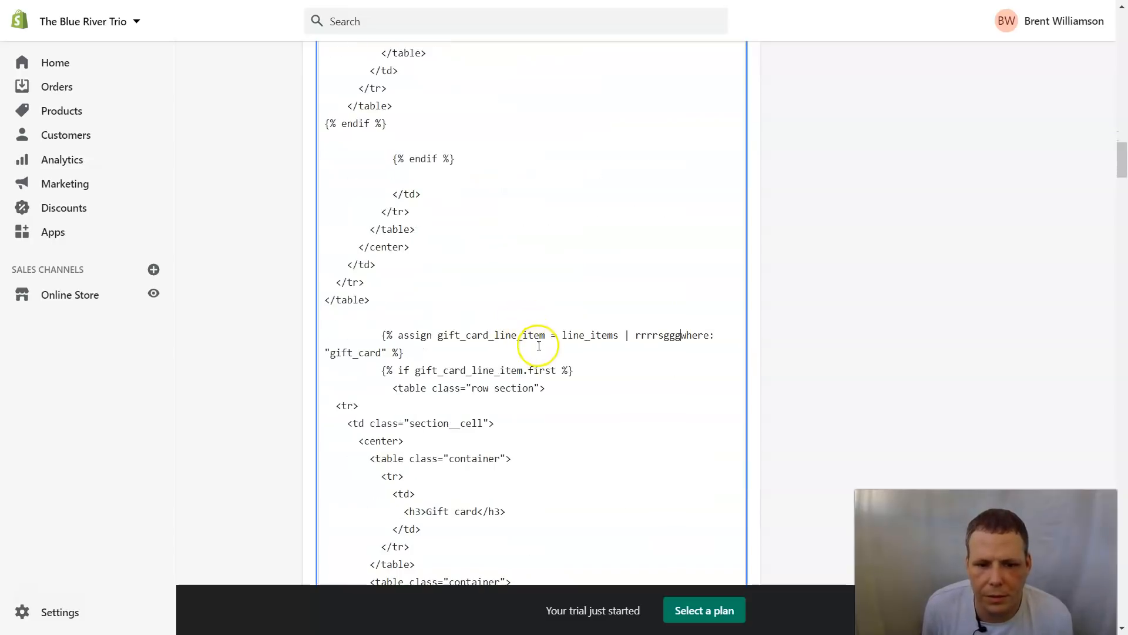
scroll(611, 341, up, 5)
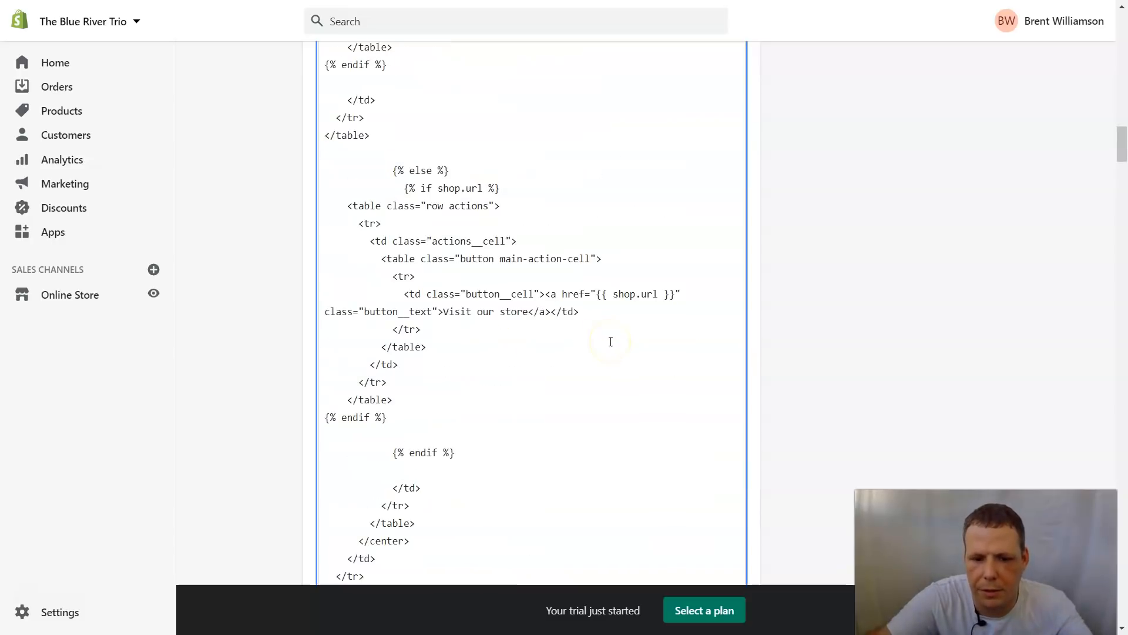
scroll(630, 353, down, 7)
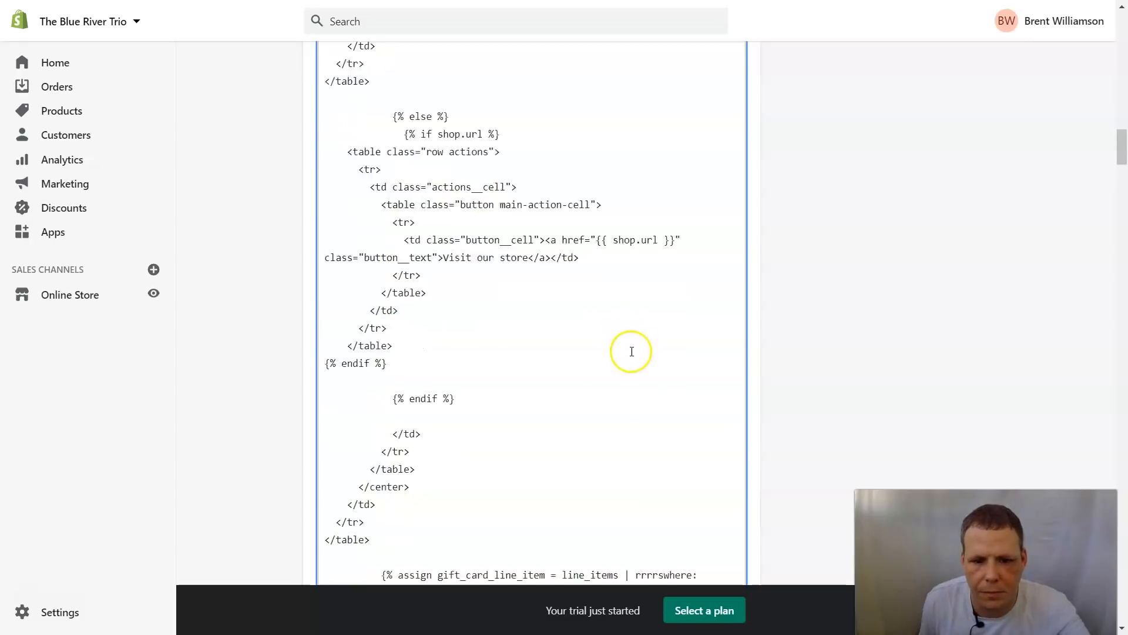
scroll(663, 363, up, 7)
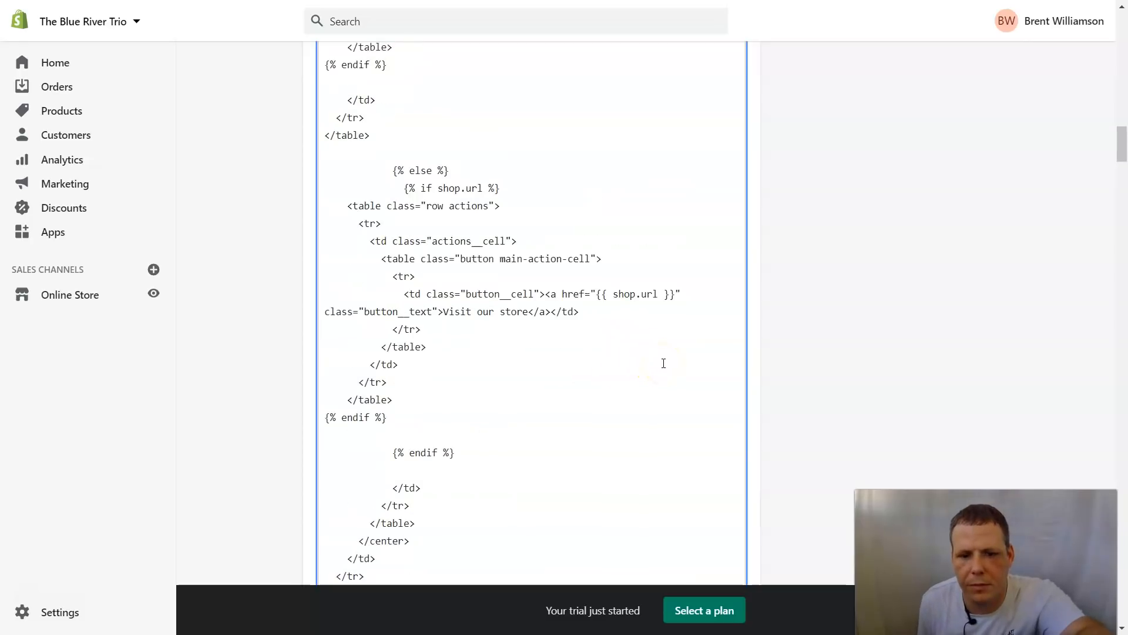
scroll(653, 366, down, 11)
scroll(654, 366, up, 11)
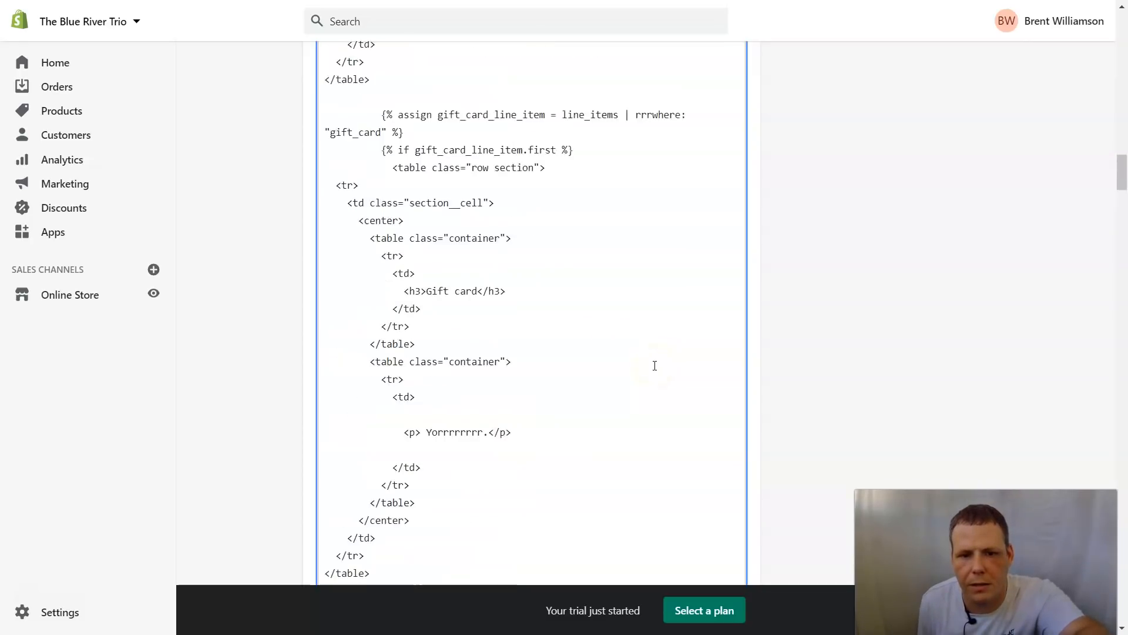
scroll(655, 365, down, 5)
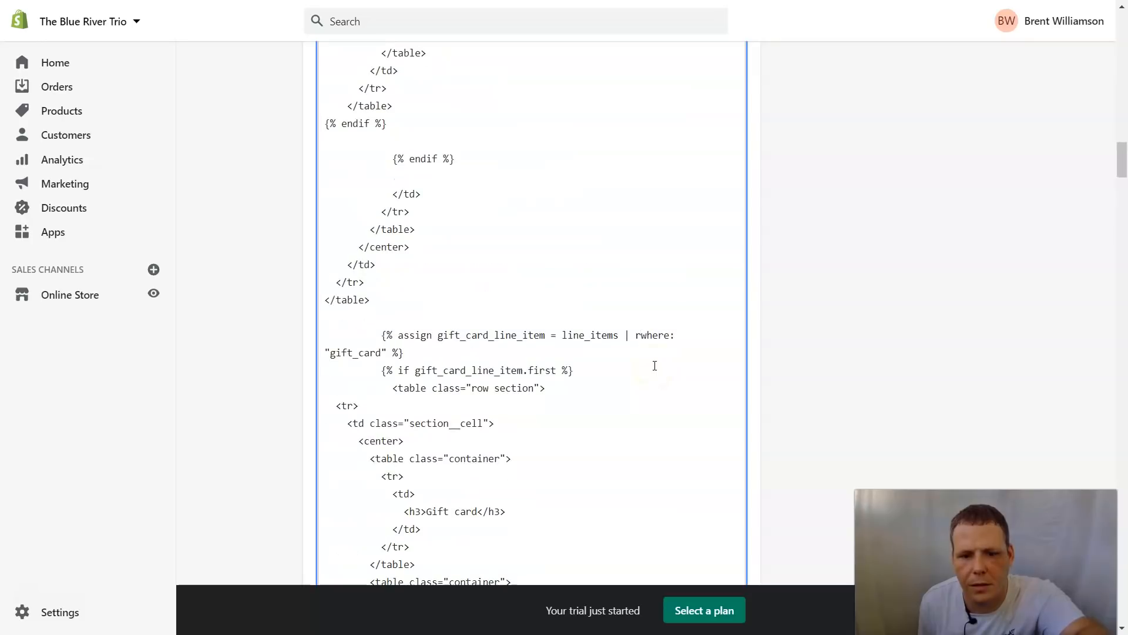
scroll(655, 365, up, 5)
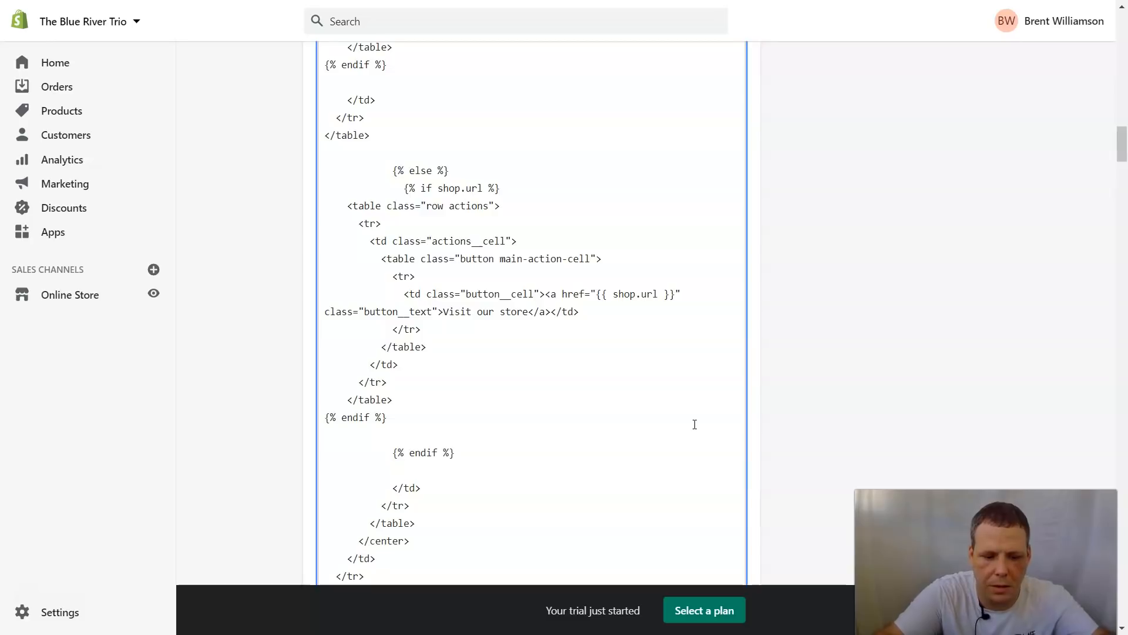
scroll(695, 424, down, 1)
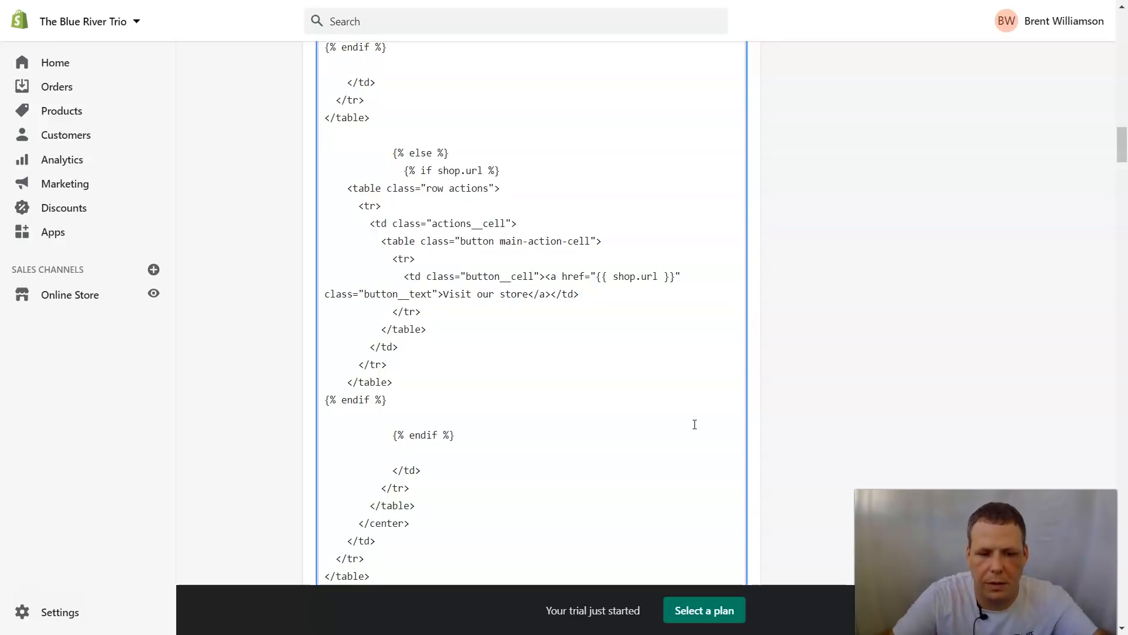
scroll(698, 423, down, 5)
scroll(692, 394, down, 4)
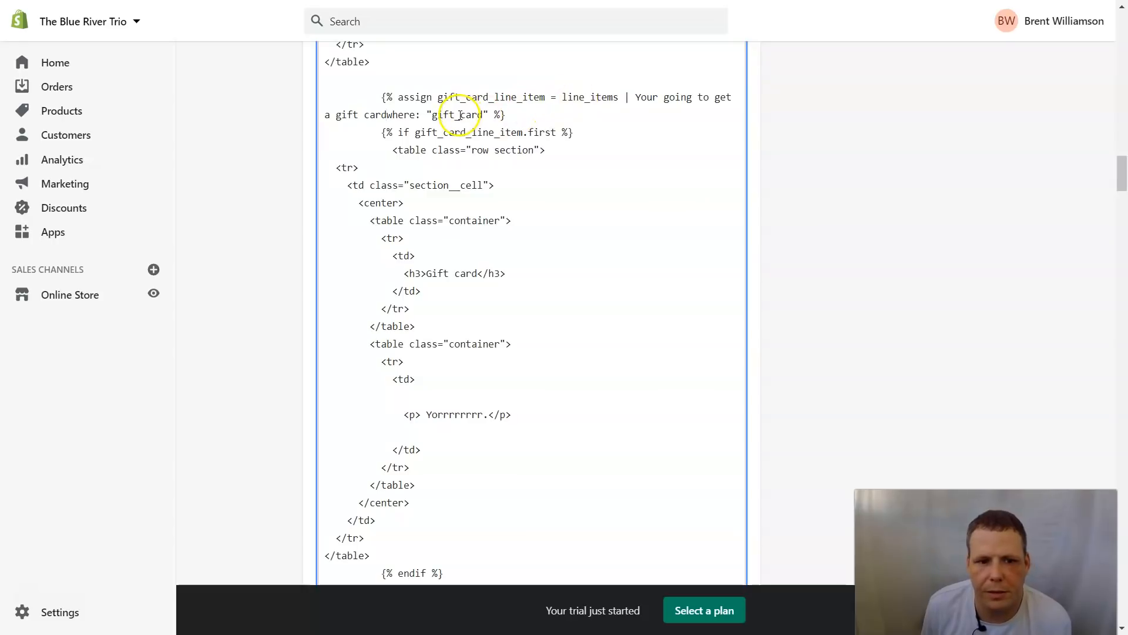
scroll(461, 117, up, 10)
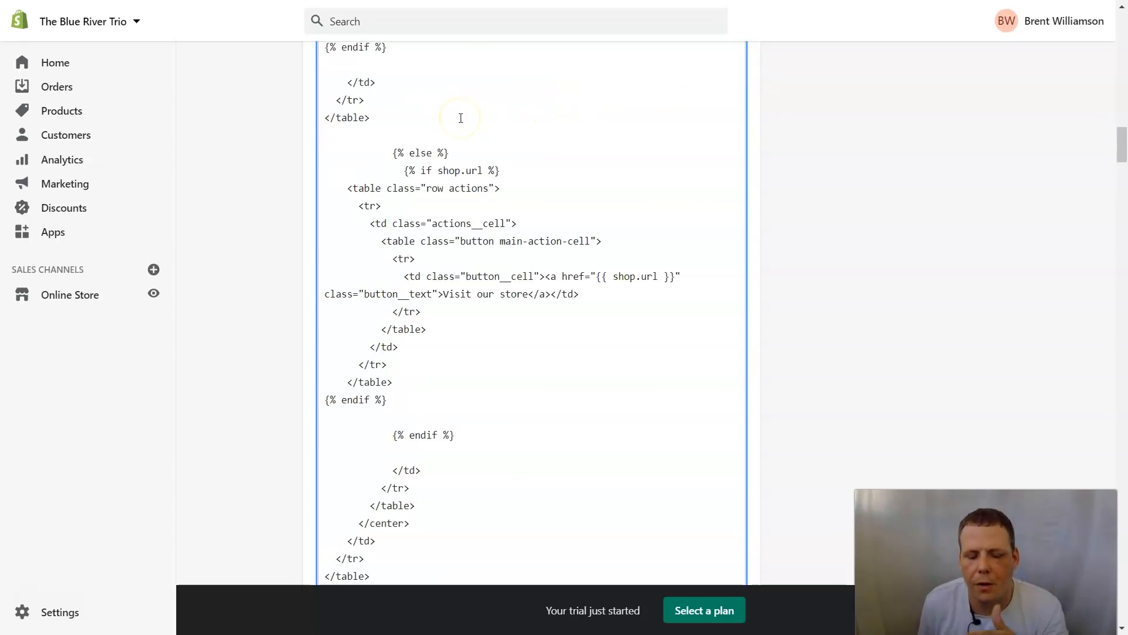
scroll(872, 133, up, 15)
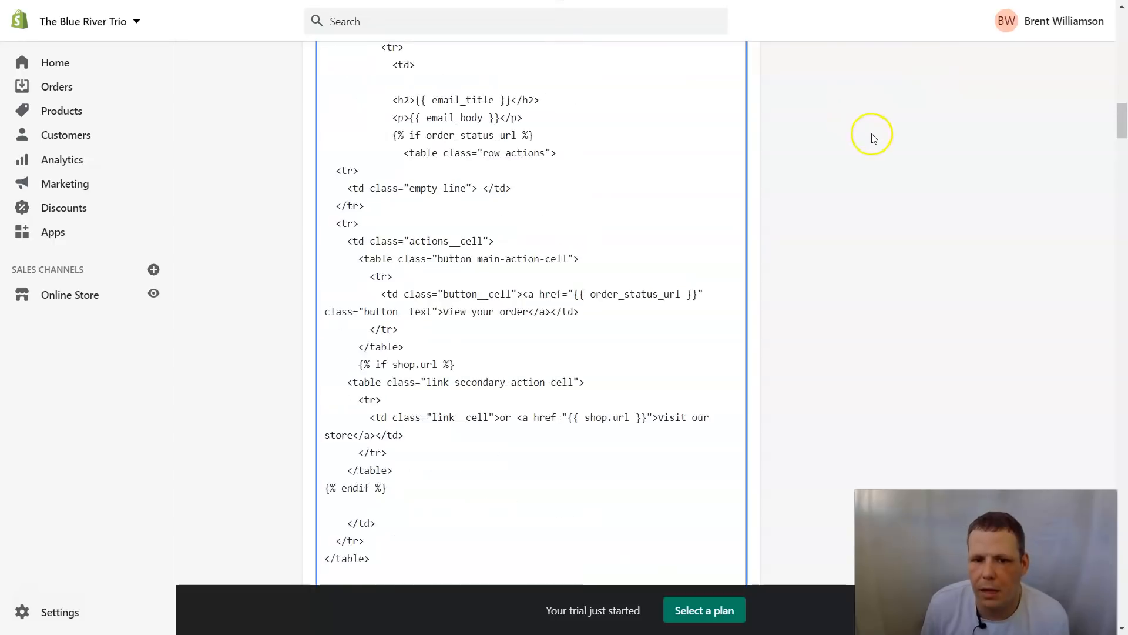
scroll(884, 100, up, 5)
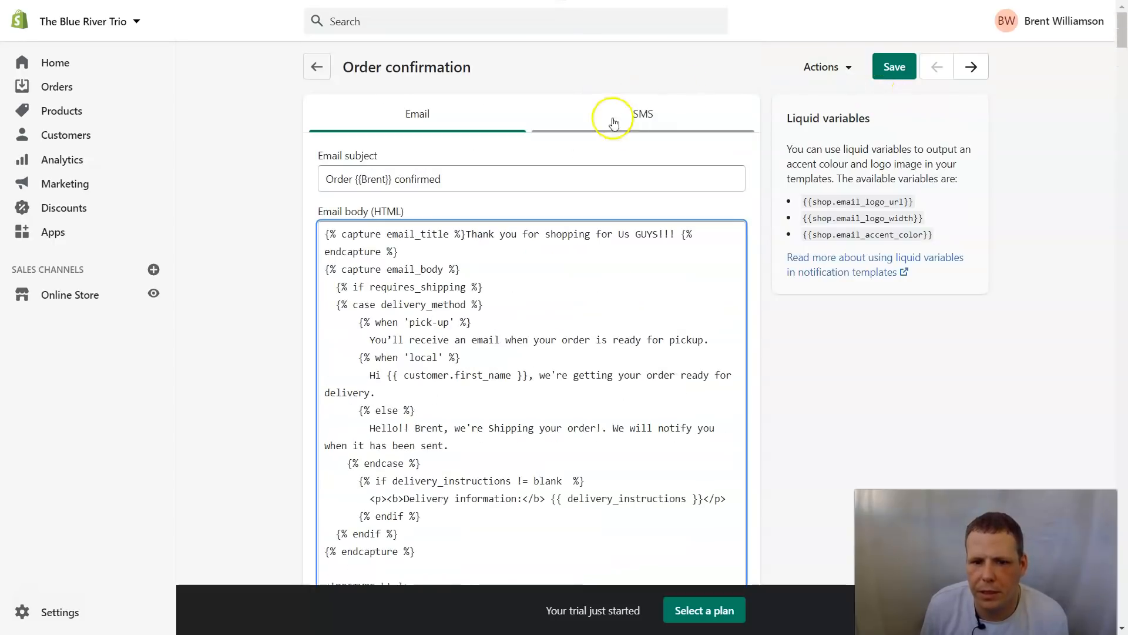
click(825, 74)
click(804, 132)
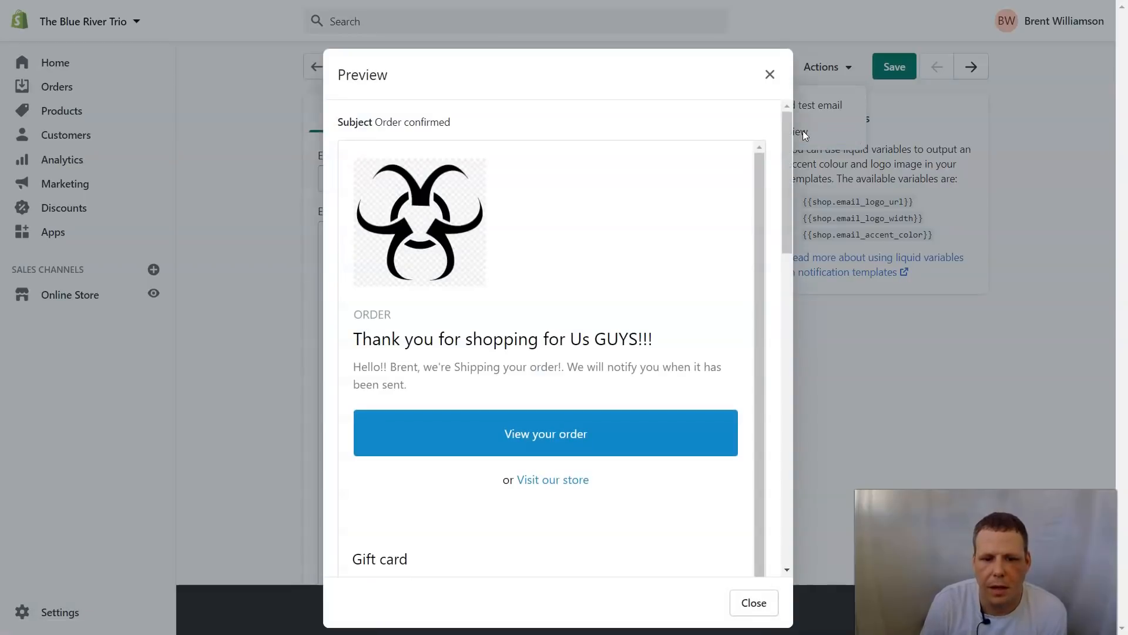
scroll(719, 270, down, 6)
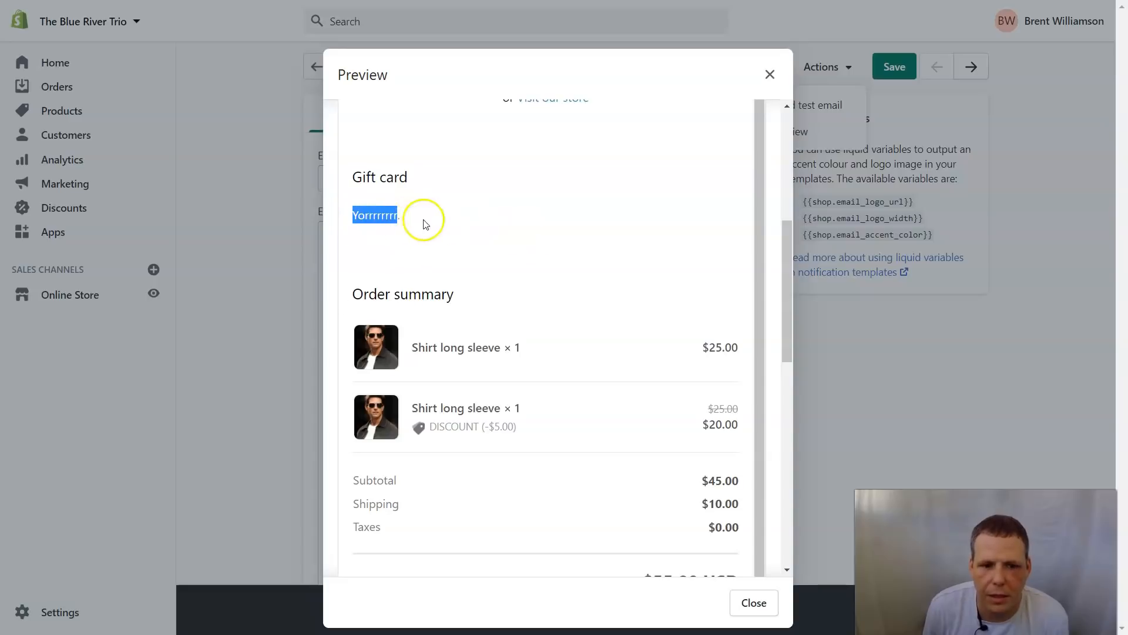
scroll(470, 244, down, 5)
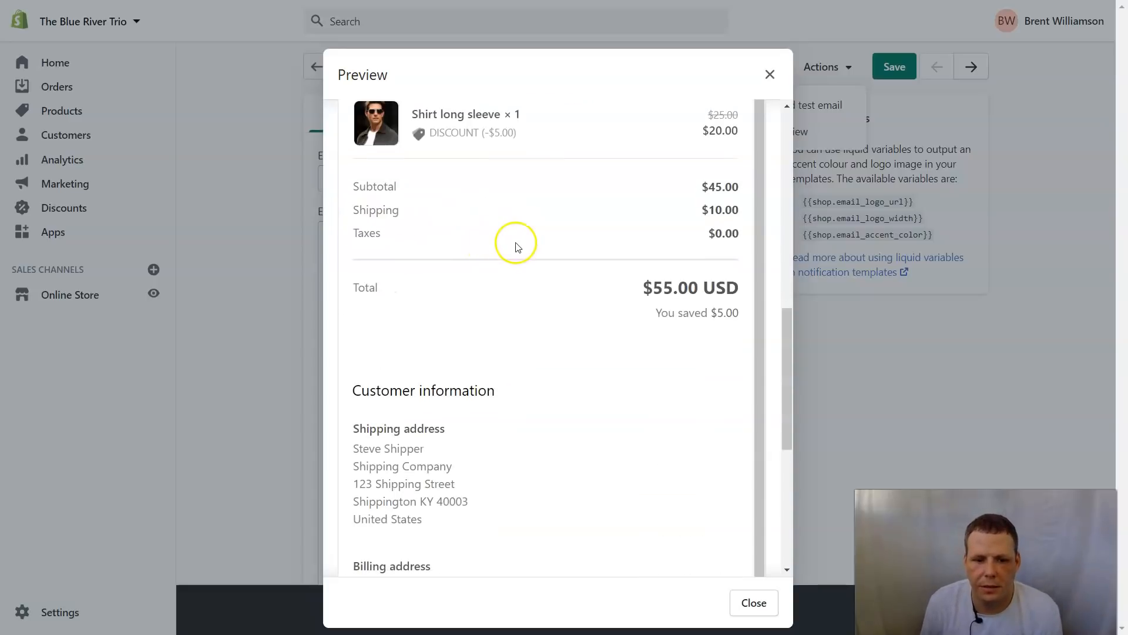
scroll(741, 113, up, 6)
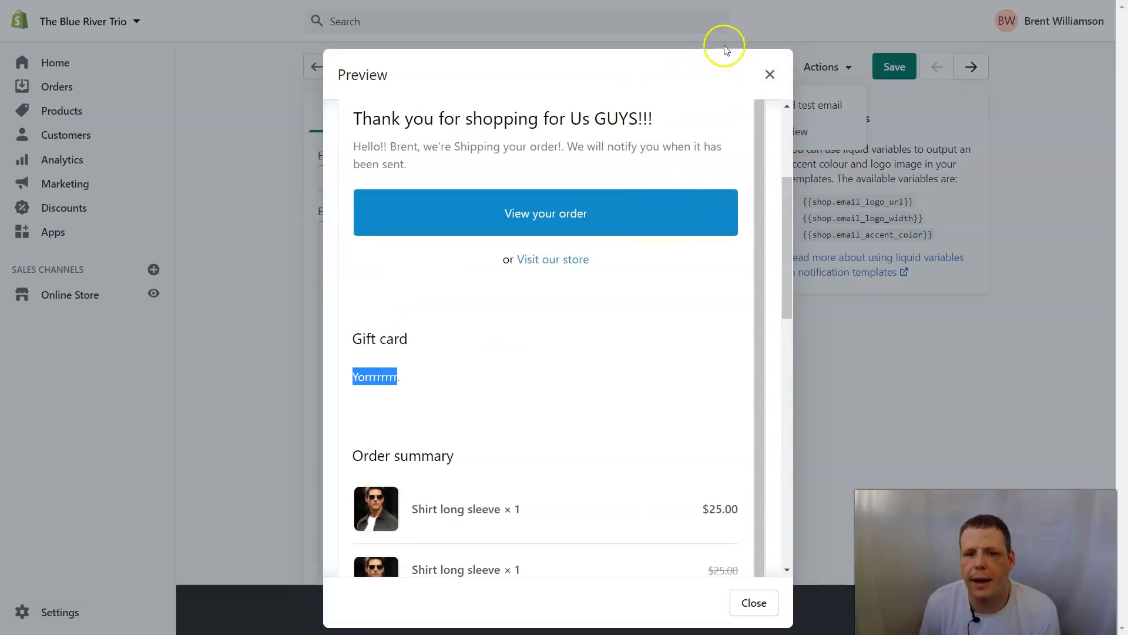
click(769, 73)
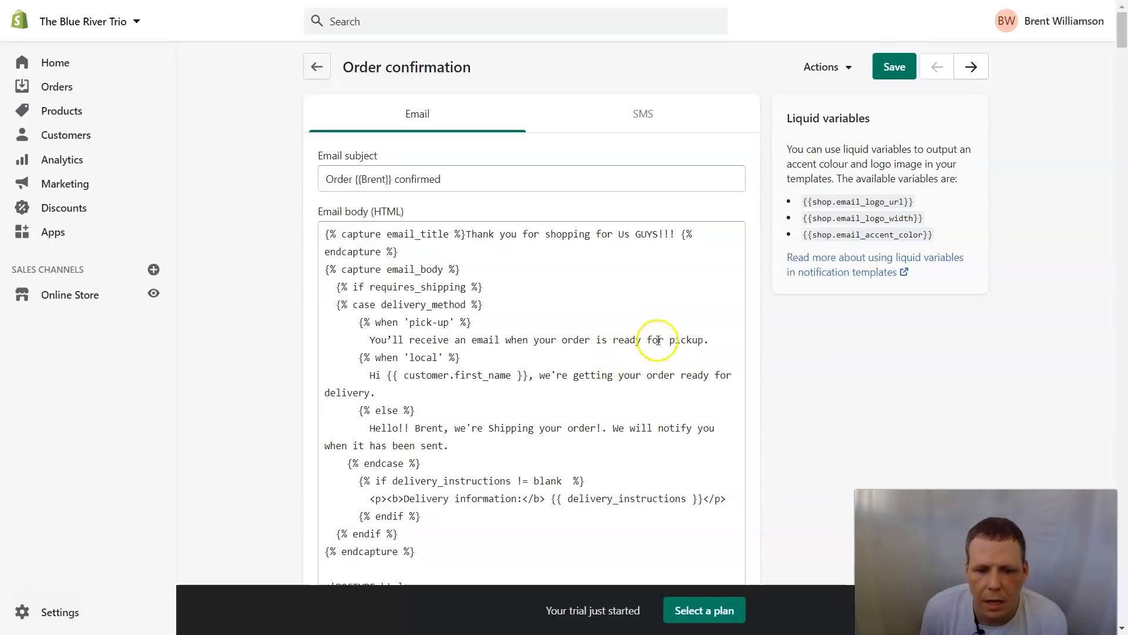
Step: Scroll down the Email body code and place the caret after the gift card message
scroll(663, 439, down, 10)
scroll(663, 440, down, 10)
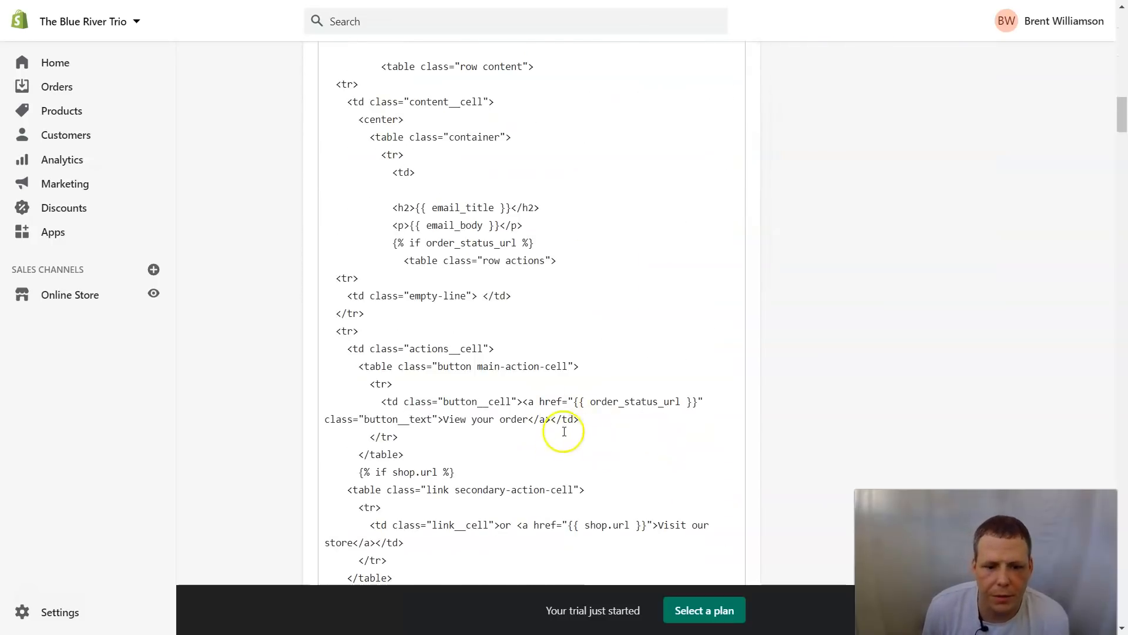
scroll(573, 432, down, 3)
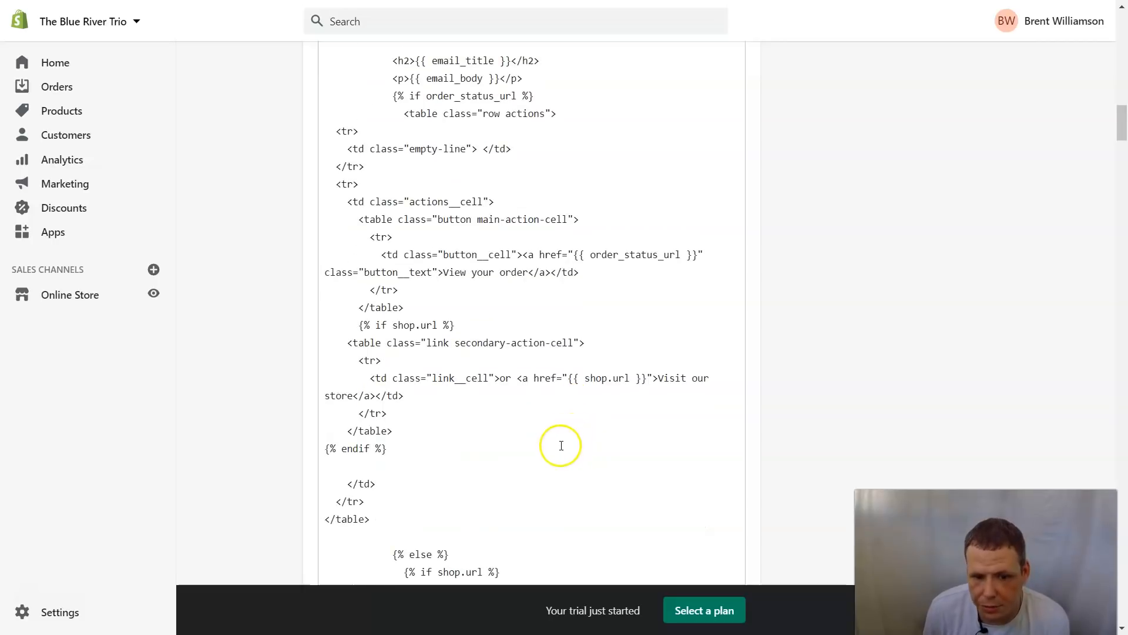
scroll(563, 445, down, 6)
scroll(588, 479, down, 1)
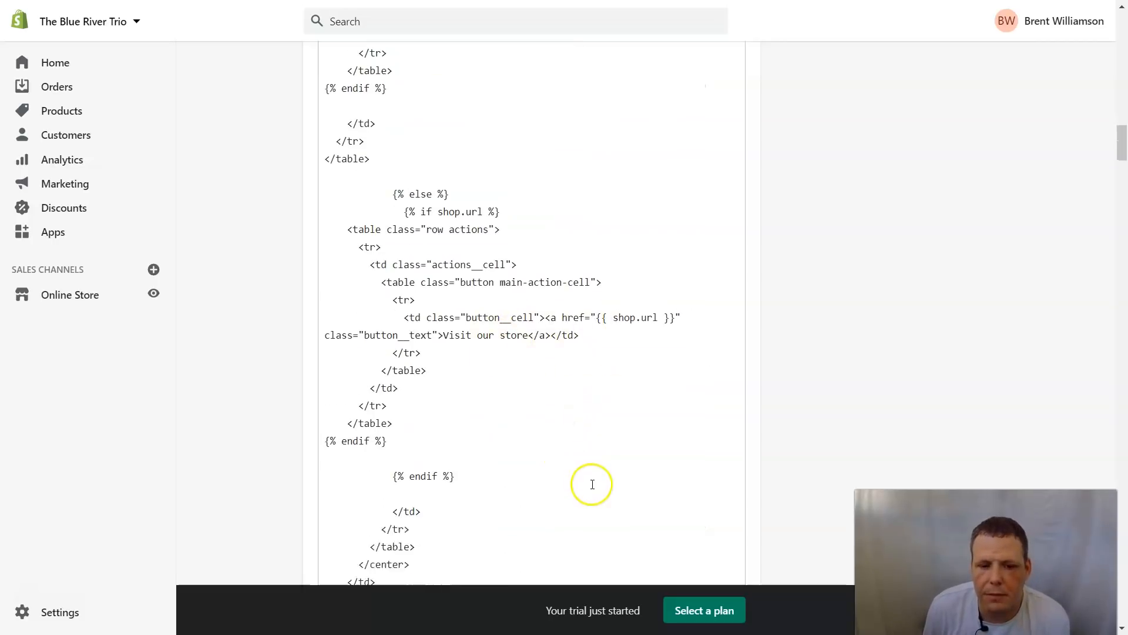
scroll(593, 484, down, 6)
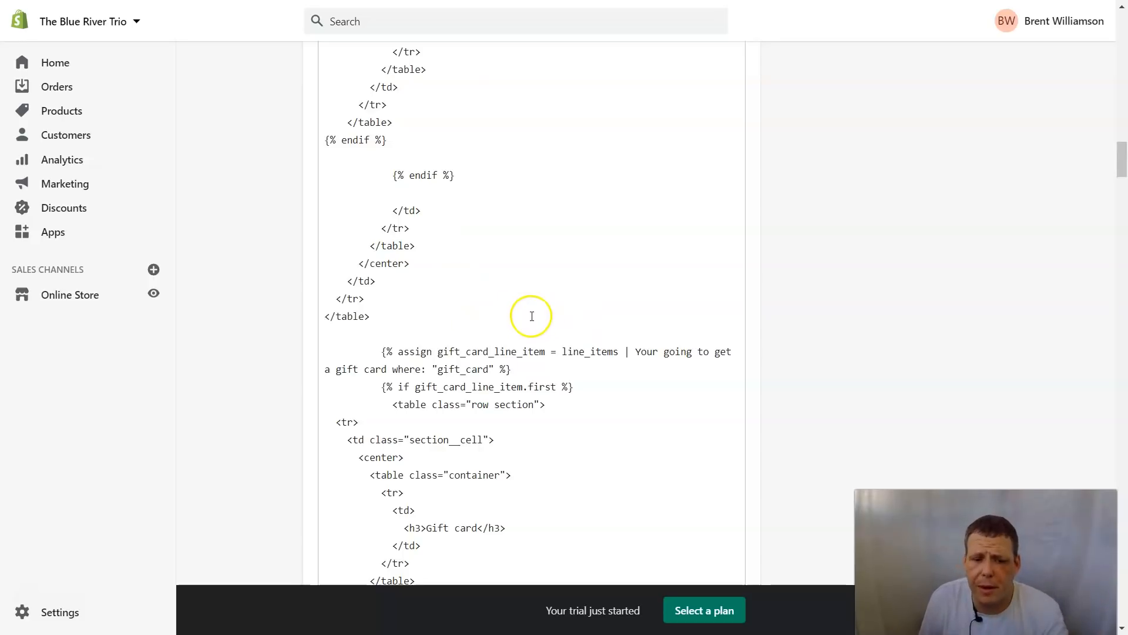
scroll(533, 318, down, 3)
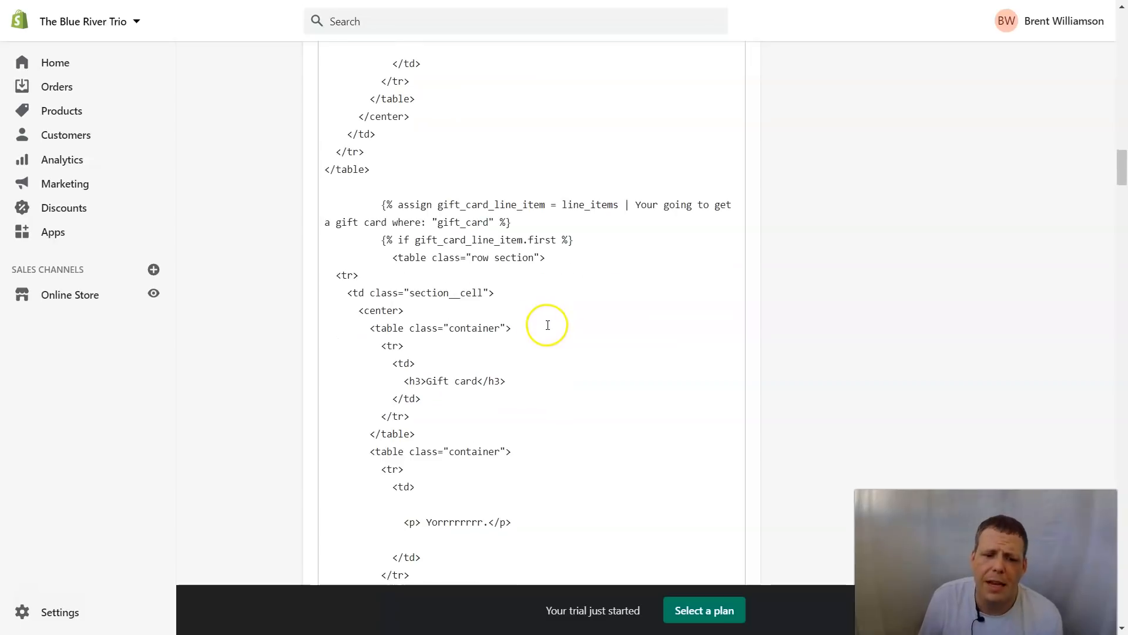
scroll(542, 324, down, 3)
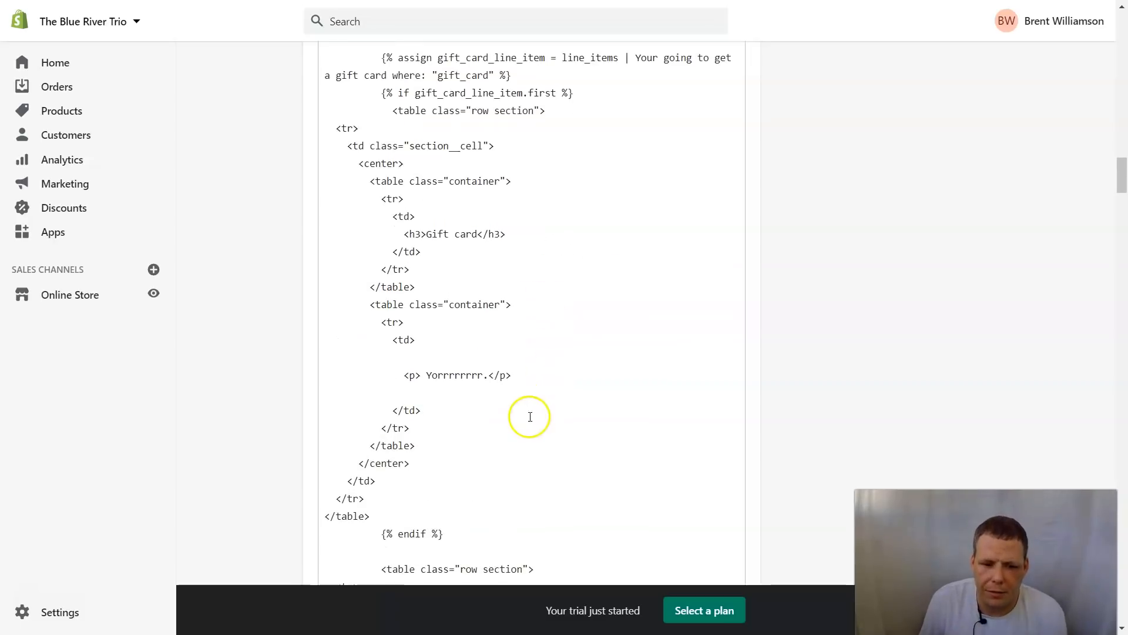
click(481, 379)
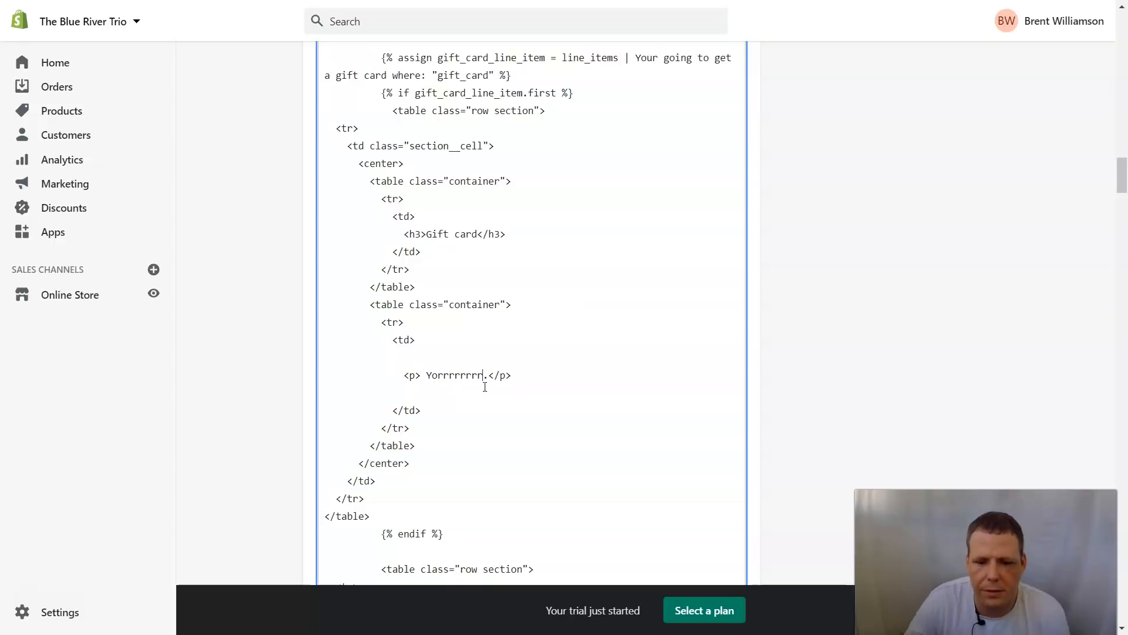
Step: Scroll to the {% endif %} after the Discount row and place the caret inside it
scroll(485, 386, up, 5)
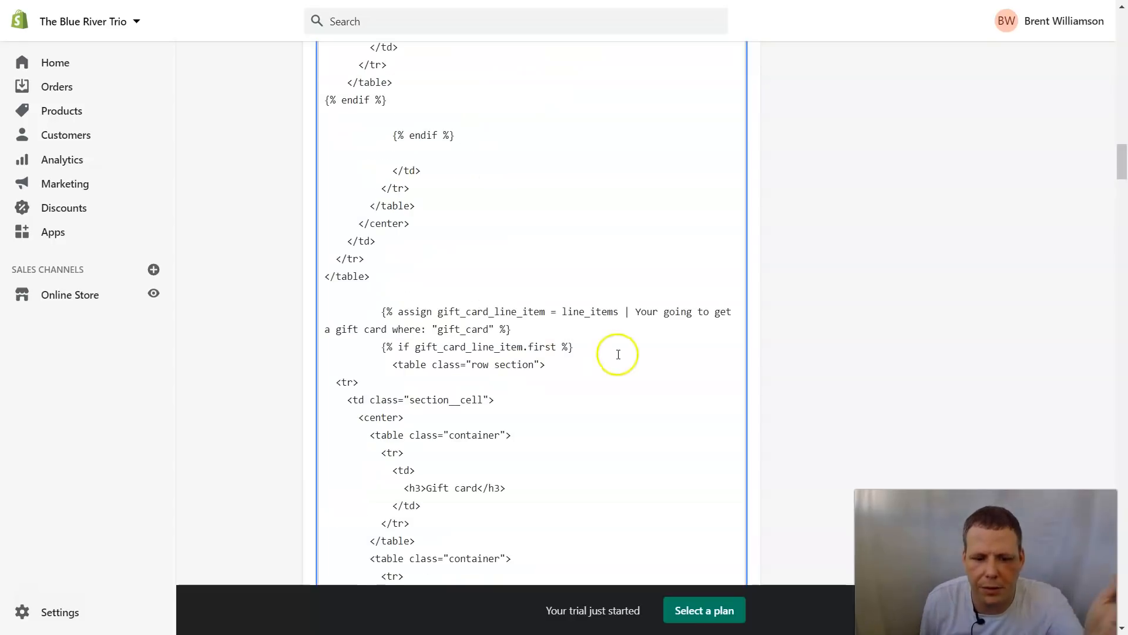
scroll(623, 412, down, 10)
scroll(630, 440, down, 3)
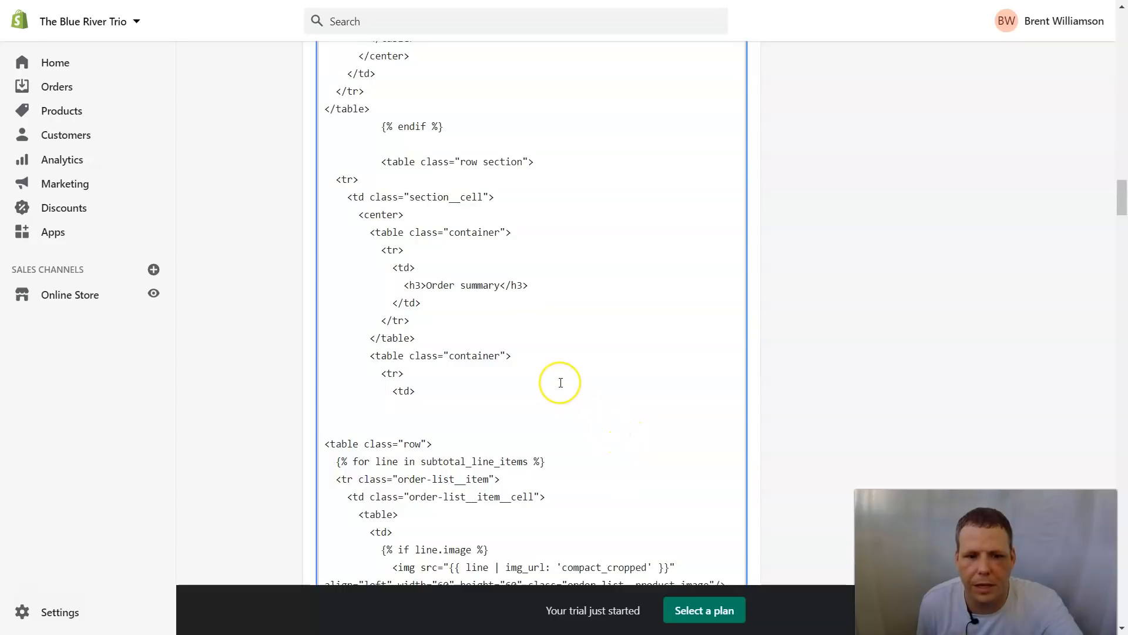
scroll(561, 382, down, 2)
scroll(561, 383, down, 3)
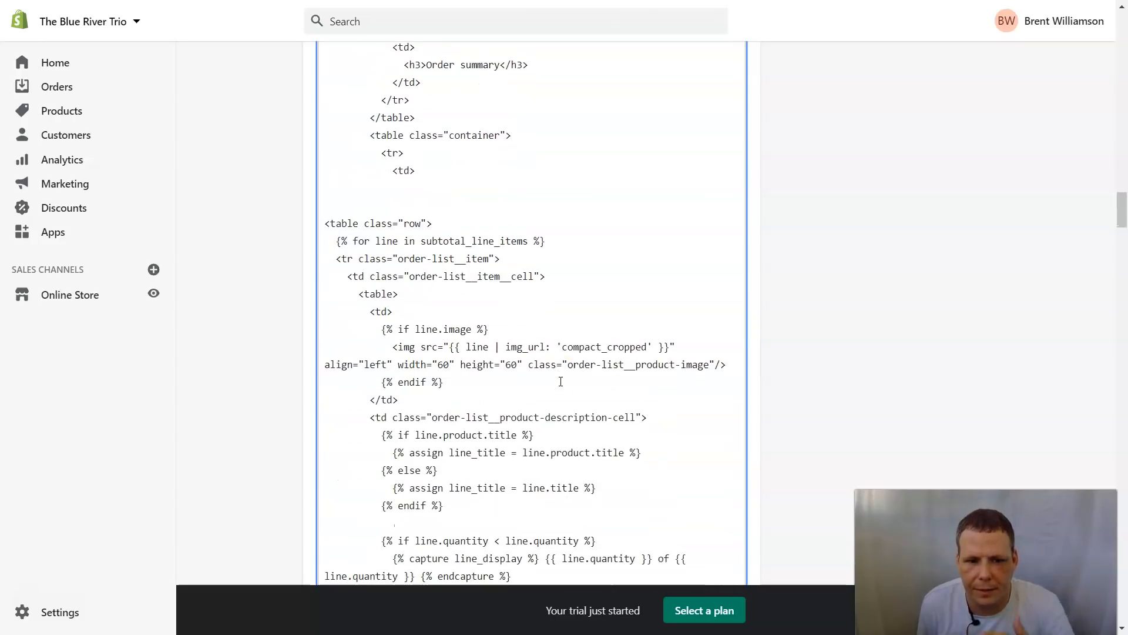
scroll(560, 381, down, 5)
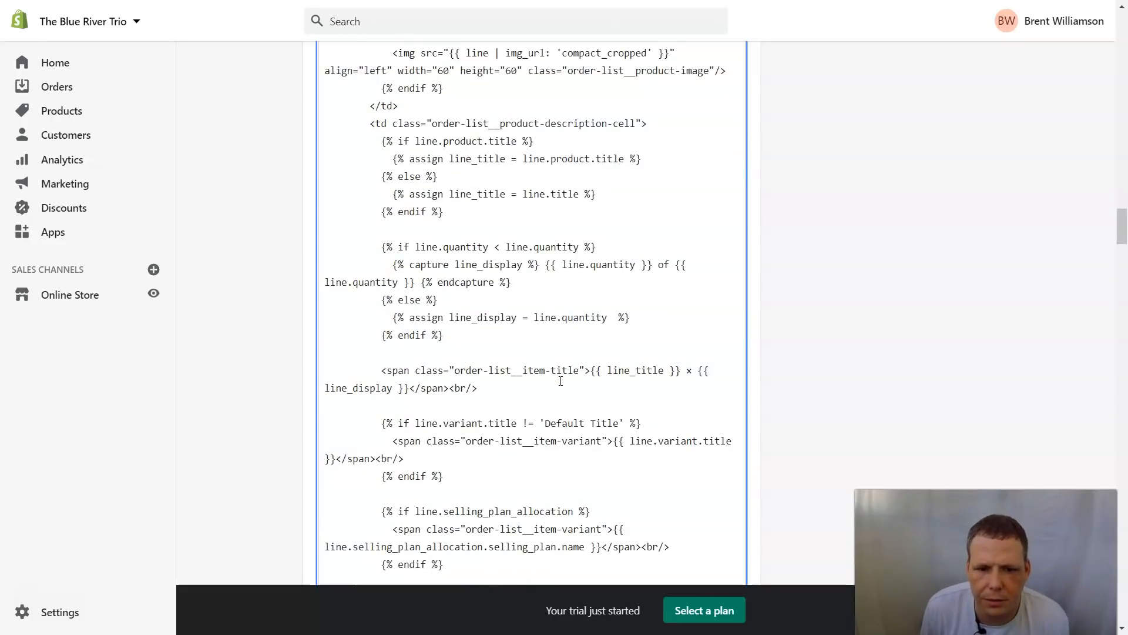
scroll(561, 381, up, 5)
scroll(559, 311, down, 1)
scroll(560, 312, up, 3)
scroll(559, 364, down, 3)
scroll(558, 378, down, 4)
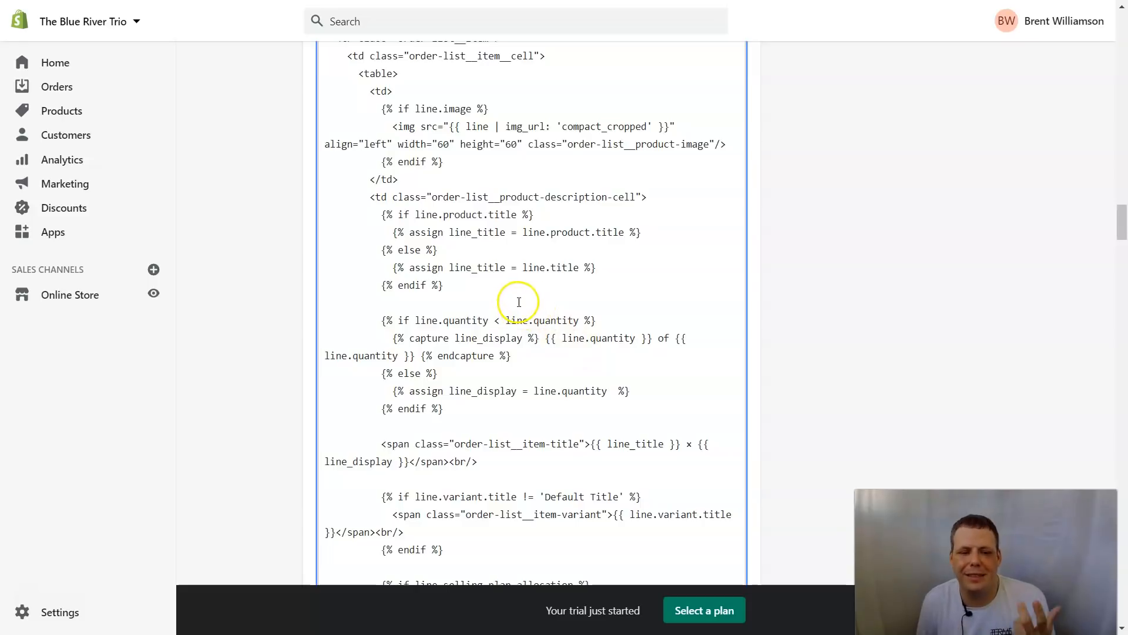
scroll(519, 302, down, 4)
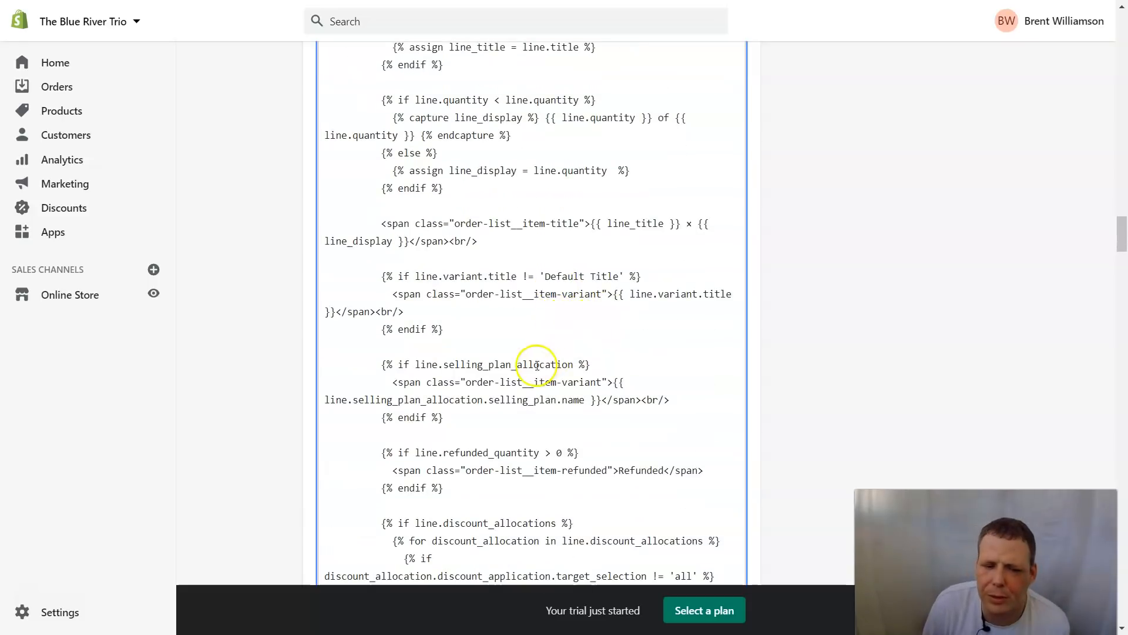
scroll(611, 379, down, 4)
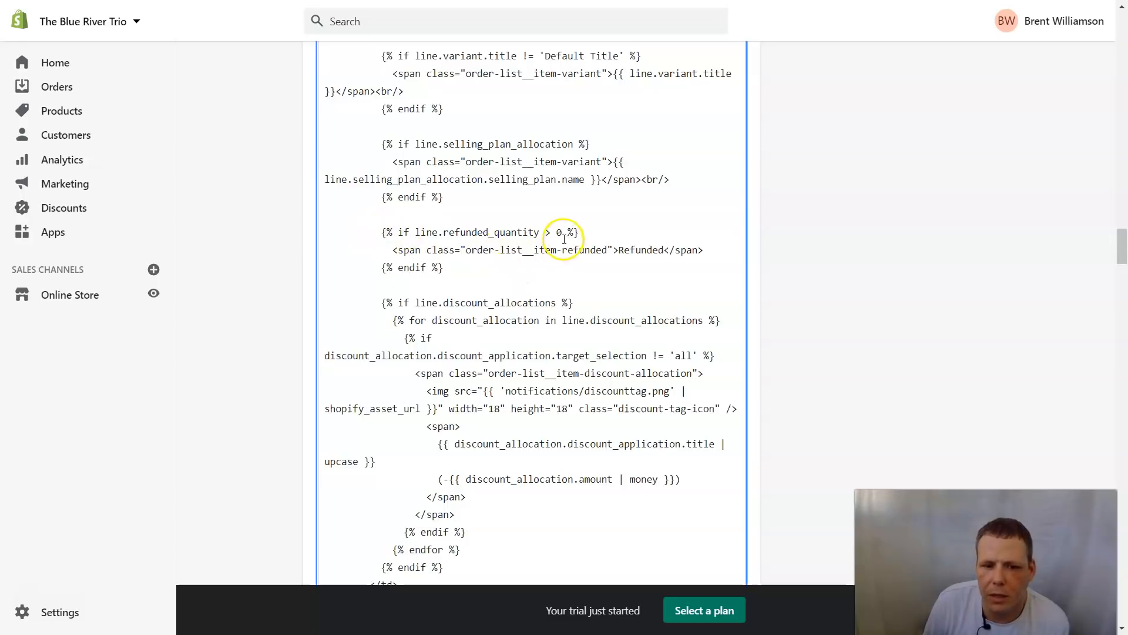
scroll(653, 262, up, 7)
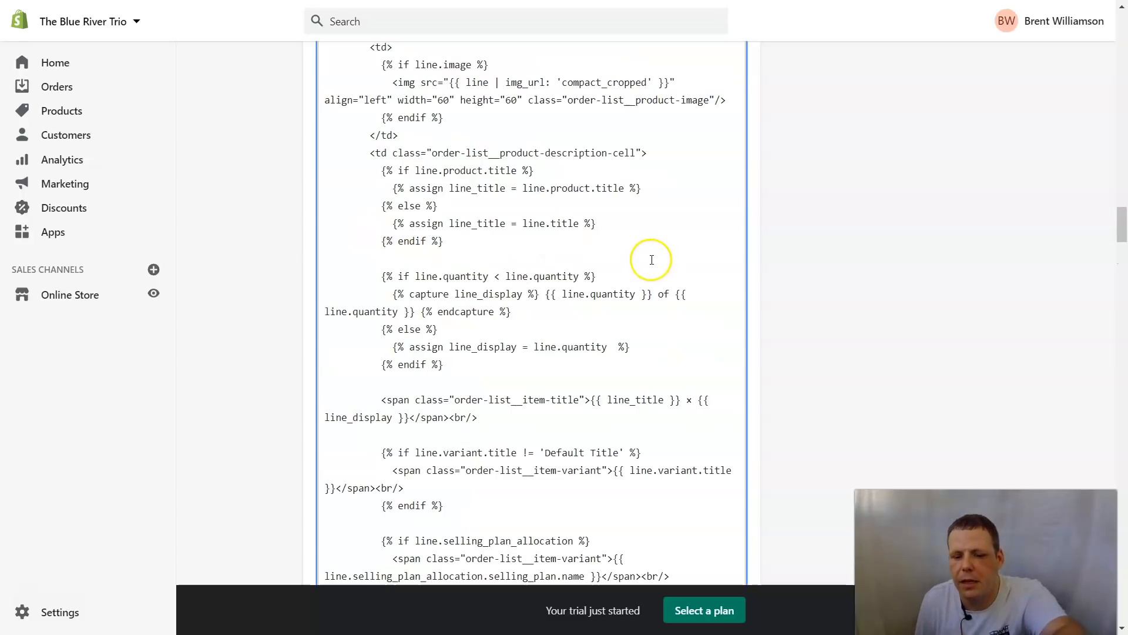
scroll(652, 260, down, 4)
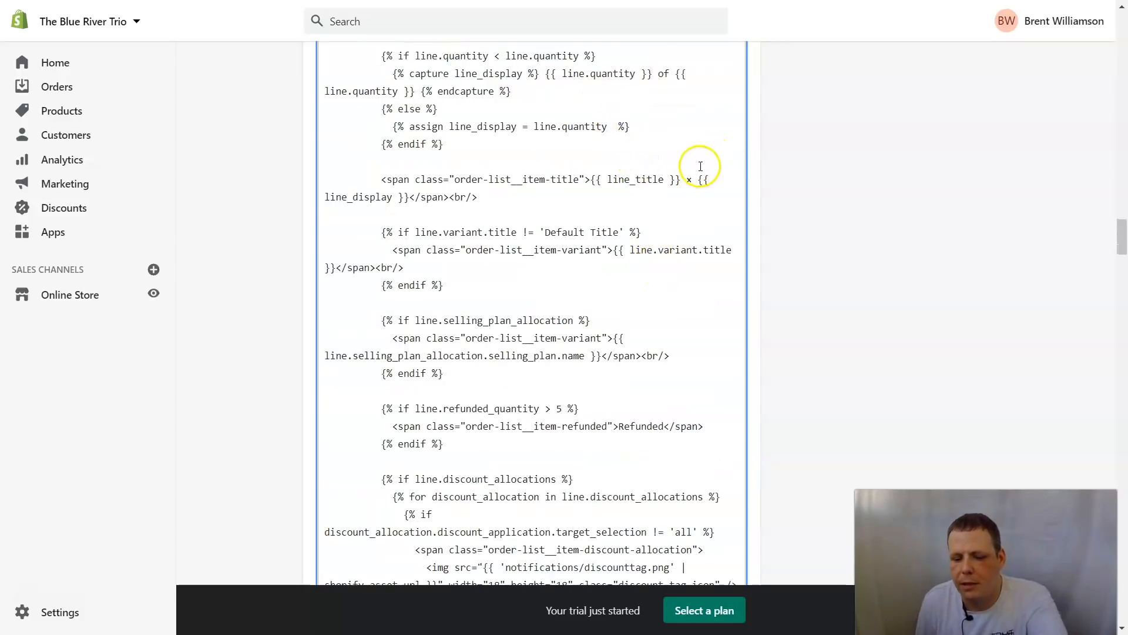
scroll(712, 165, up, 8)
scroll(713, 212, down, 14)
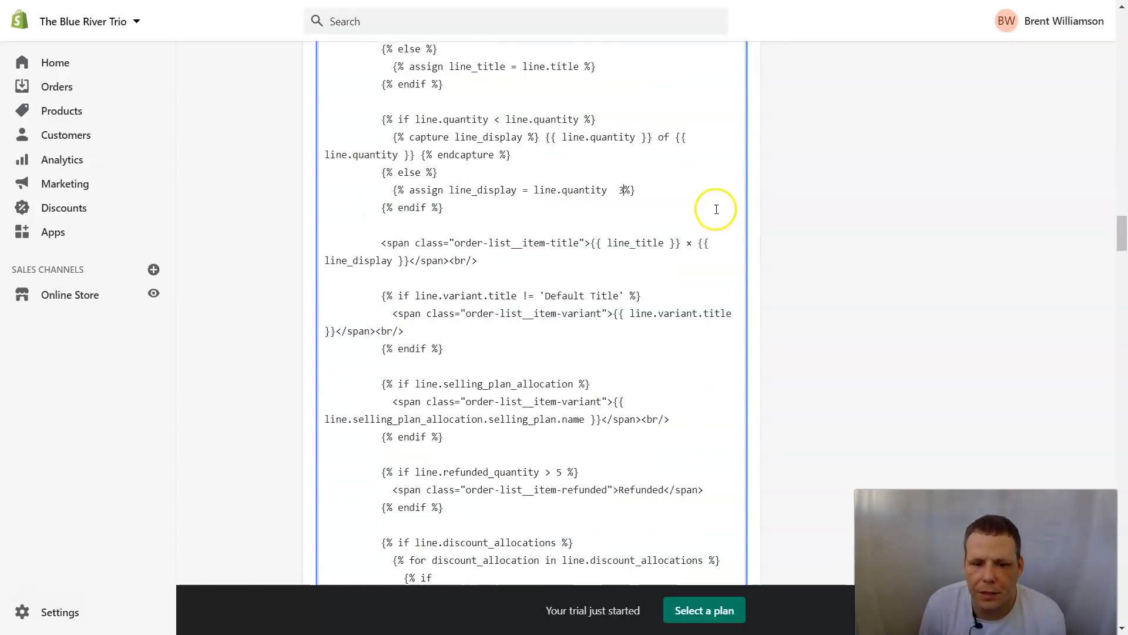
scroll(510, 390, down, 3)
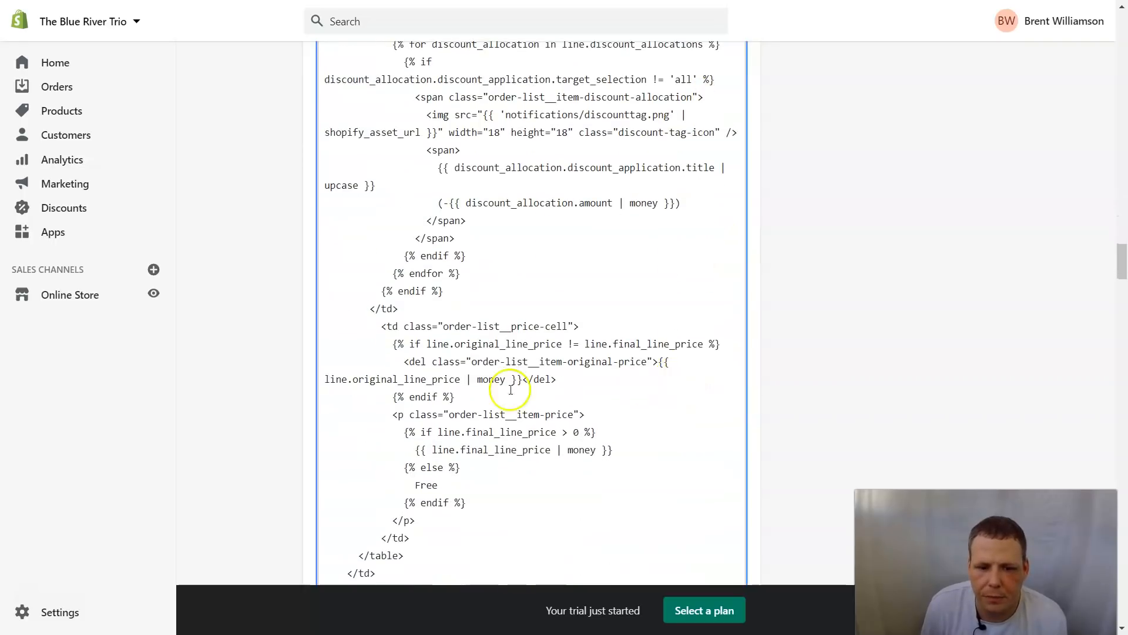
scroll(575, 370, down, 7)
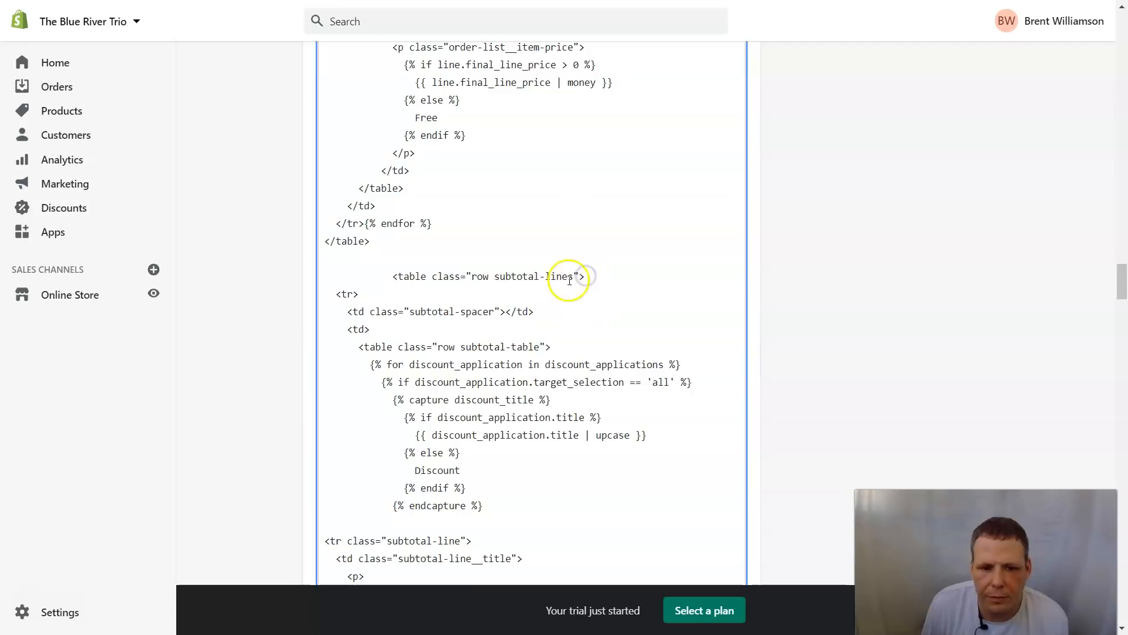
scroll(519, 420, down, 8)
scroll(491, 435, down, 8)
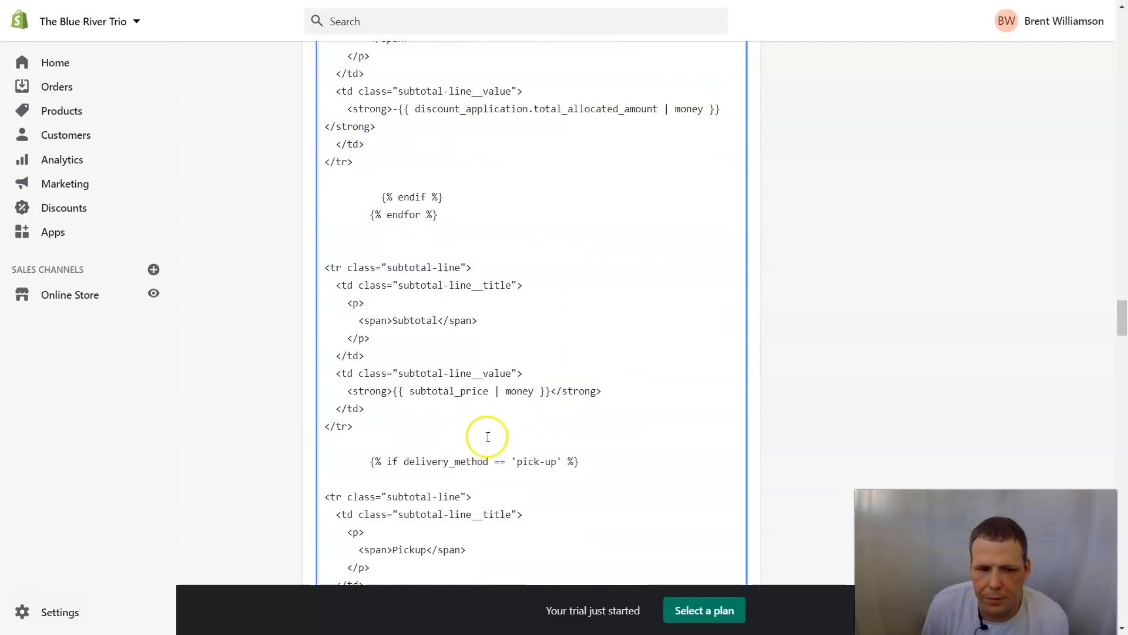
scroll(481, 431, up, 8)
click(398, 418)
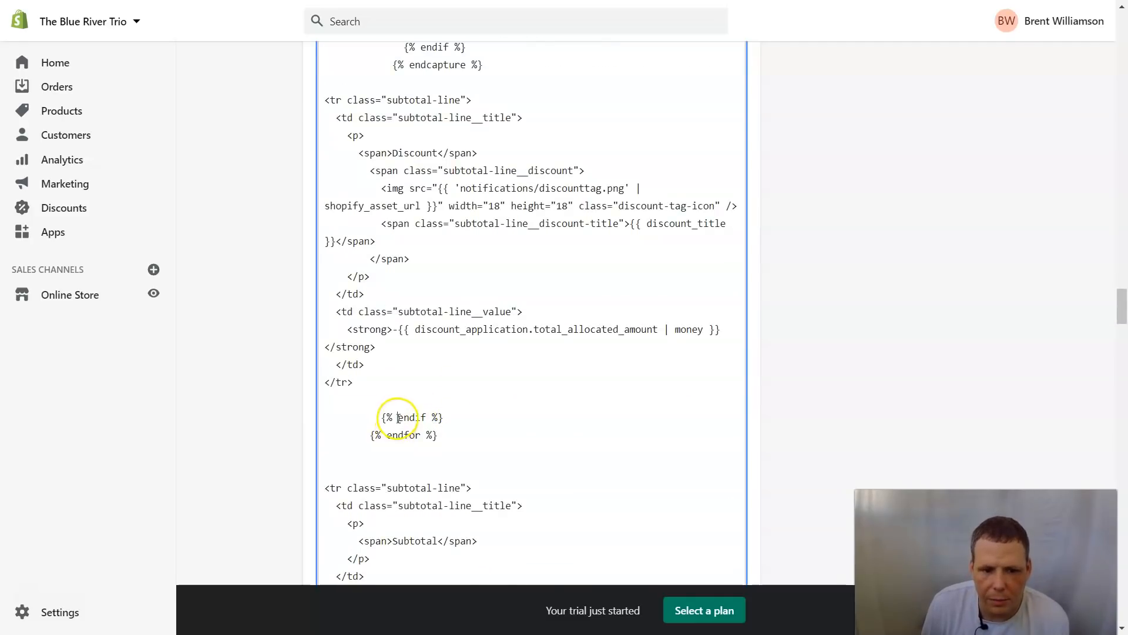
Step: Place the caret in the edited endif tag, then scroll back up the code
scroll(499, 390, up, 3)
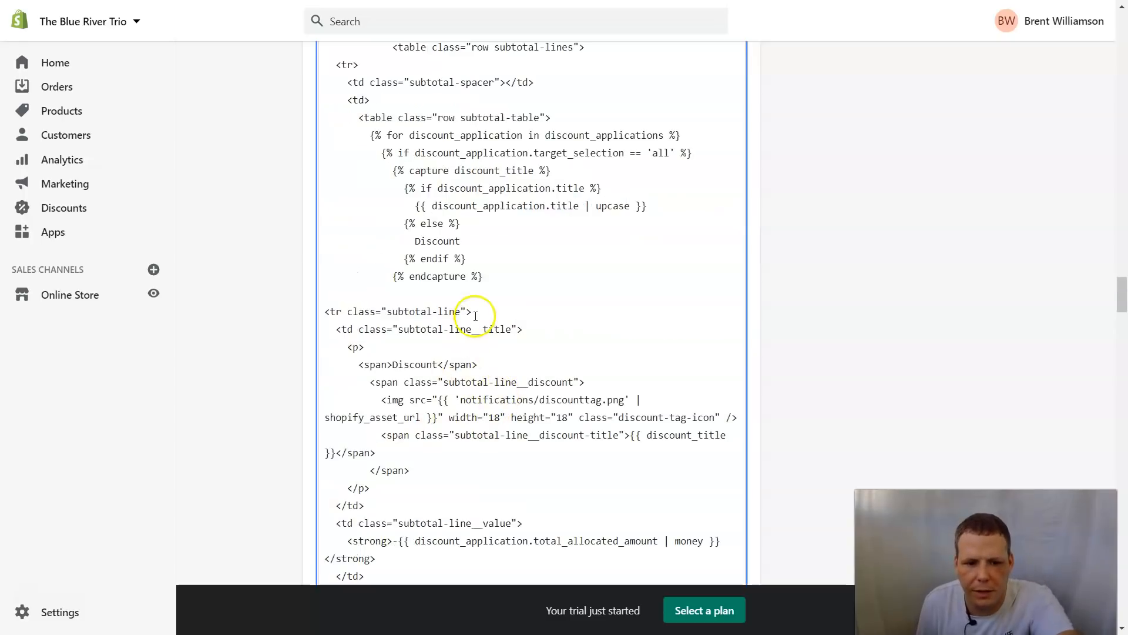
scroll(531, 359, down, 4)
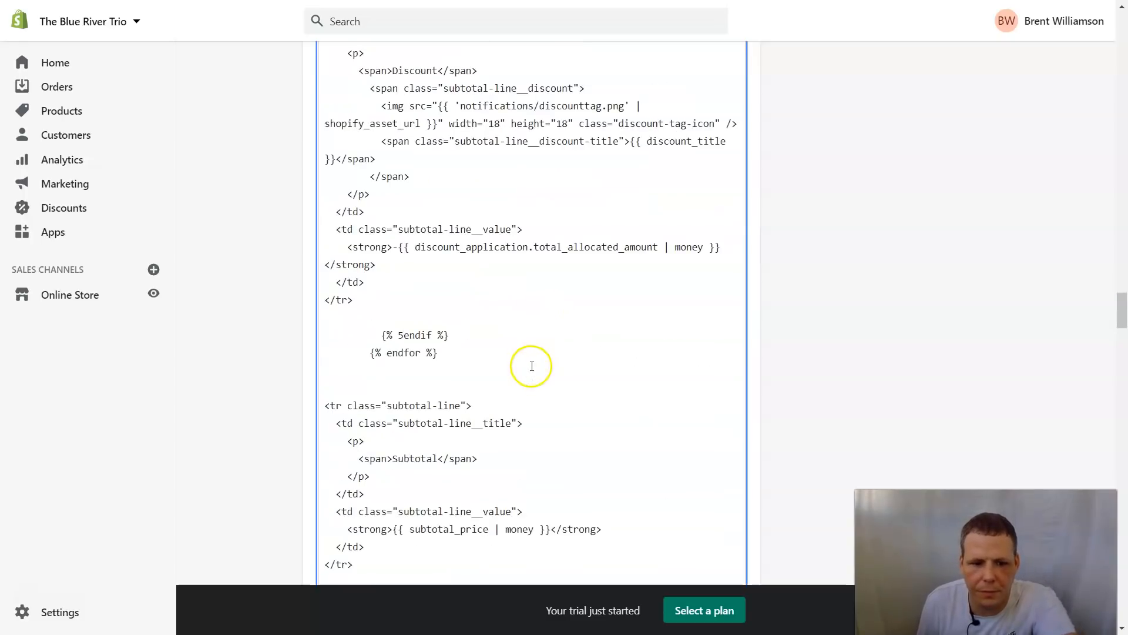
scroll(432, 335, up, 4)
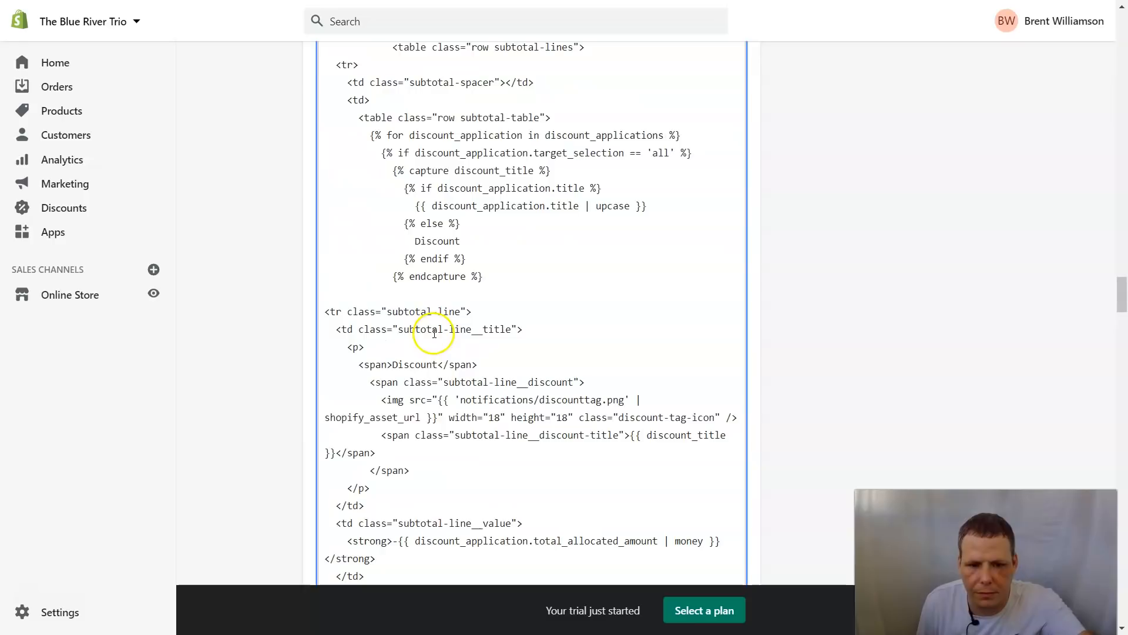
scroll(466, 346, down, 7)
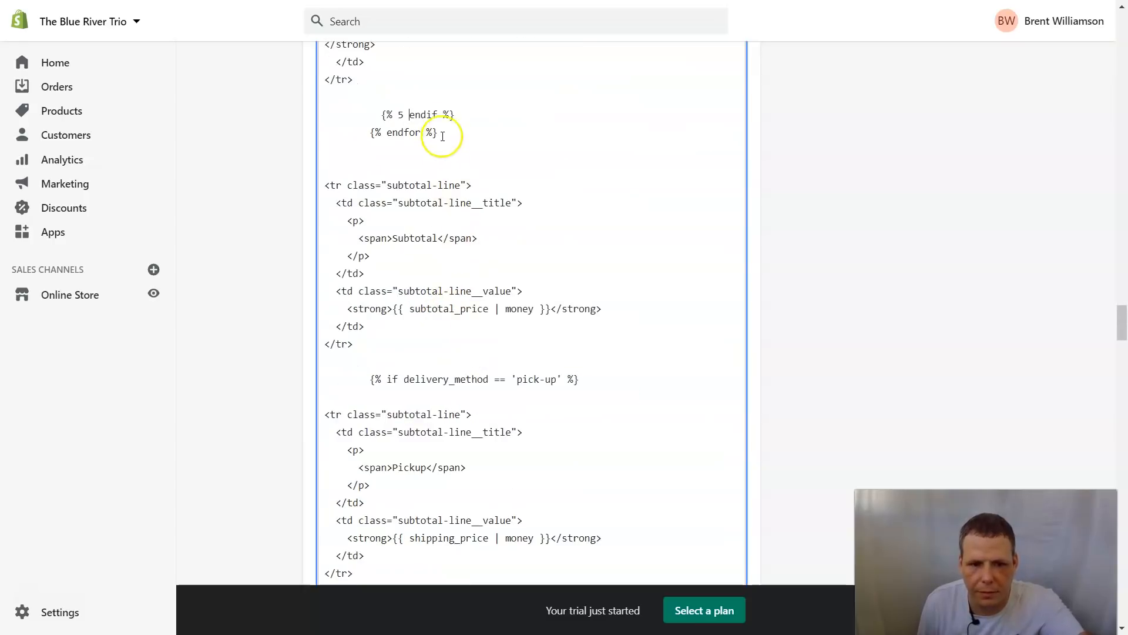
click(440, 115)
scroll(464, 141, up, 7)
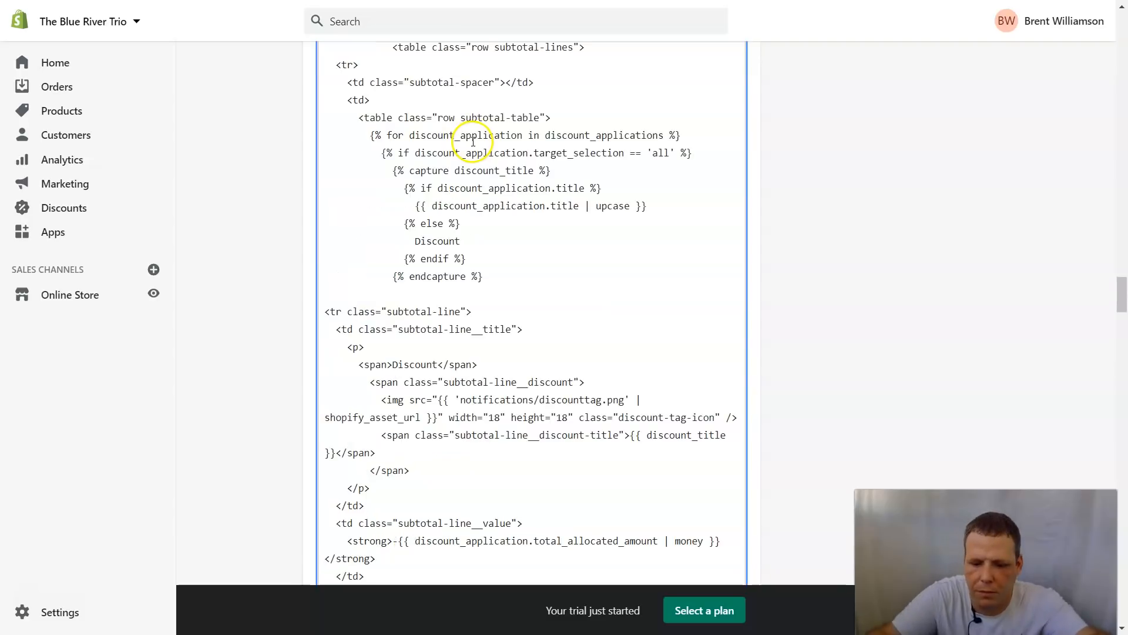
scroll(1005, 188, up, 20)
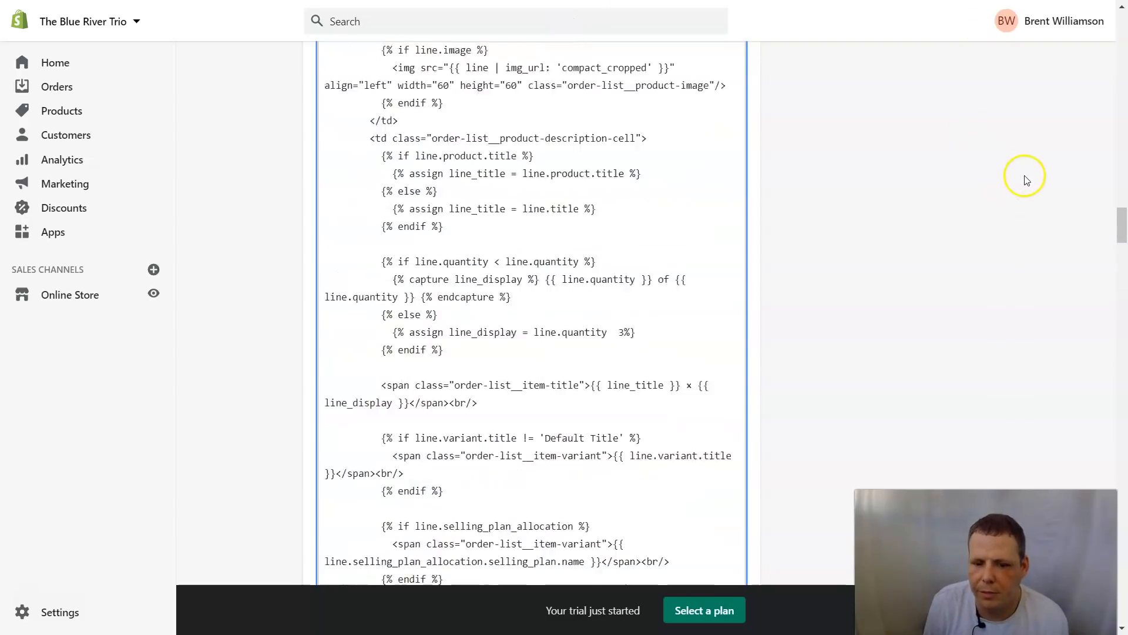
Step: Preview the email, which fails with an unknown tag '5' Liquid error, and dismiss it
scroll(1033, 162, up, 8)
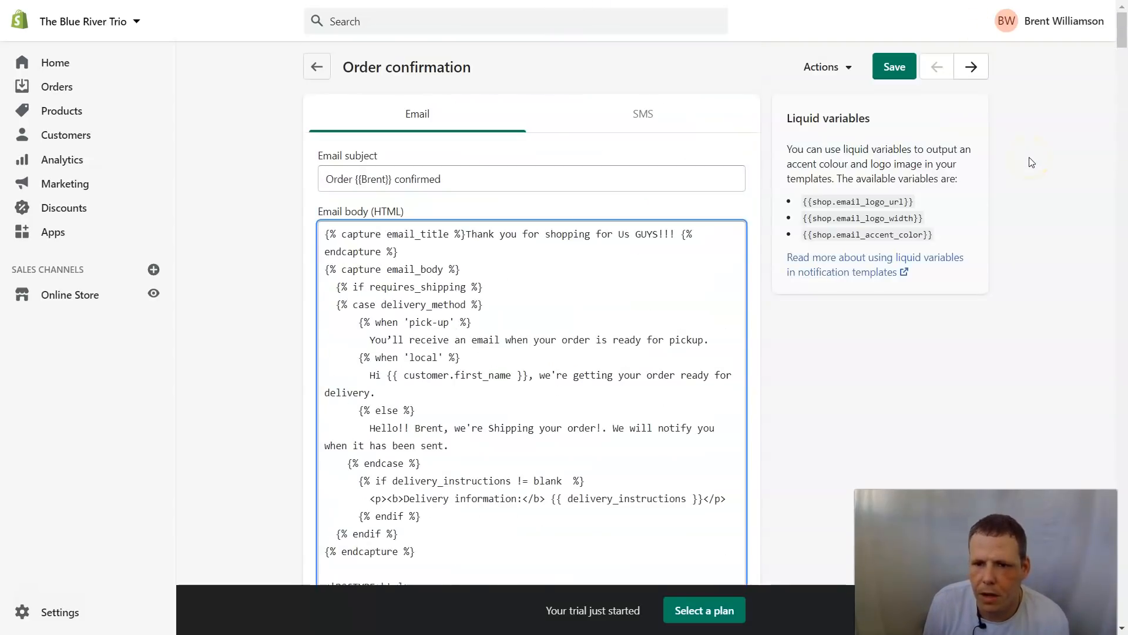
click(821, 66)
click(794, 131)
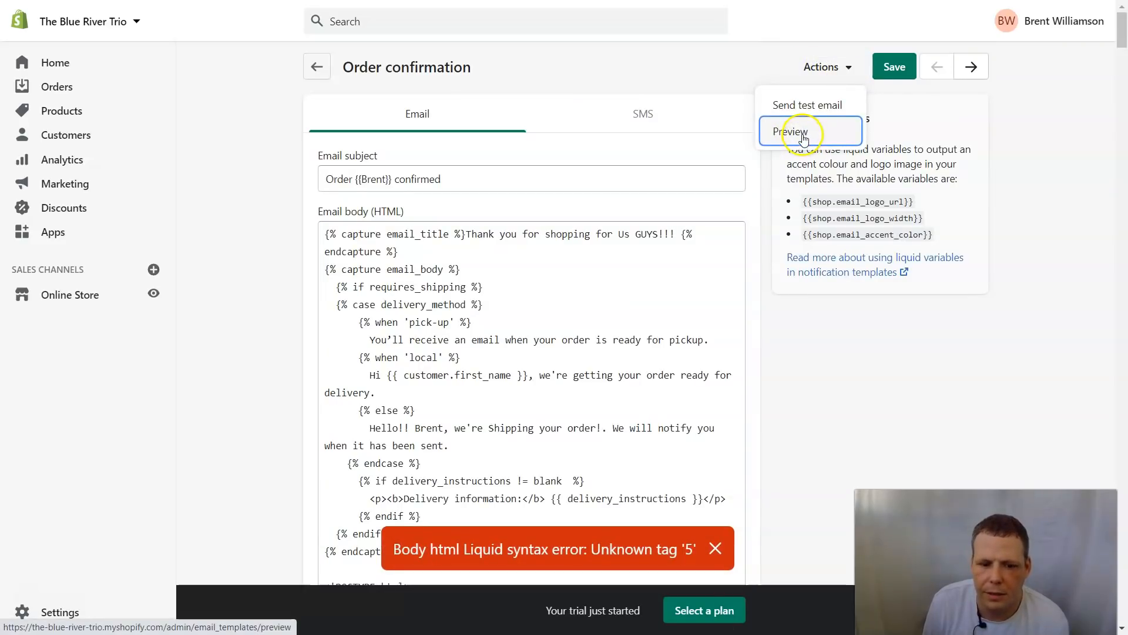
click(716, 549)
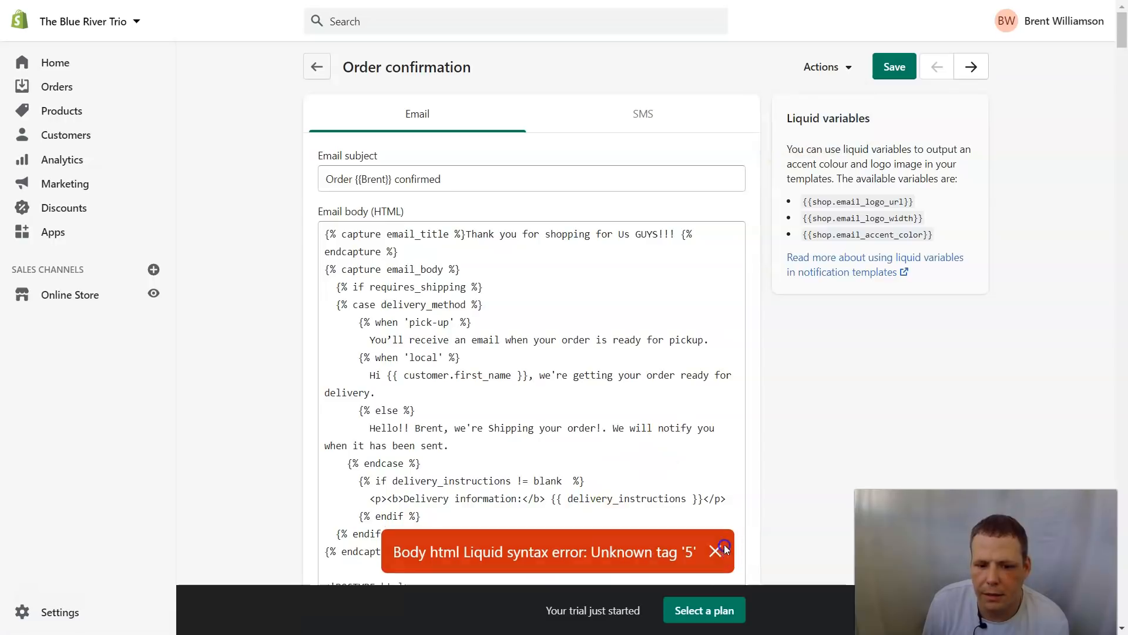
Step: Revert the Order confirmation template to its default content and confirm
scroll(670, 374, down, 10)
scroll(674, 366, down, 2)
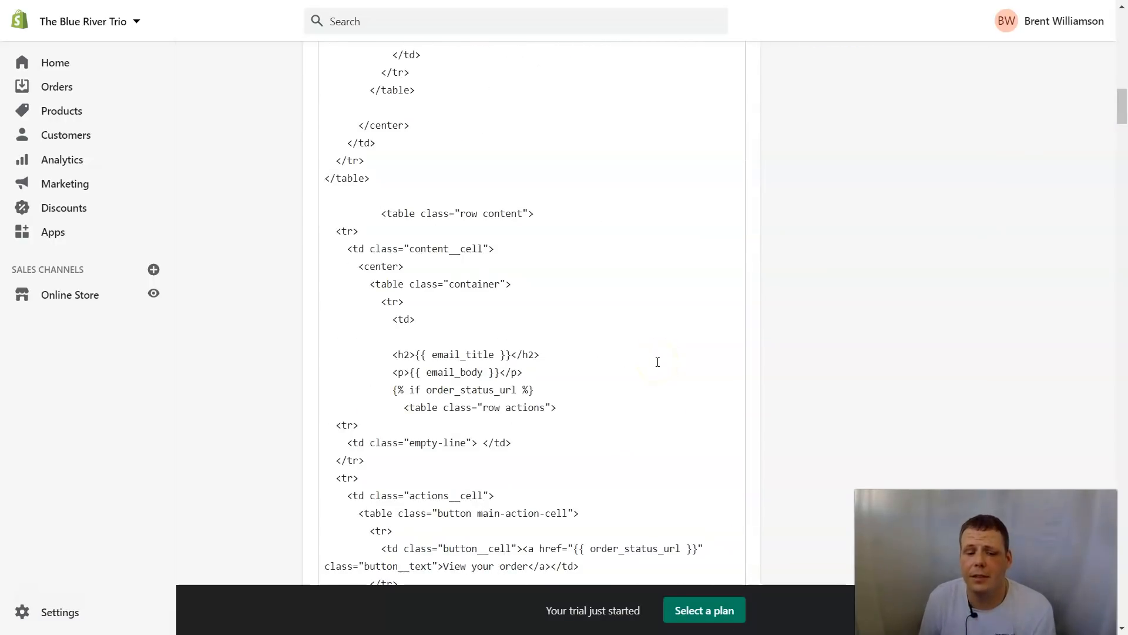
drag(1121, 103, 1121, 624)
click(373, 547)
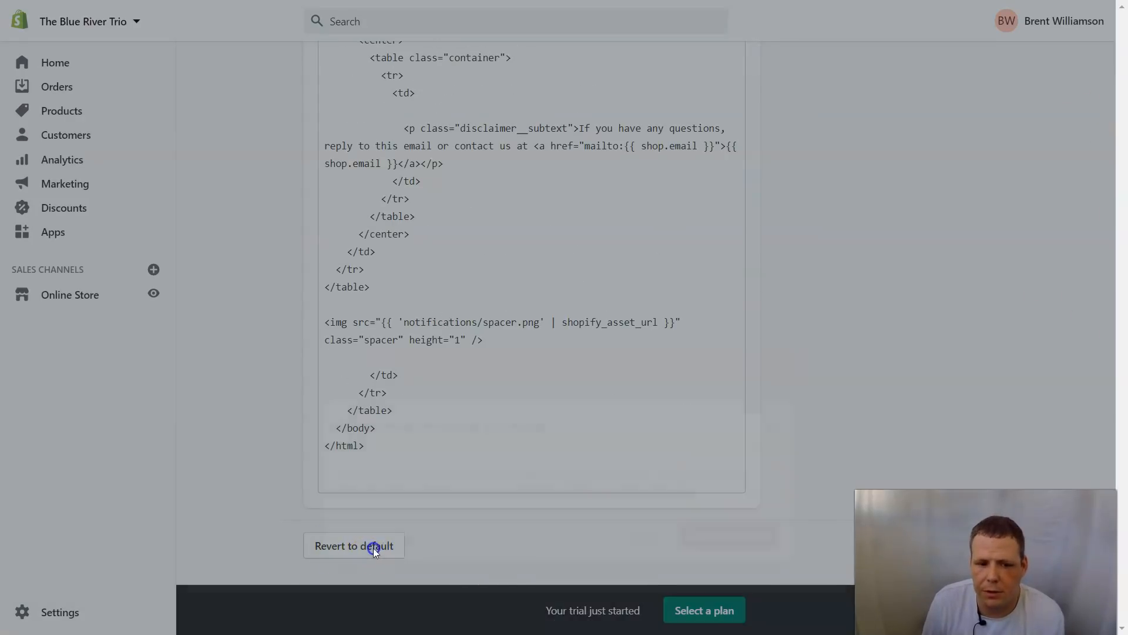
click(762, 395)
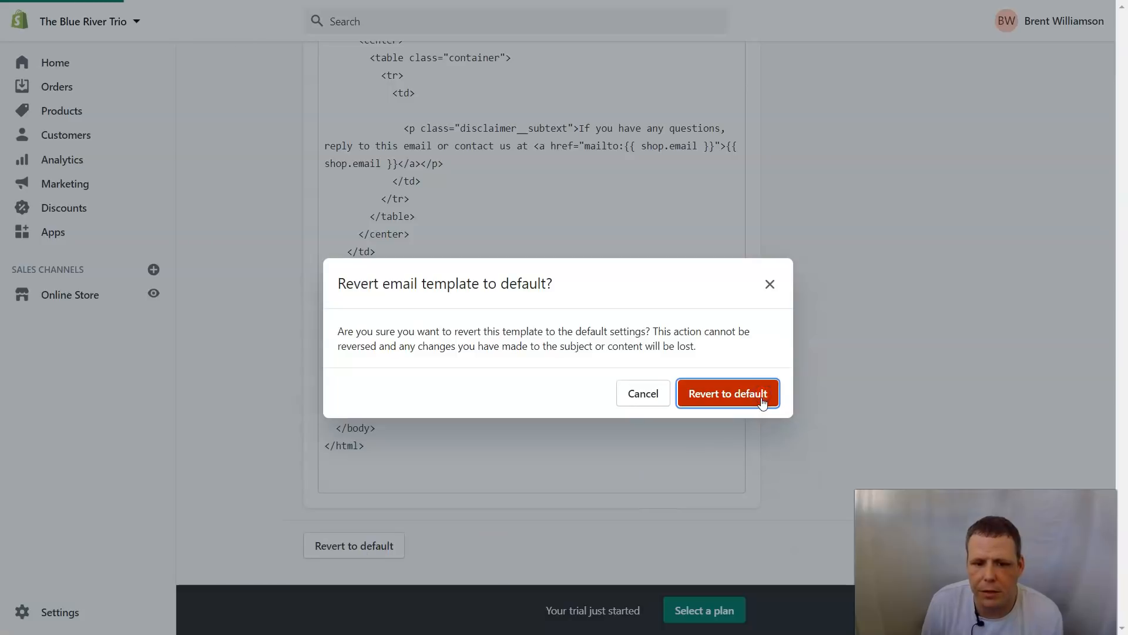
scroll(771, 341, up, 15)
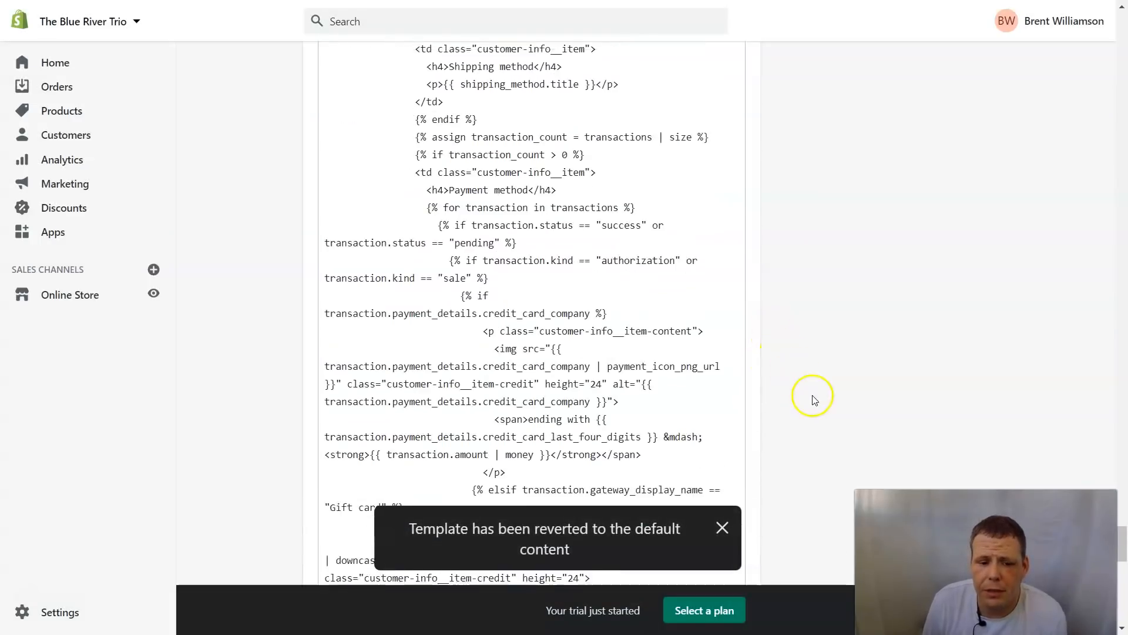
scroll(802, 397, up, 15)
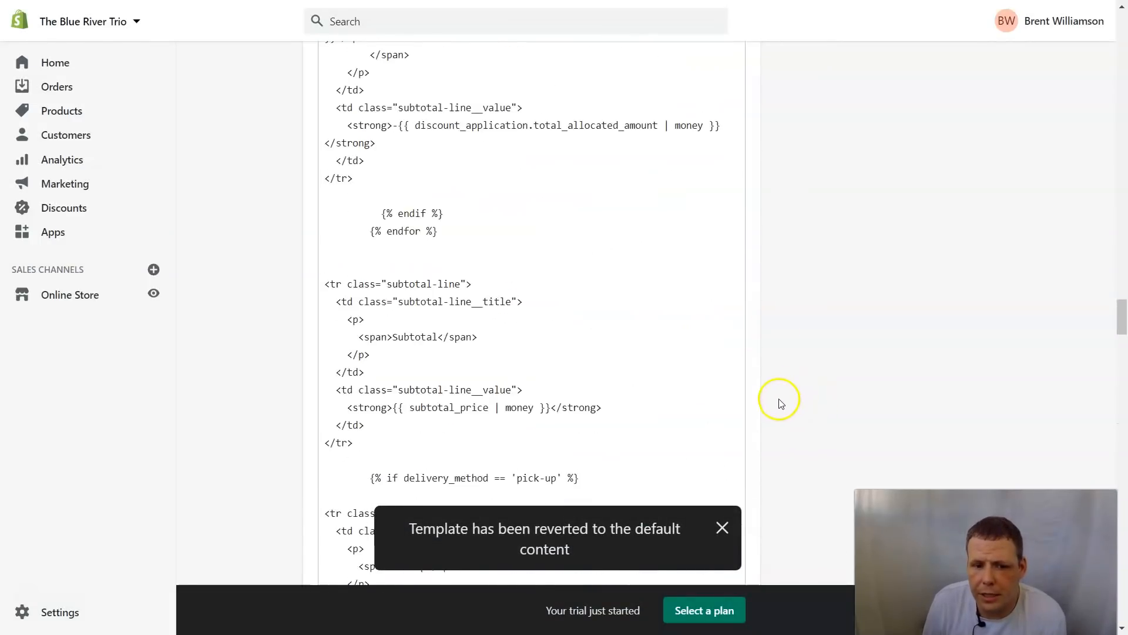
scroll(780, 392, up, 8)
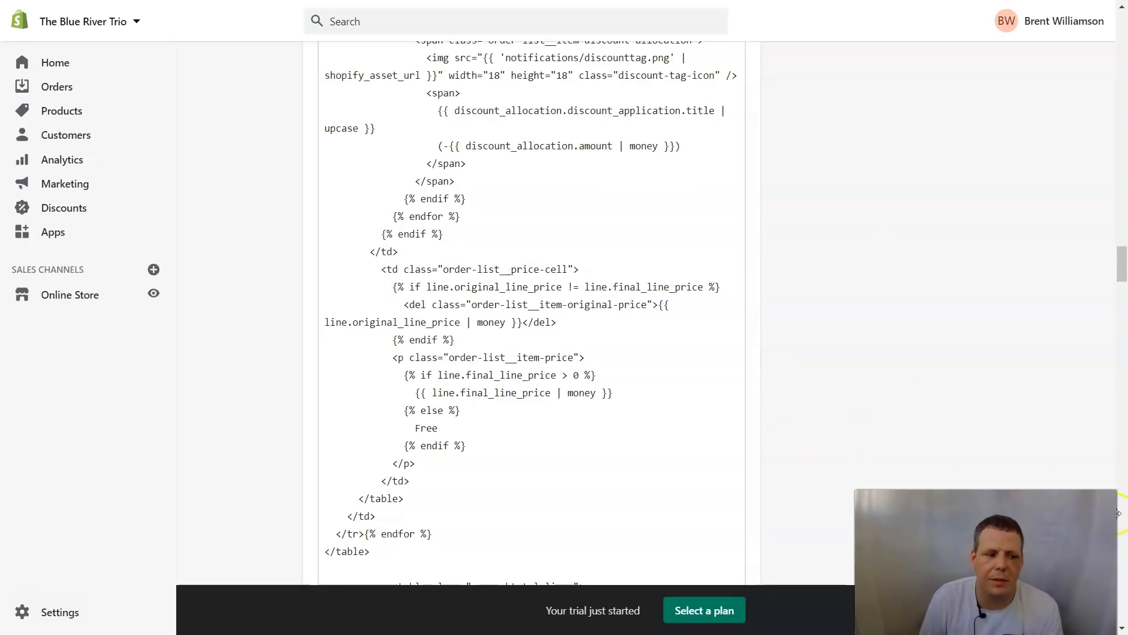
scroll(987, 317, up, 12)
scroll(993, 293, up, 15)
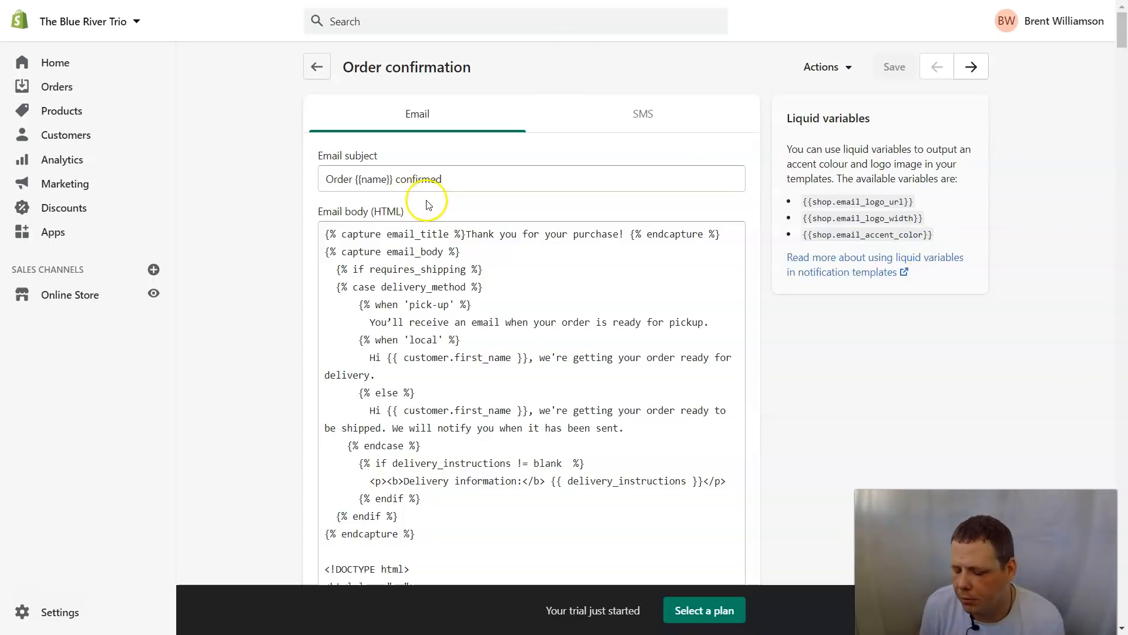
Step: Replace customer.first_name in the 'local' Hi greeting with a fixed first name
click(519, 357)
drag(519, 358, 422, 357)
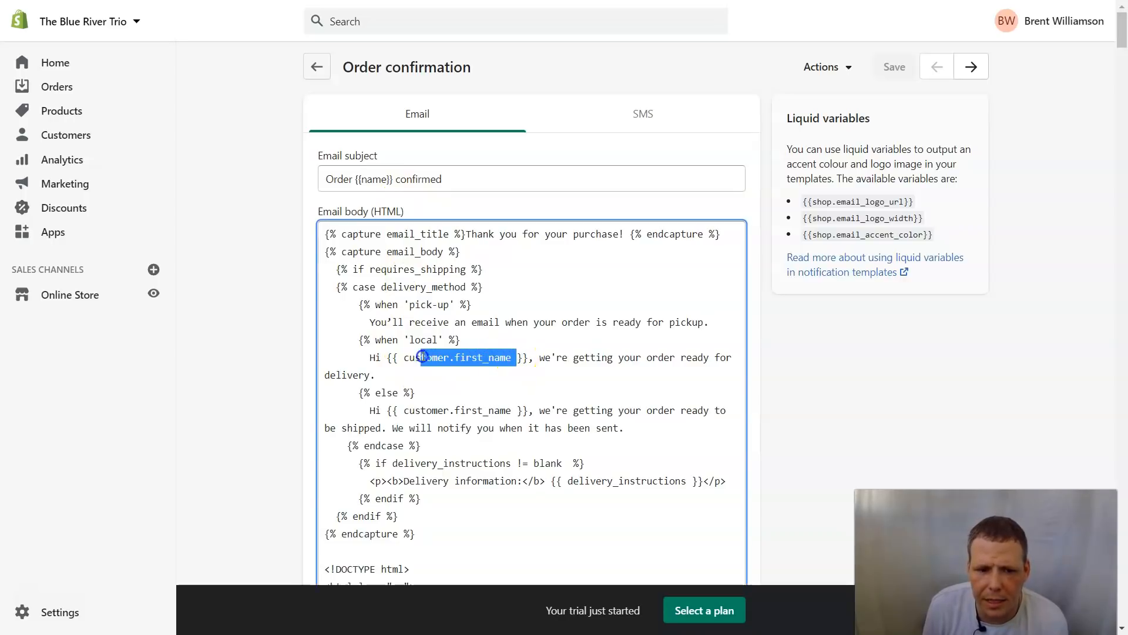
key(BackSpace)
text(Brent)
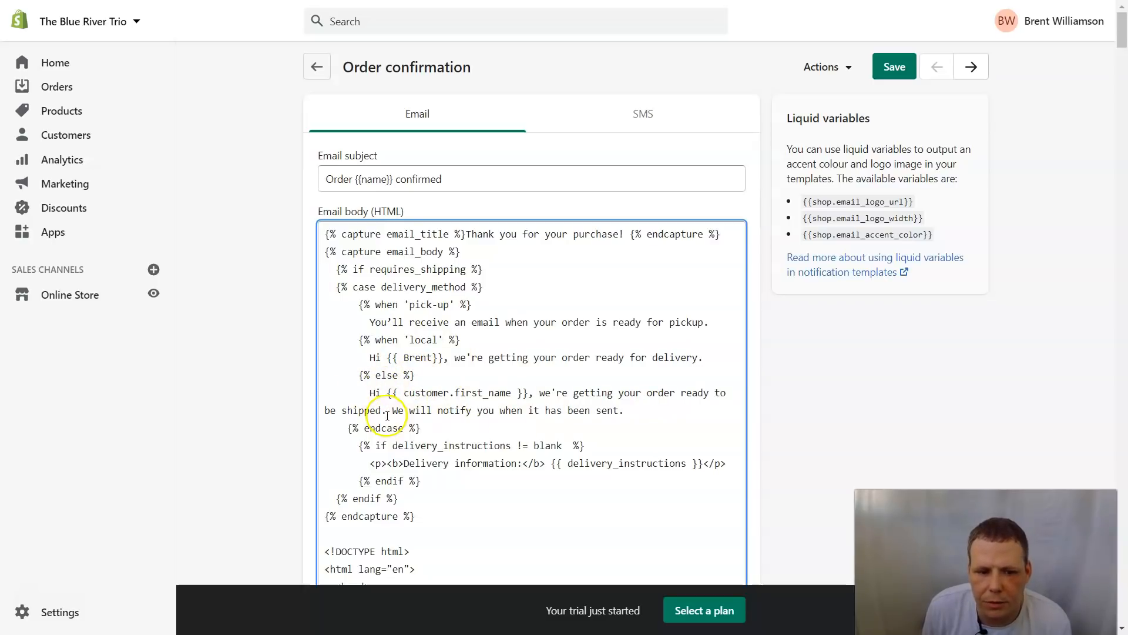
Step: Scroll through the Email body code to review the edited greeting
scroll(535, 404, down, 1)
scroll(532, 399, down, 2)
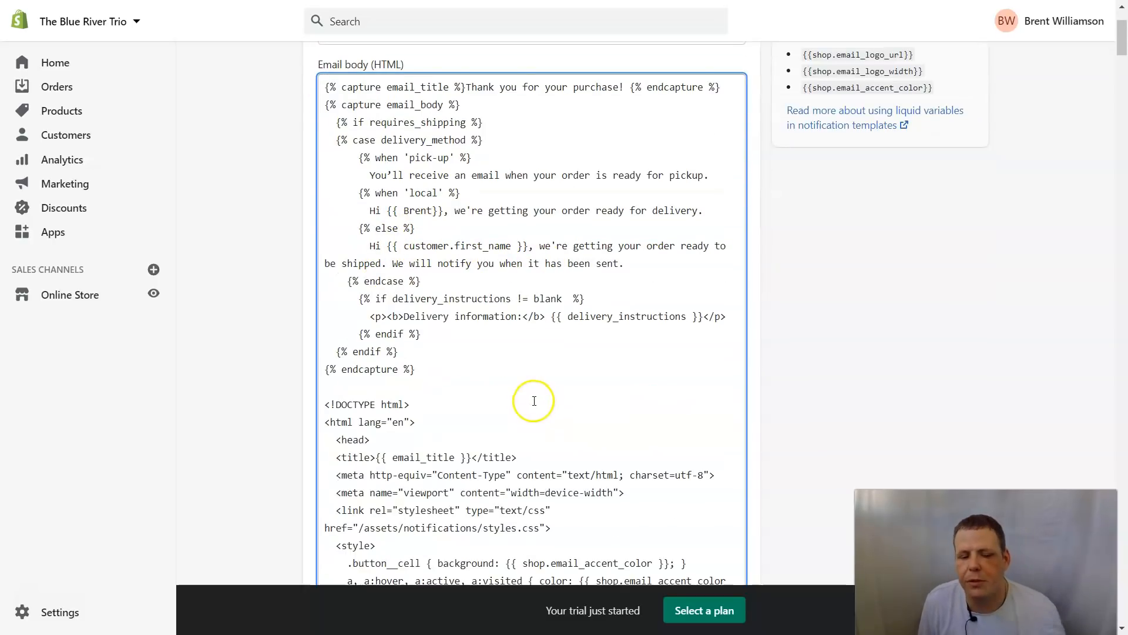
scroll(530, 412, up, 3)
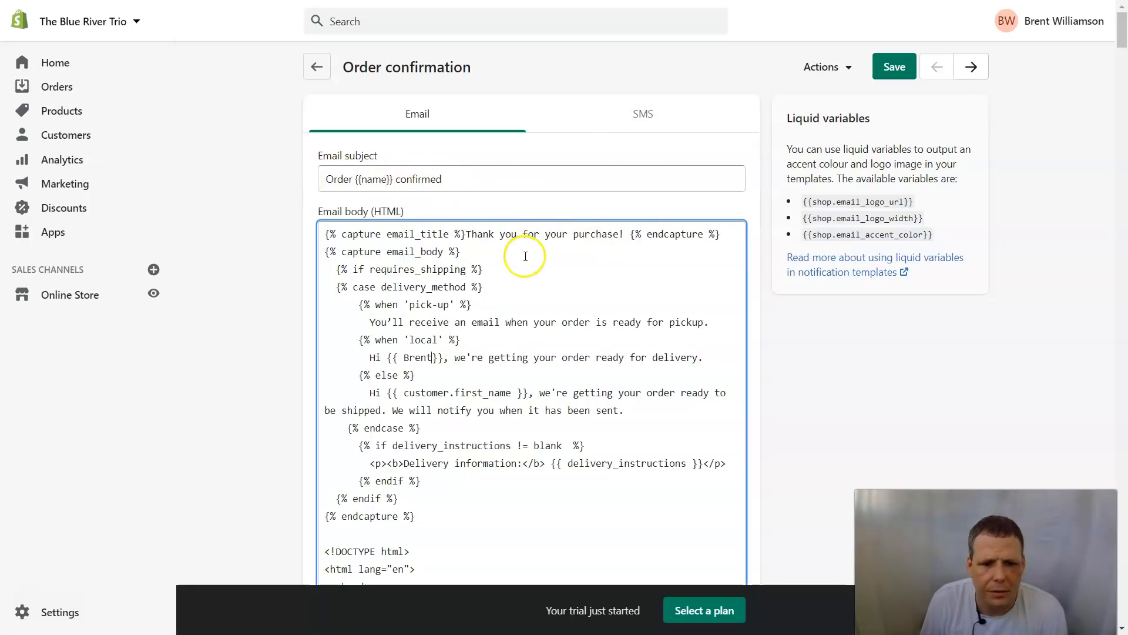
scroll(525, 257, down, 3)
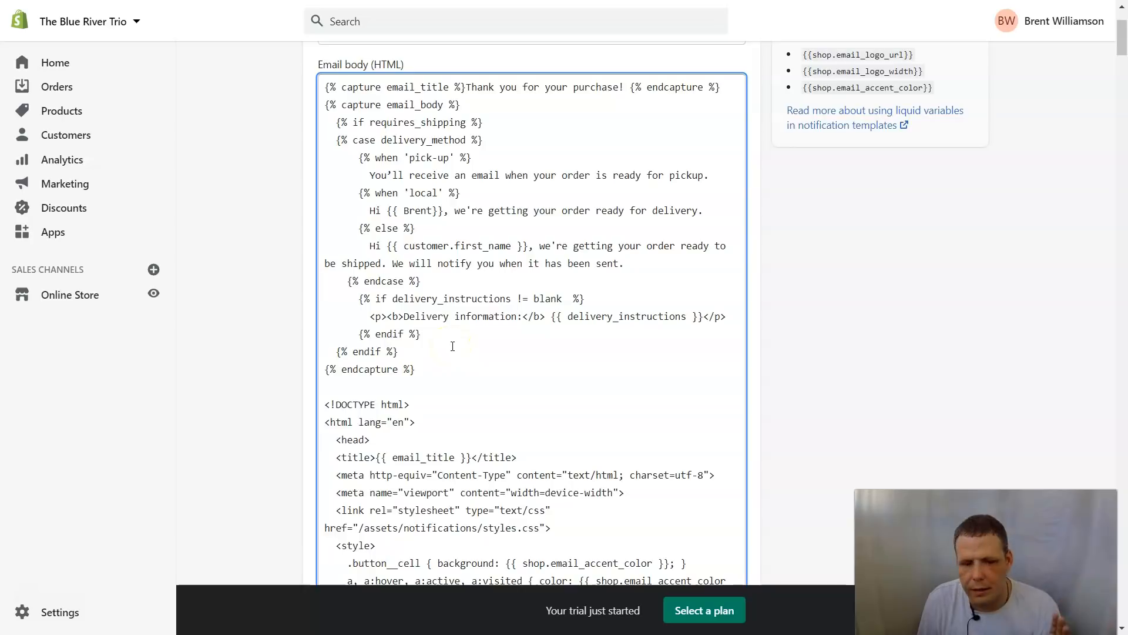
scroll(496, 449, down, 5)
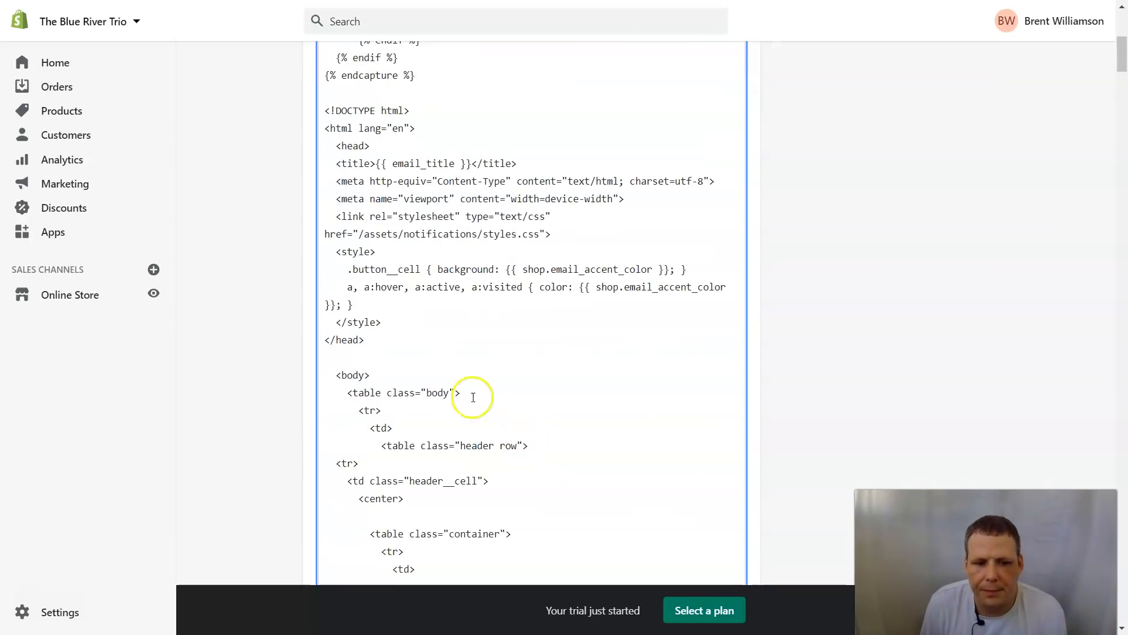
click(397, 345)
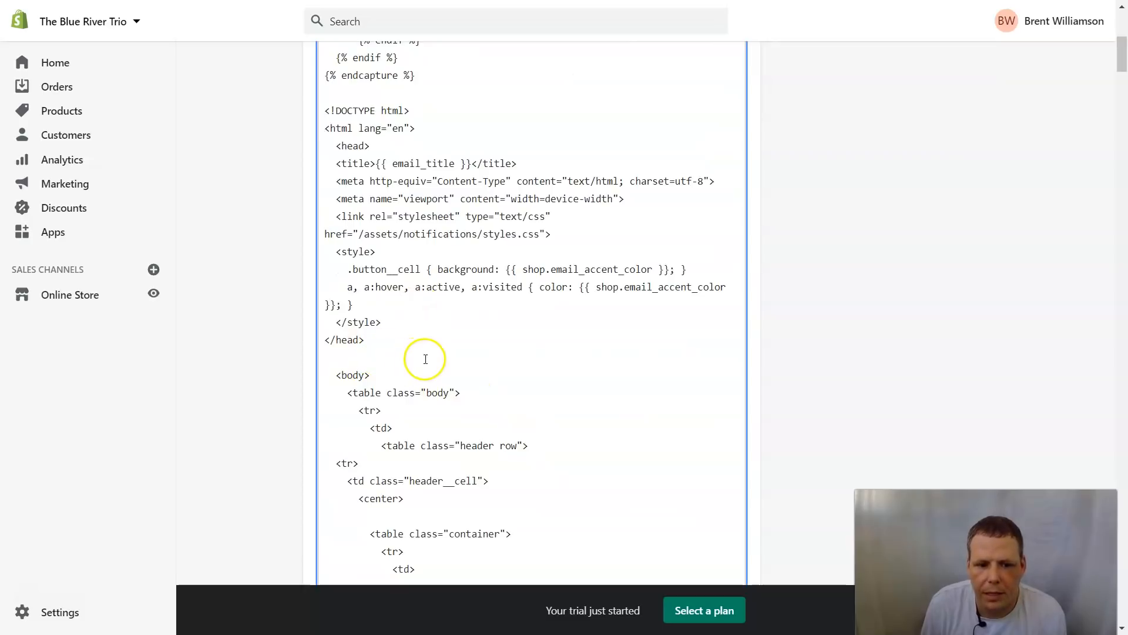
scroll(425, 359, up, 5)
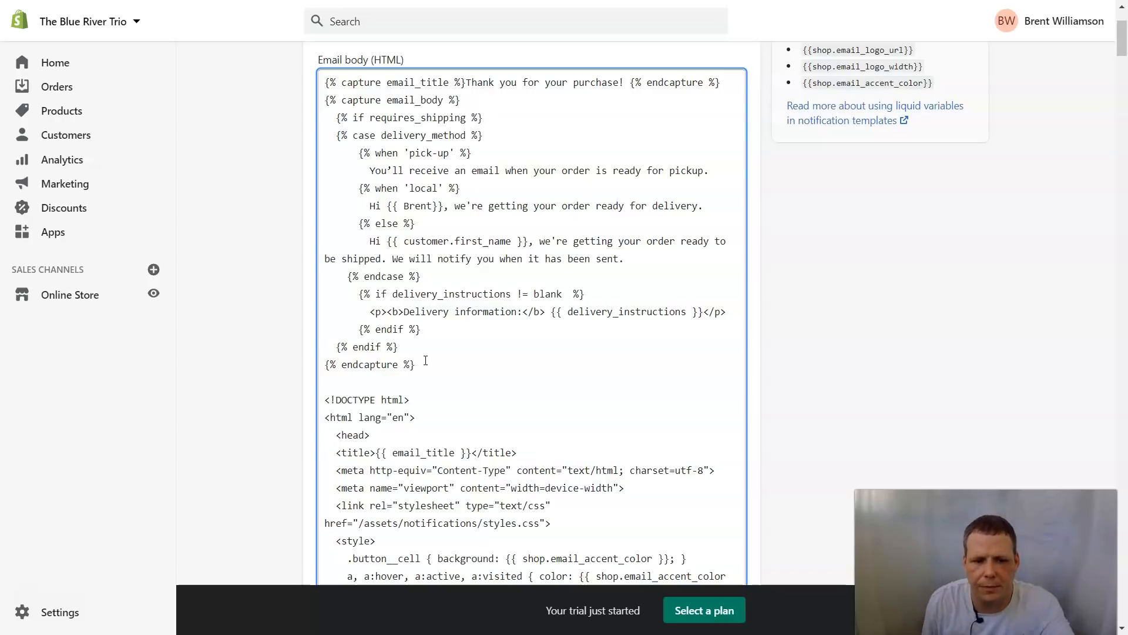
scroll(1052, 182, up, 3)
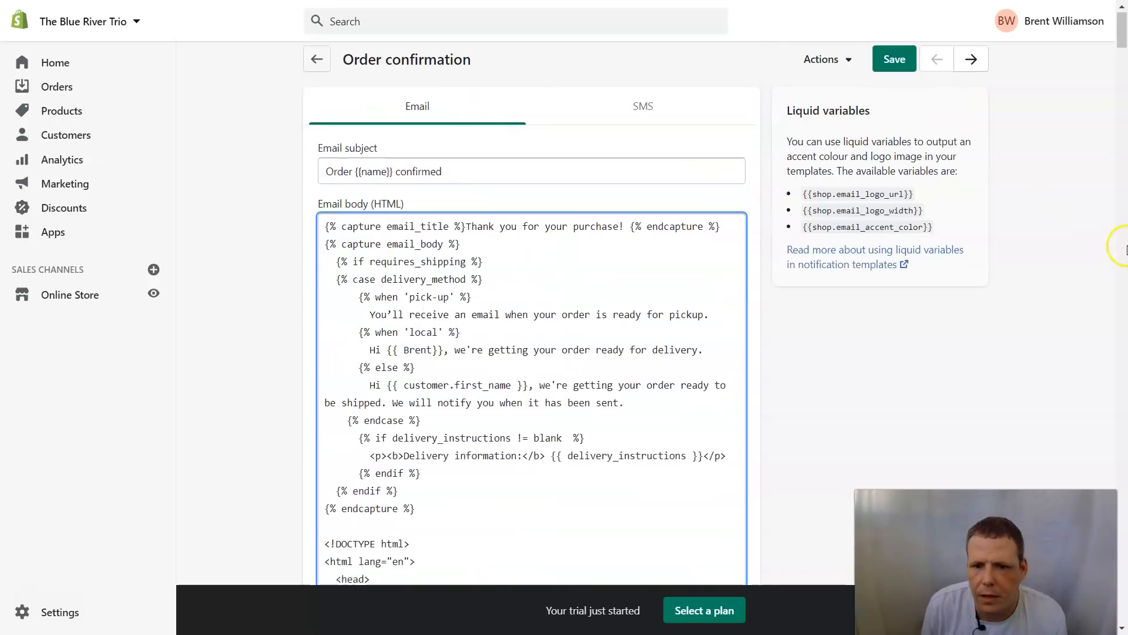
click(825, 57)
click(806, 137)
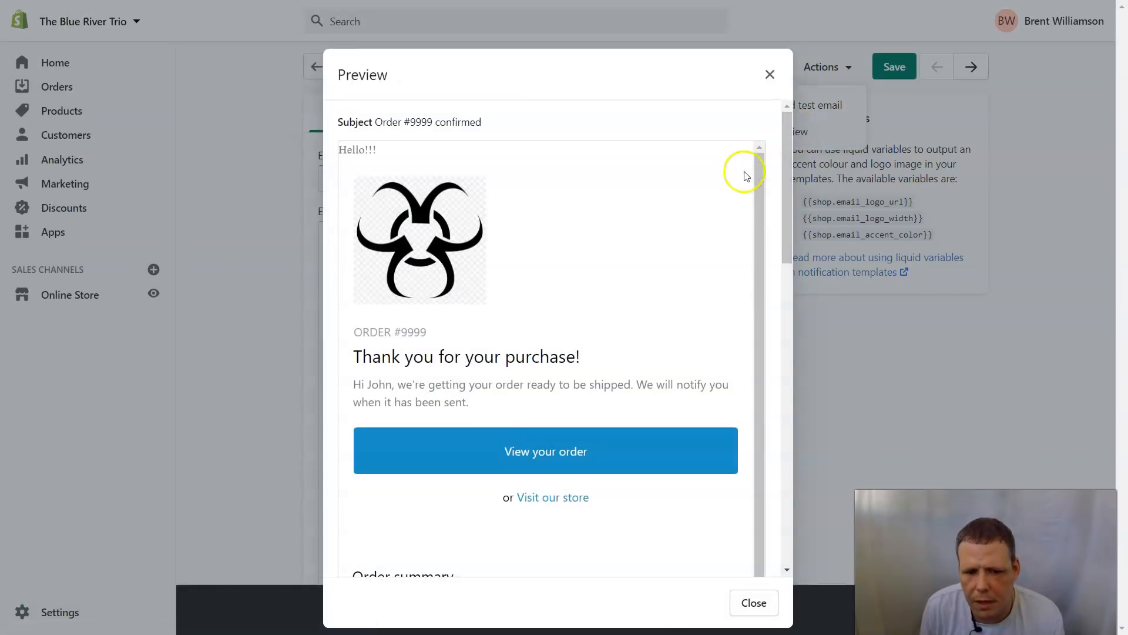
drag(403, 154, 335, 151)
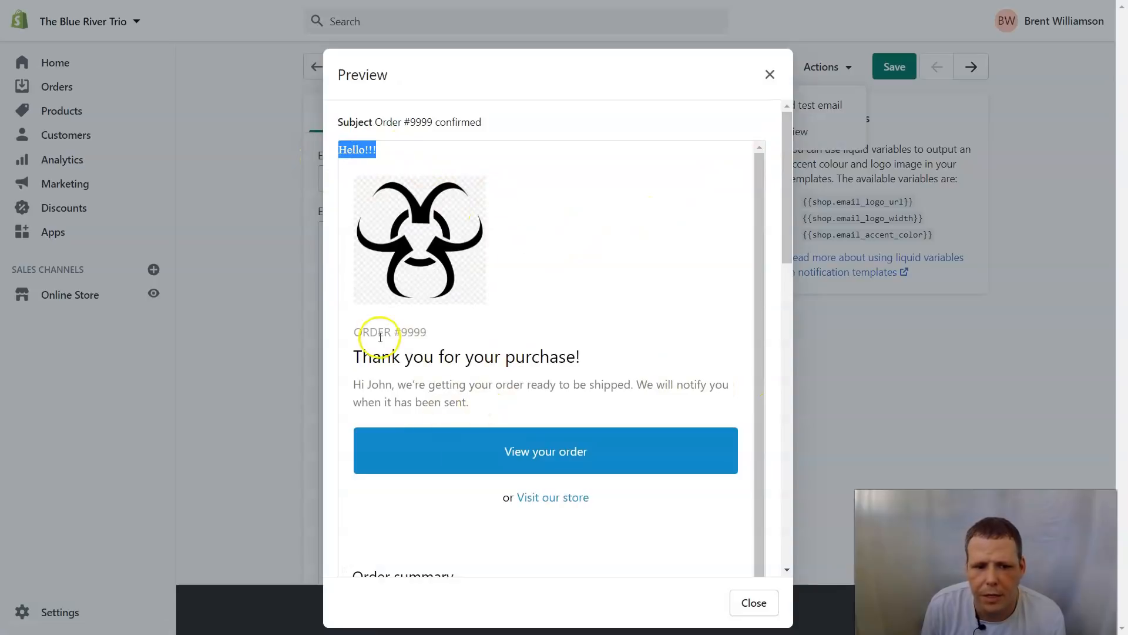
scroll(549, 453, down, 1)
scroll(536, 471, up, 1)
scroll(670, 462, down, 1)
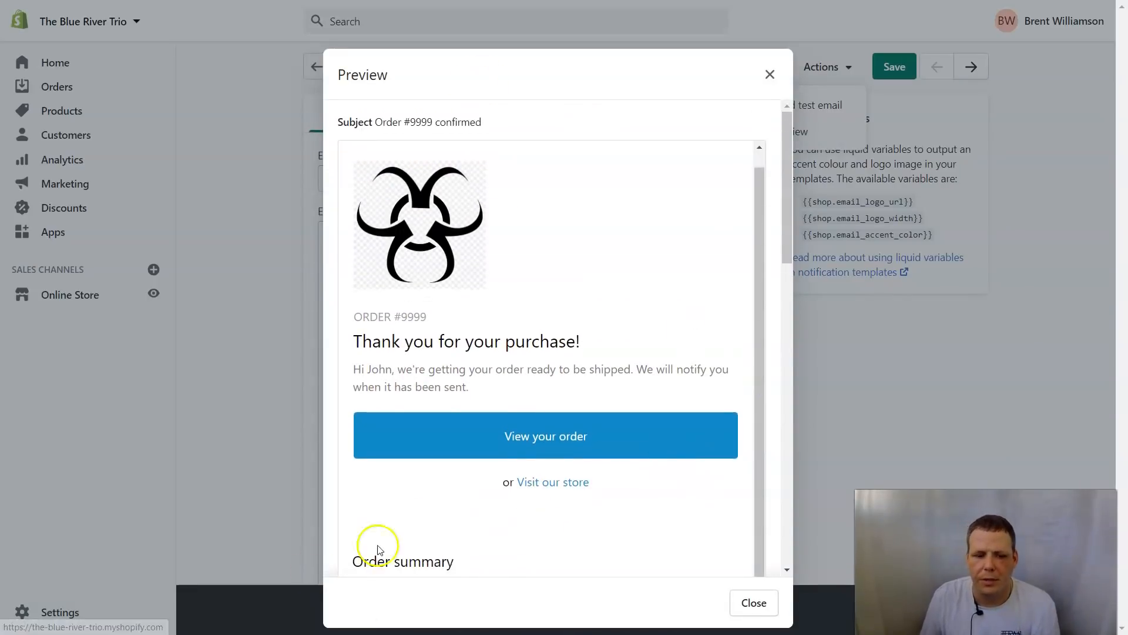
click(768, 74)
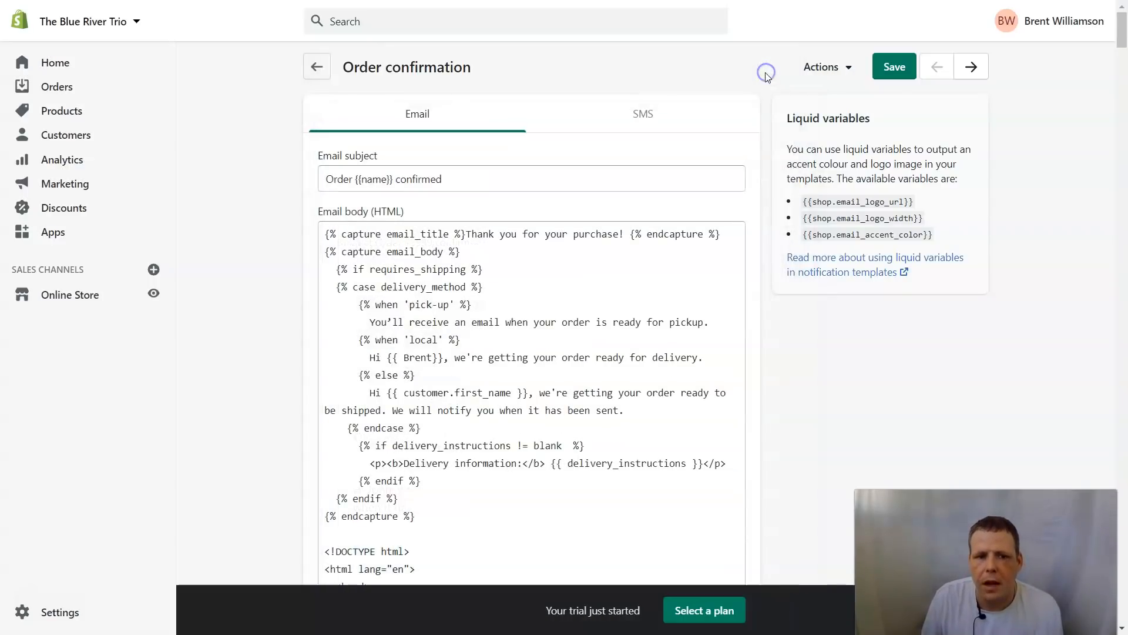